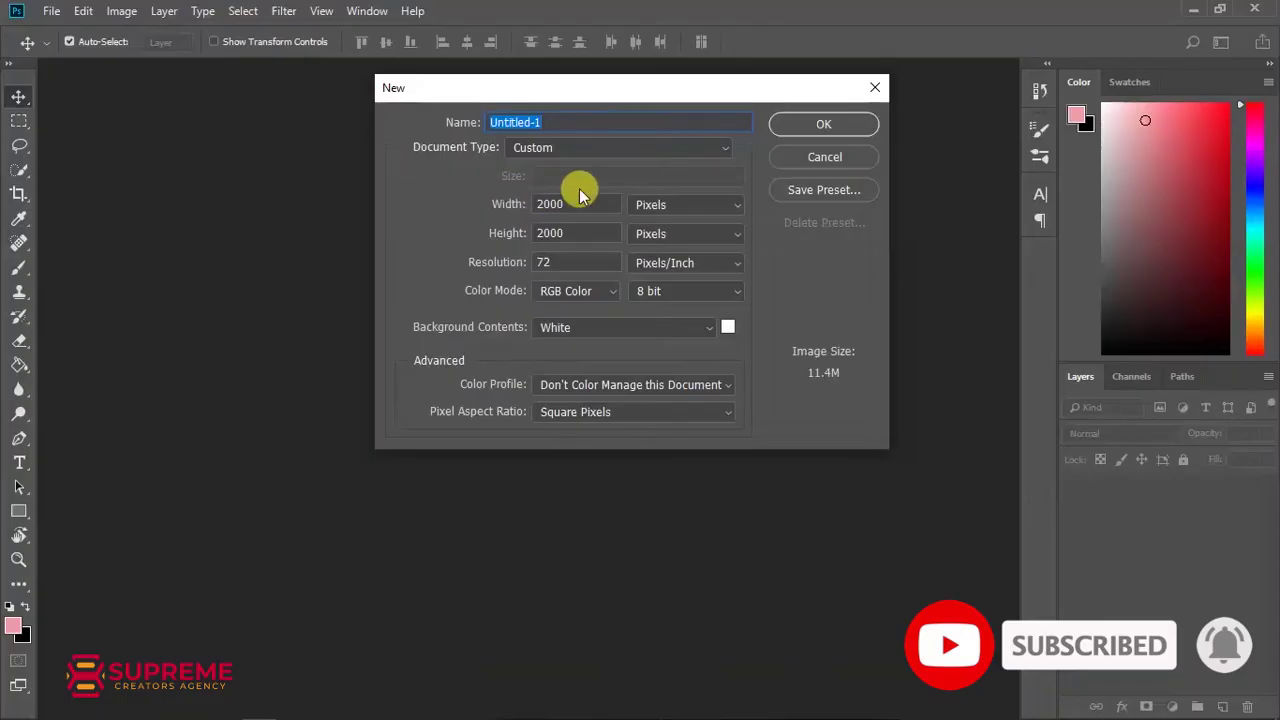
- Create a new 2000 × 2000 pixel document at 72 pixels/inch
left_click(565, 205)
type("2000")
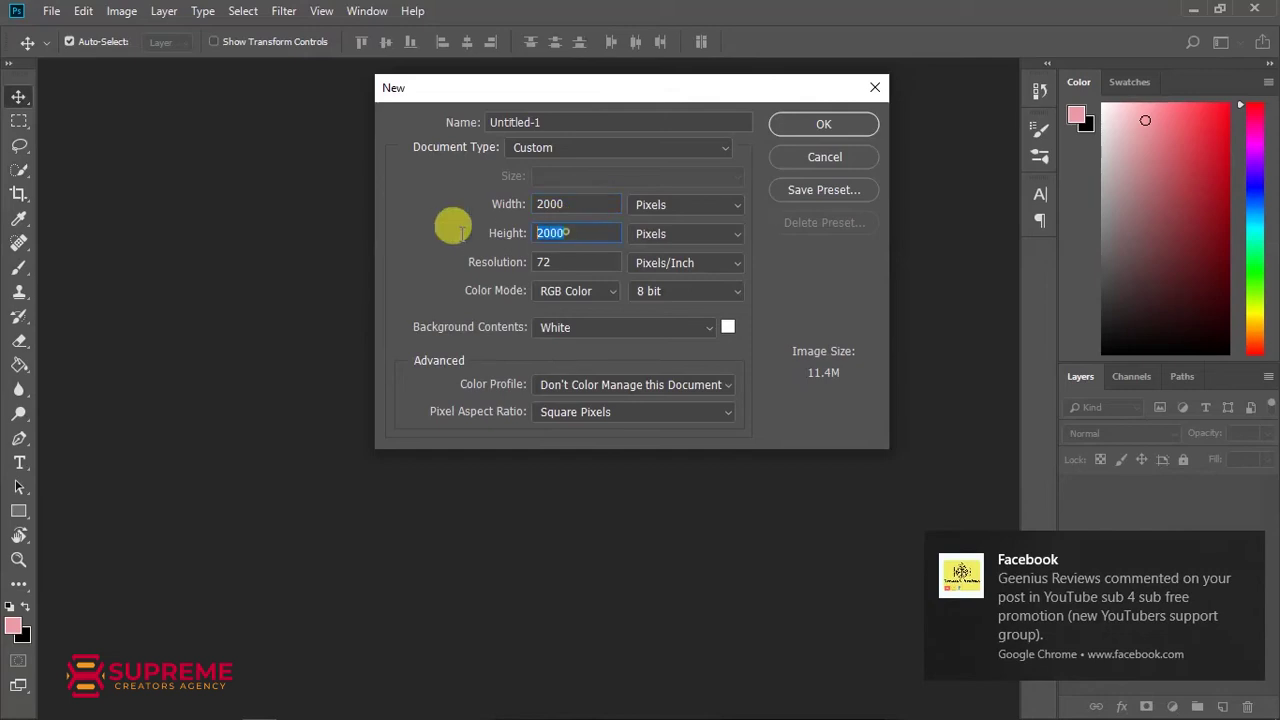
left_click(780, 126)
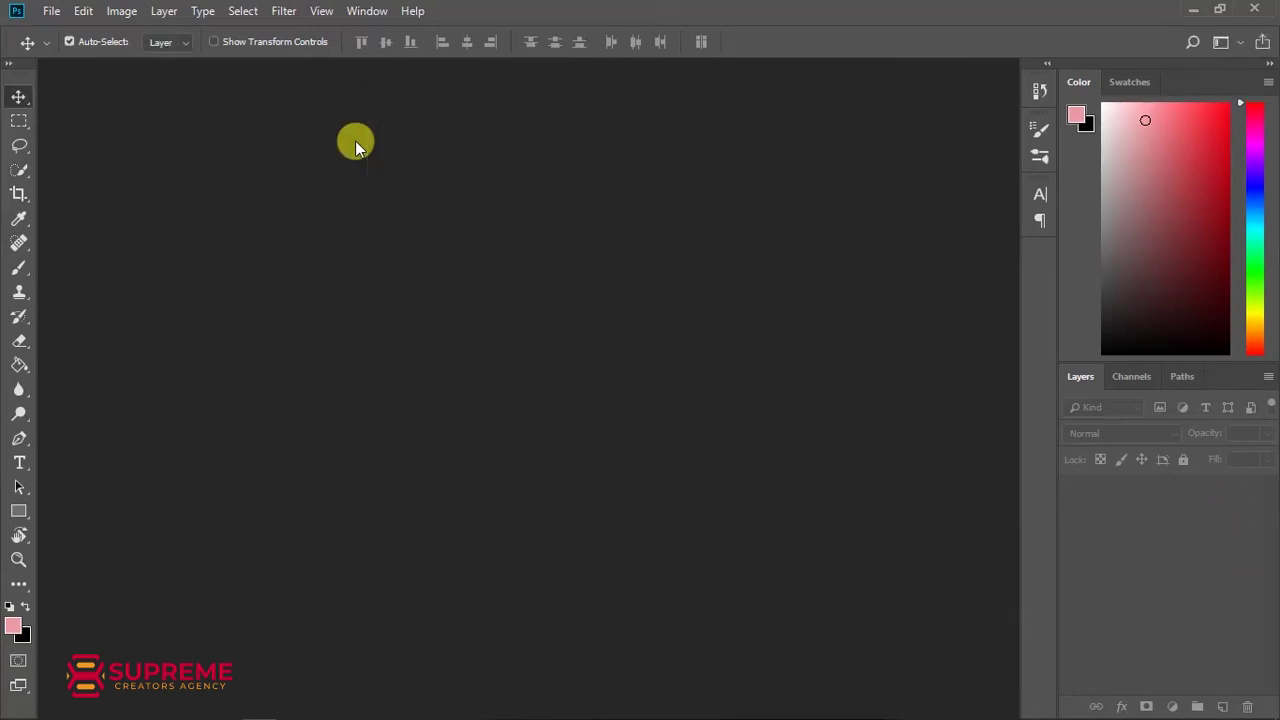
- Open the foggy figure photo, the ghost PNG and the spooky street wallpaper together
left_click(51, 11)
left_click(272, 182)
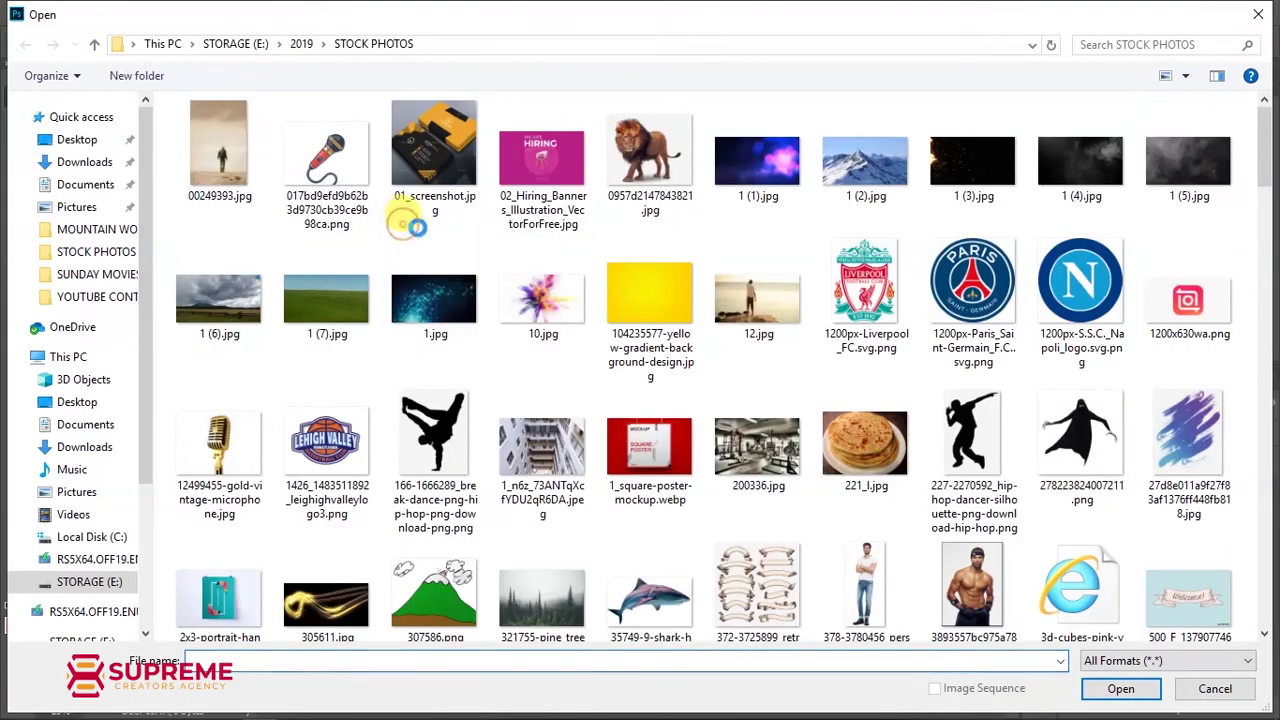
right_click(405, 227)
mouse_move(453, 259)
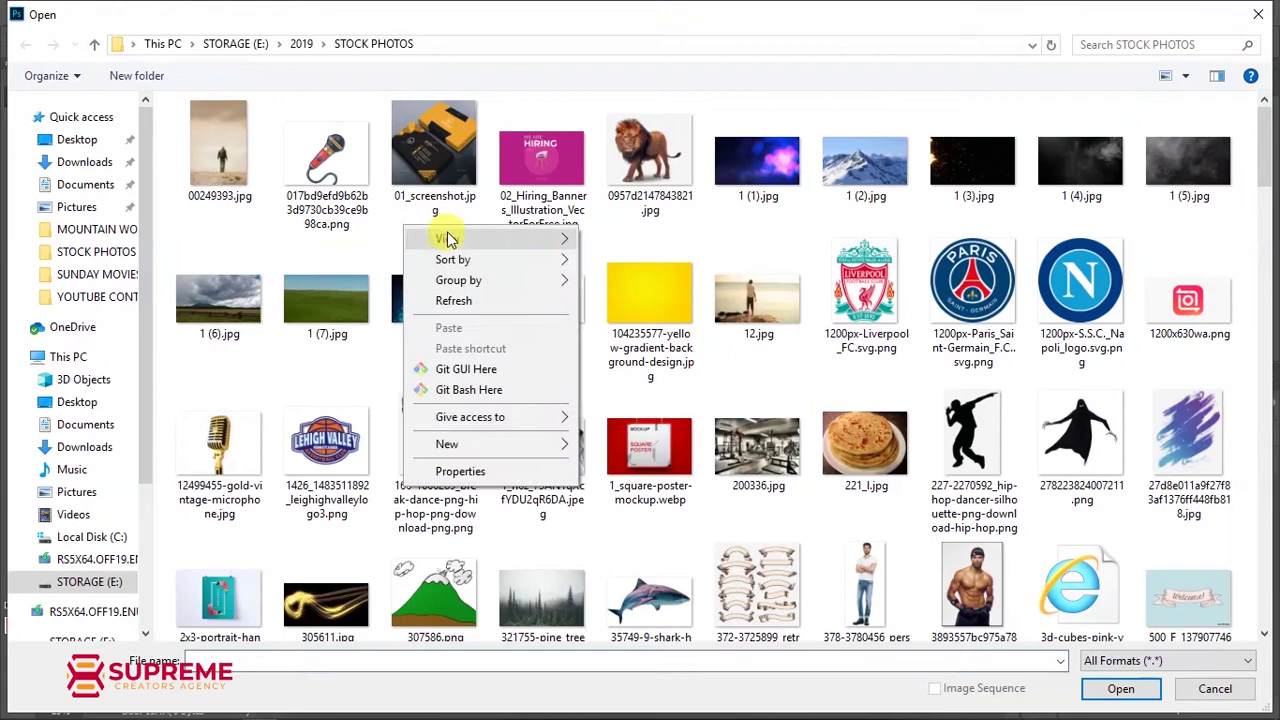
left_click(305, 240)
scroll(337, 240, "down", 3)
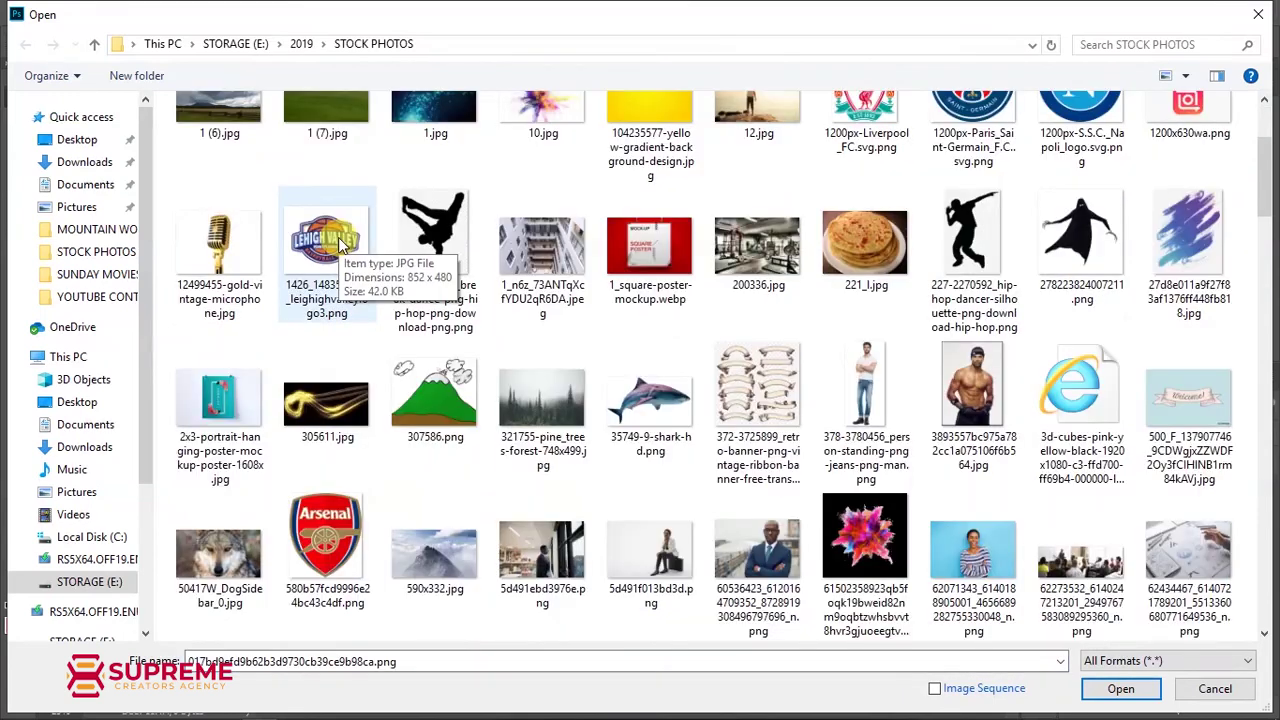
scroll(337, 240, "down", 5)
left_click(336, 222)
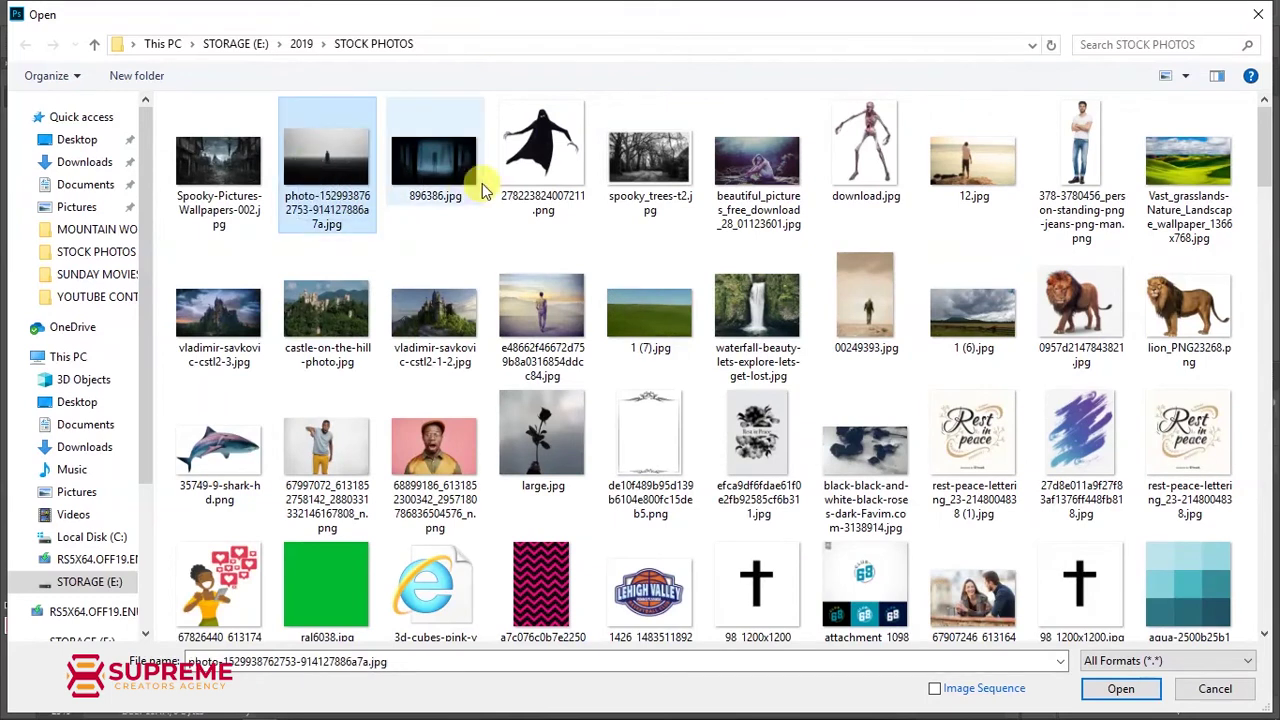
left_click(517, 172, "ctrl")
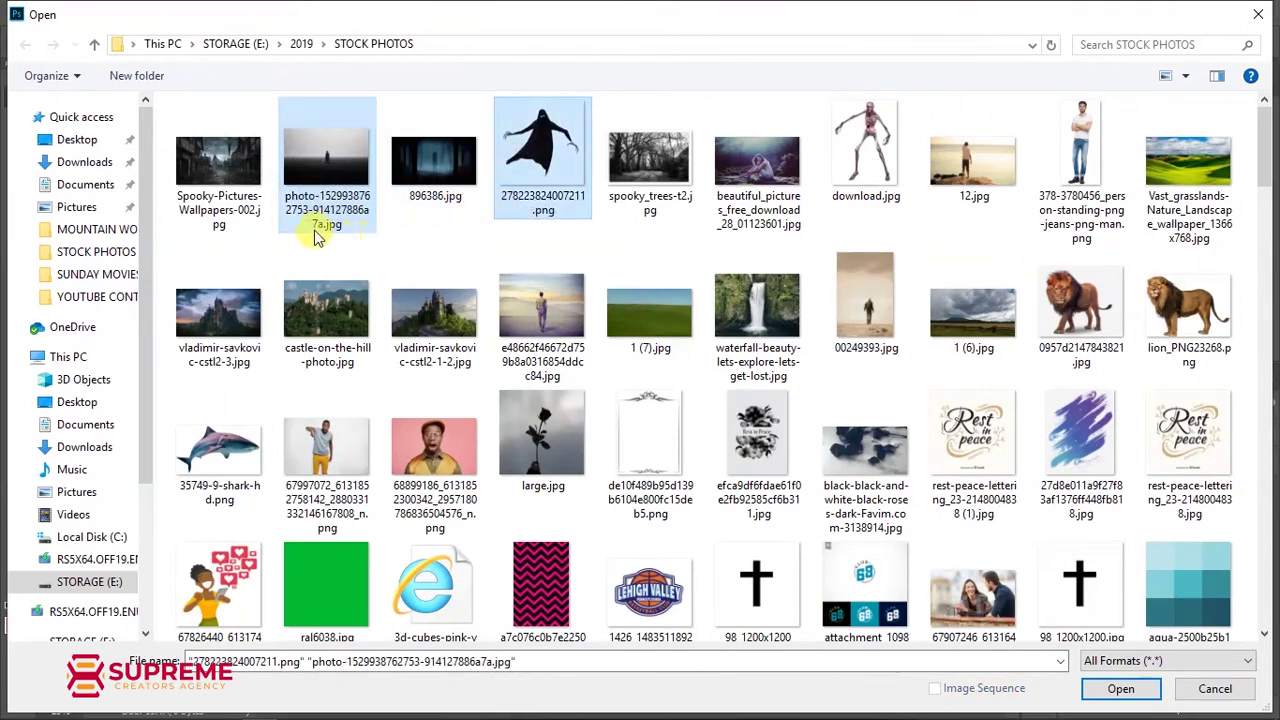
left_click(222, 165, "ctrl")
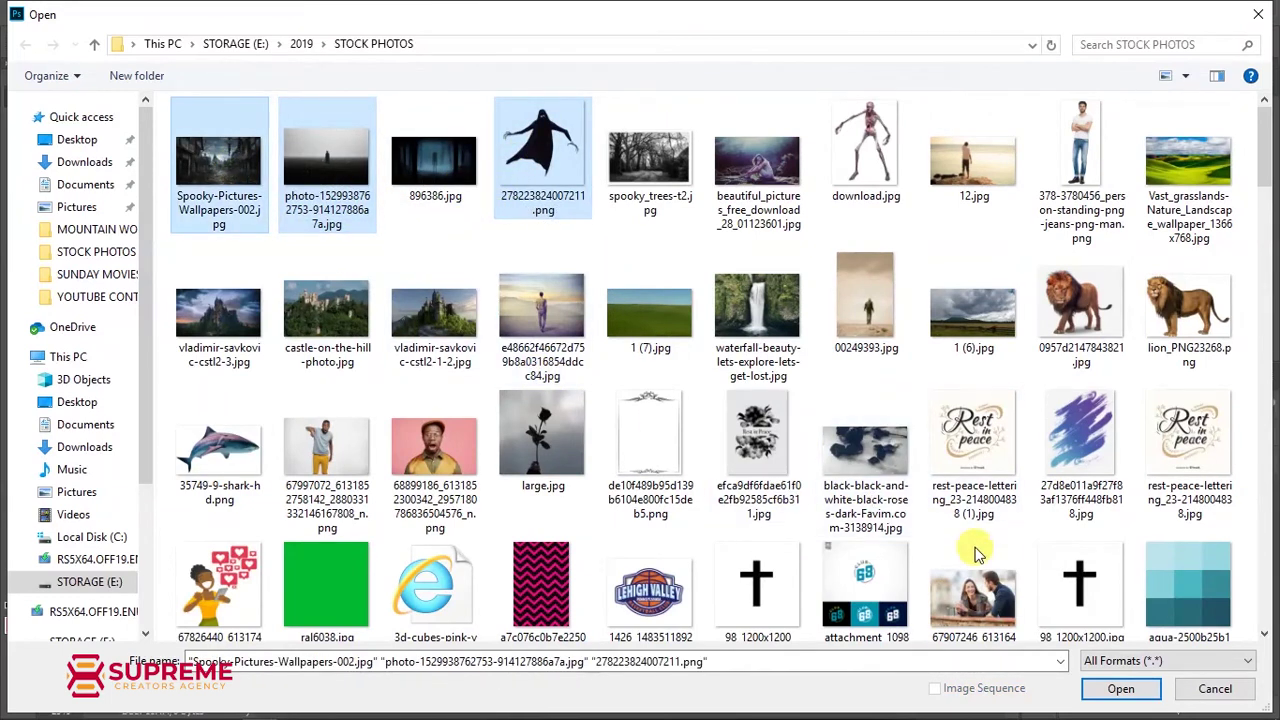
left_click(1100, 686)
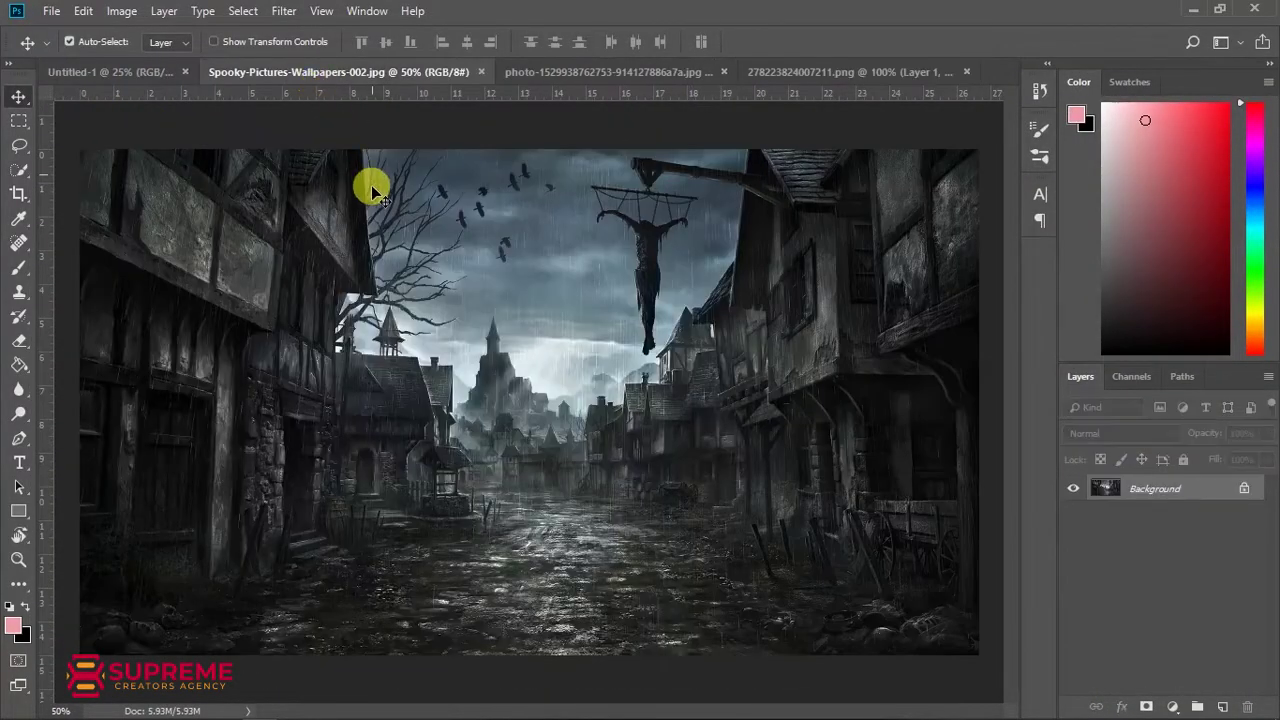
- Drag the foggy lone-figure photo into Untitled-1 as a new layer
key("ctrl+0")
left_click(535, 70)
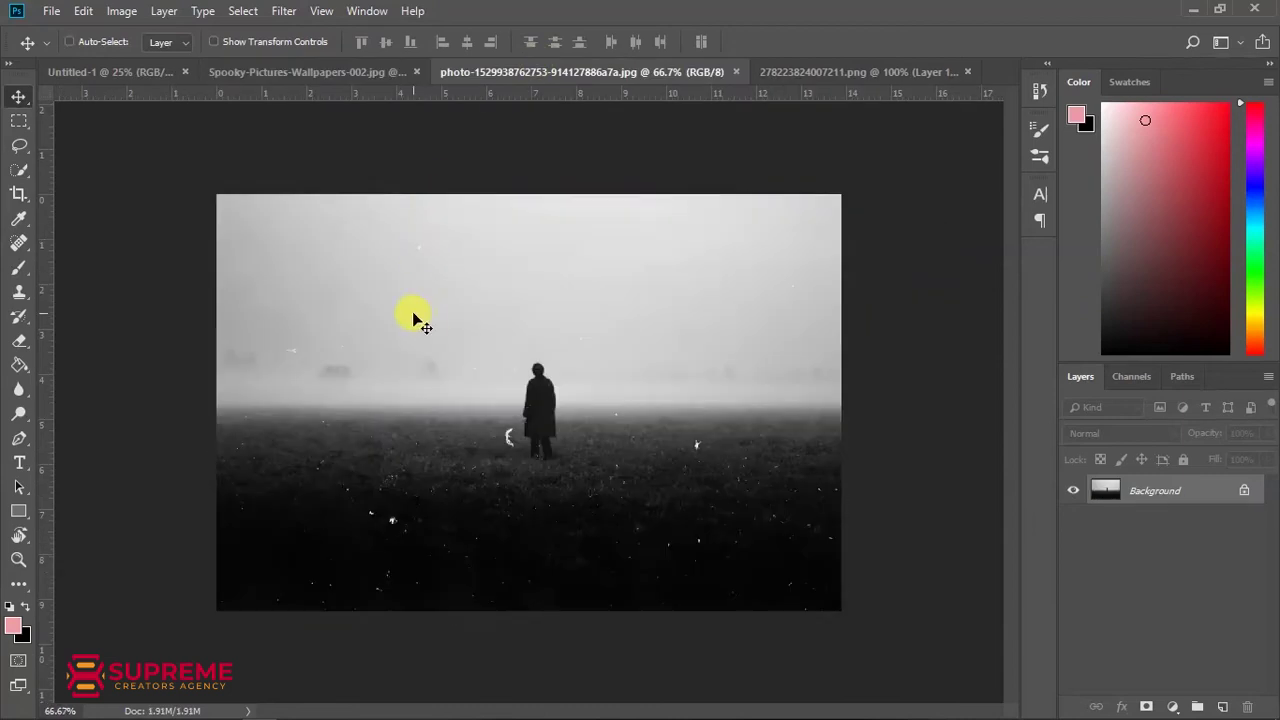
left_click_drag(461, 314, 492, 330)
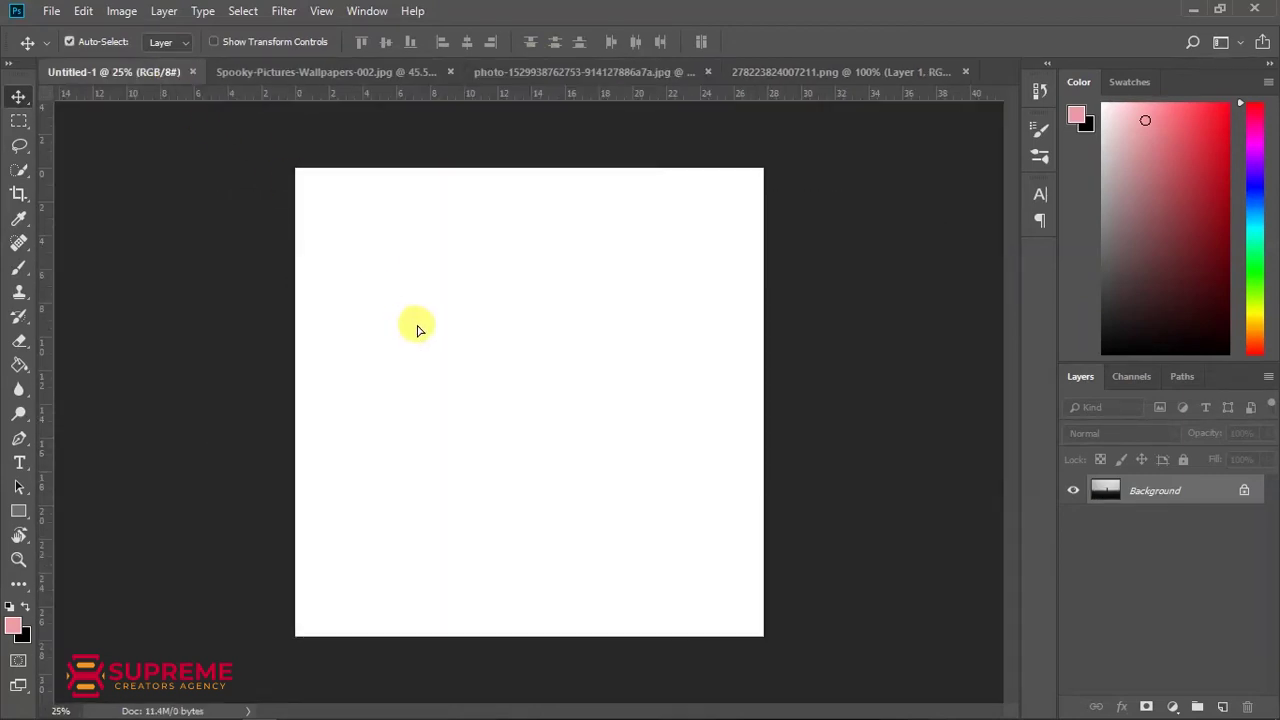
- Scale the placed photo to about 213% and move it toward the canvas bottom
key("ctrl+t")
left_click_drag(556, 281, 586, 251)
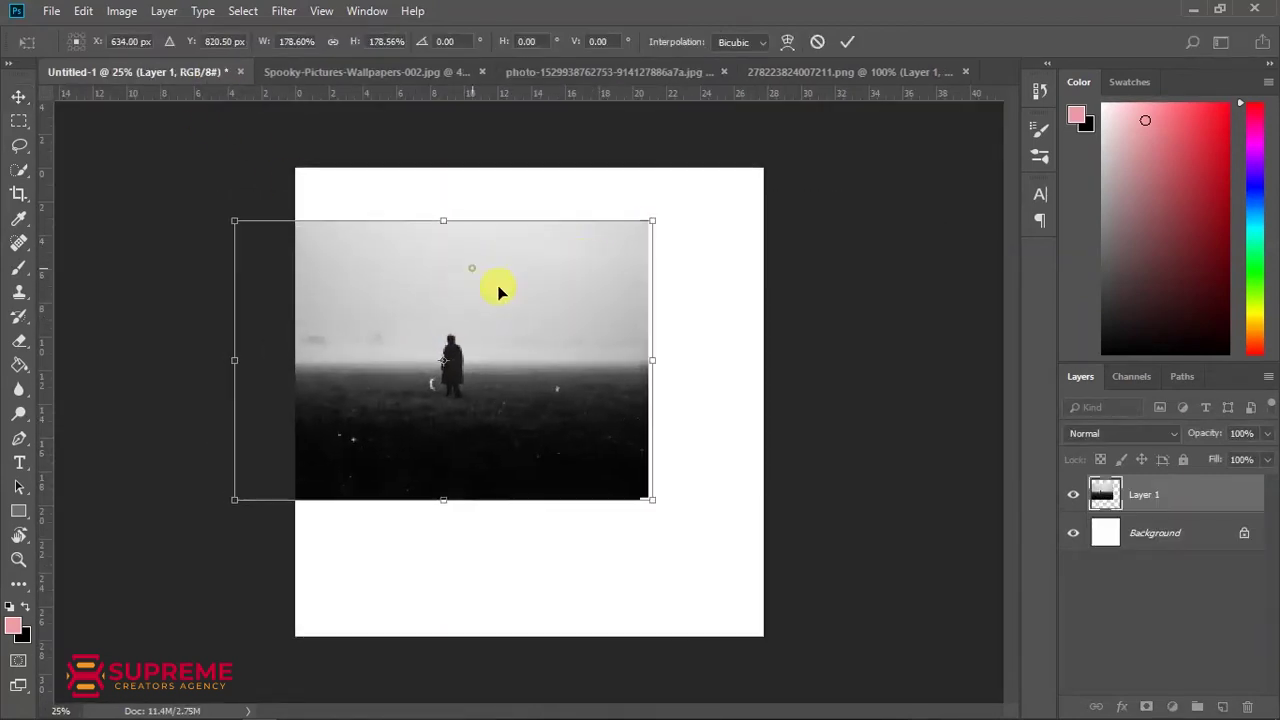
left_click_drag(500, 286, 563, 343)
left_click_drag(737, 297, 772, 262)
left_click_drag(680, 323, 657, 374)
scroll(468, 512, "up", 3)
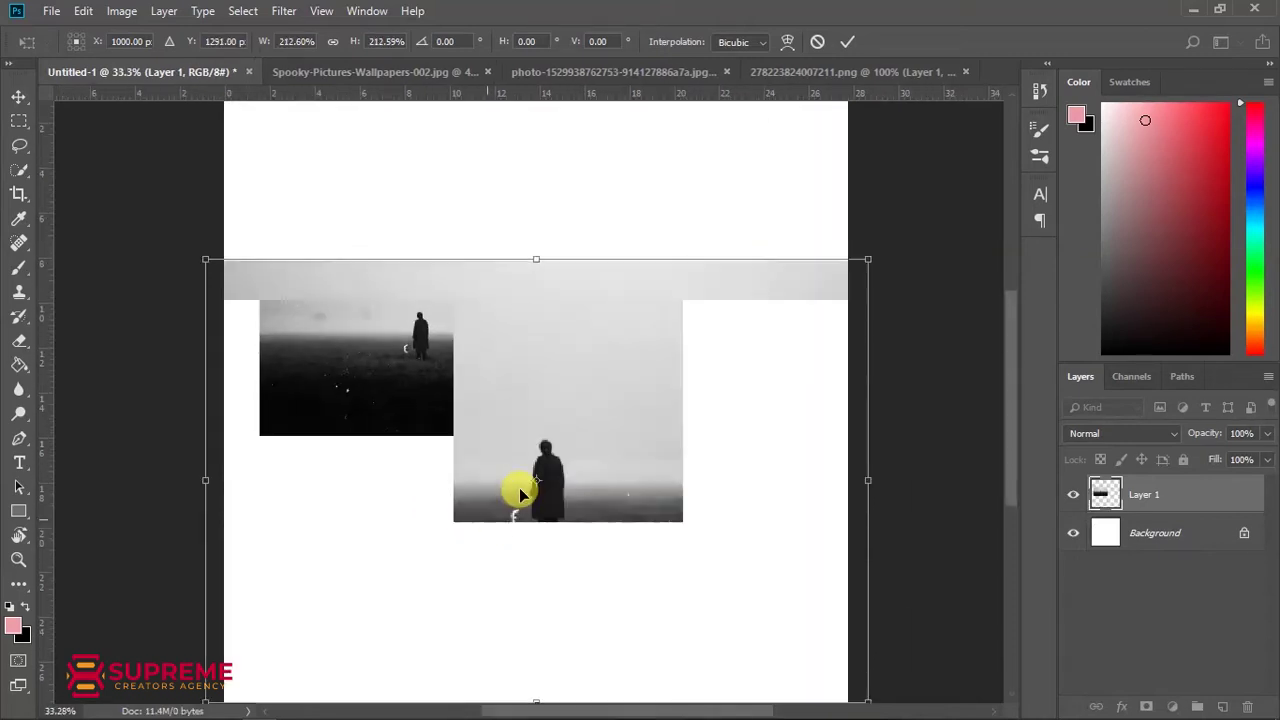
key("Return")
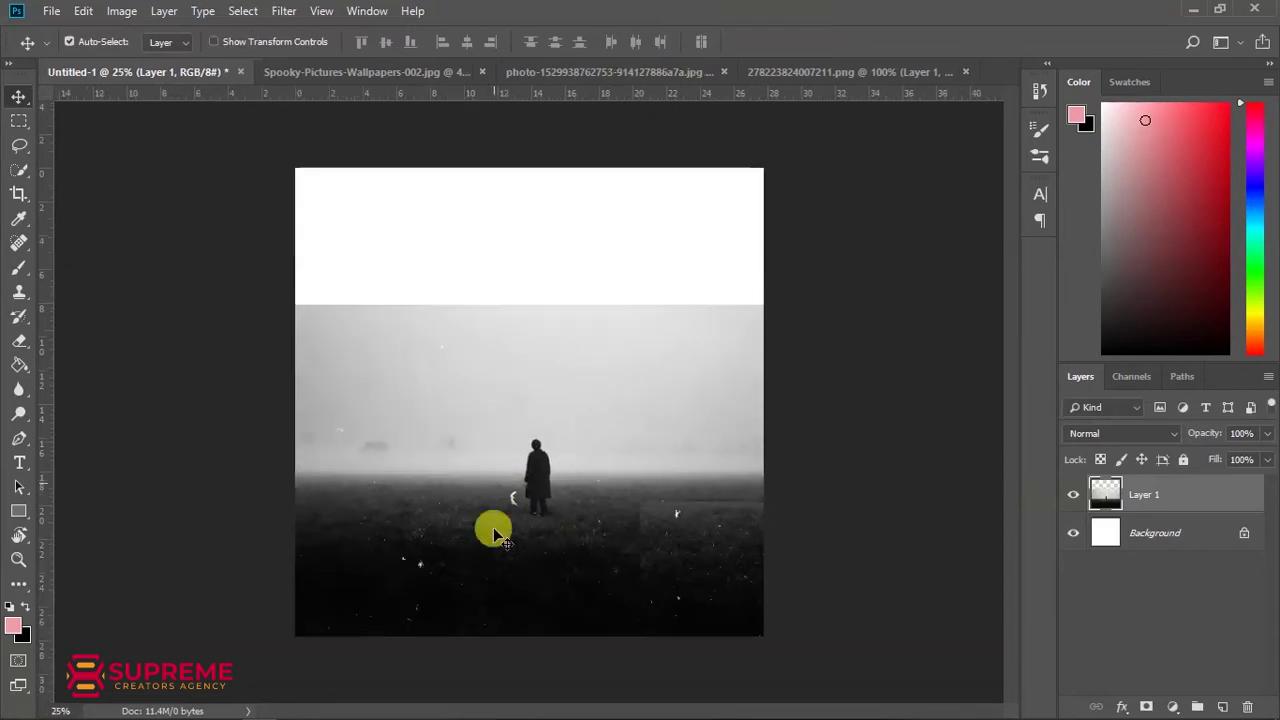
- Close the foggy photo's source document
scroll(485, 475, "up", 2)
scroll(490, 477, "up", 2)
scroll(400, 440, "down", 1)
scroll(360, 420, "down", 3)
scroll(300, 300, "down", 2)
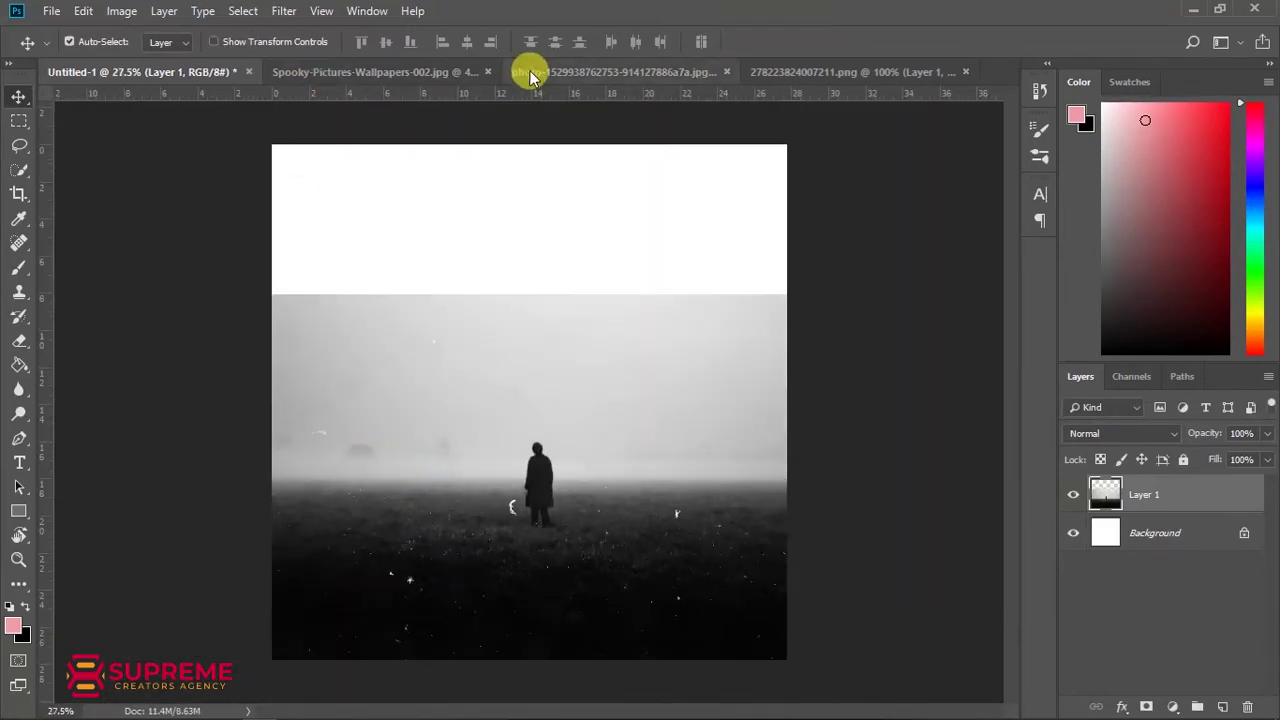
left_click(531, 71)
left_click(349, 72)
left_click(655, 76)
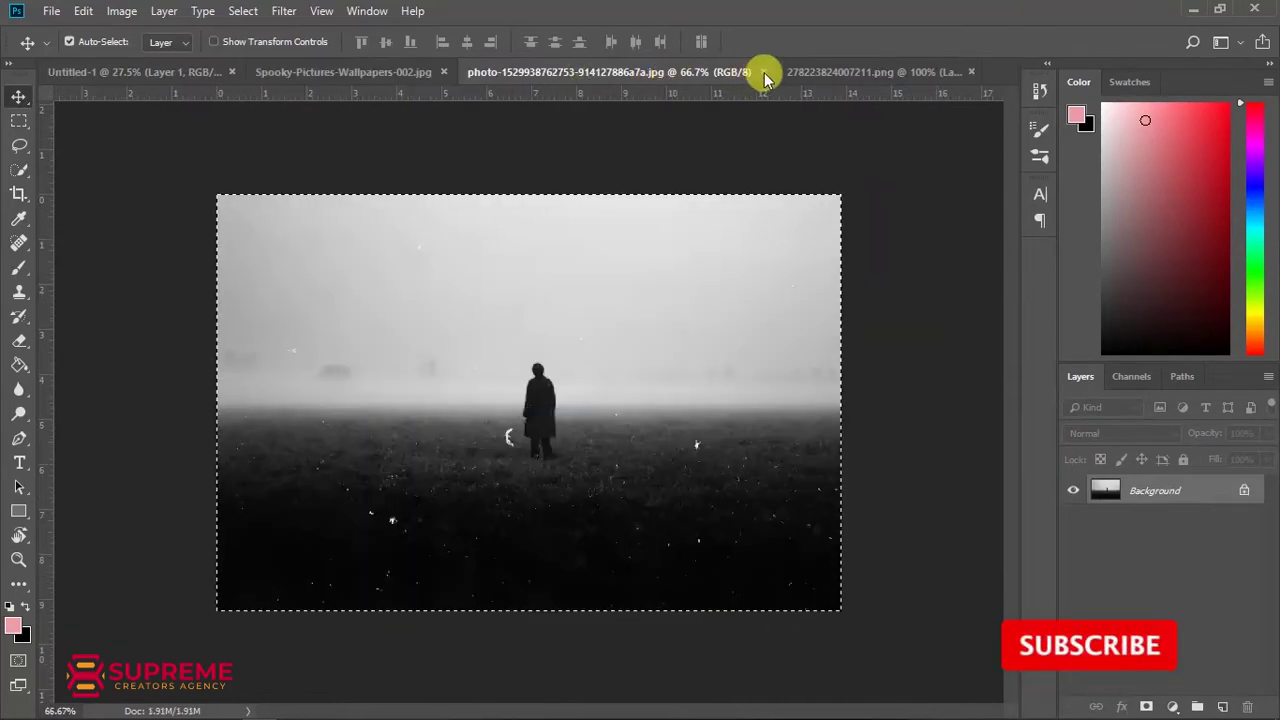
left_click(763, 71)
- Bring the spooky street wallpaper in as Layer 2, scaled to about 122%
mouse_move(306, 240)
left_mouse_down()
mouse_move(157, 77)
mouse_move(381, 265)
mouse_move(449, 277)
left_mouse_up()
key("ctrl+t")
left_click_drag(774, 226, 786, 217)
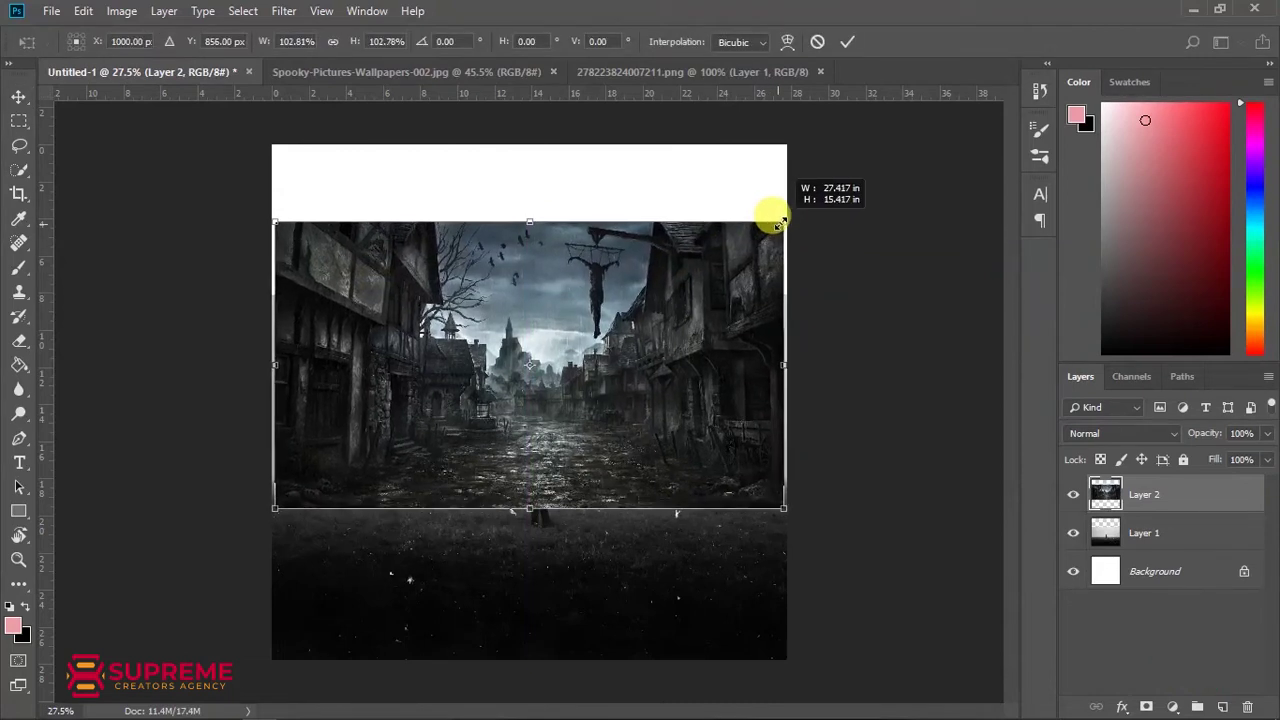
left_click_drag(714, 294, 709, 229)
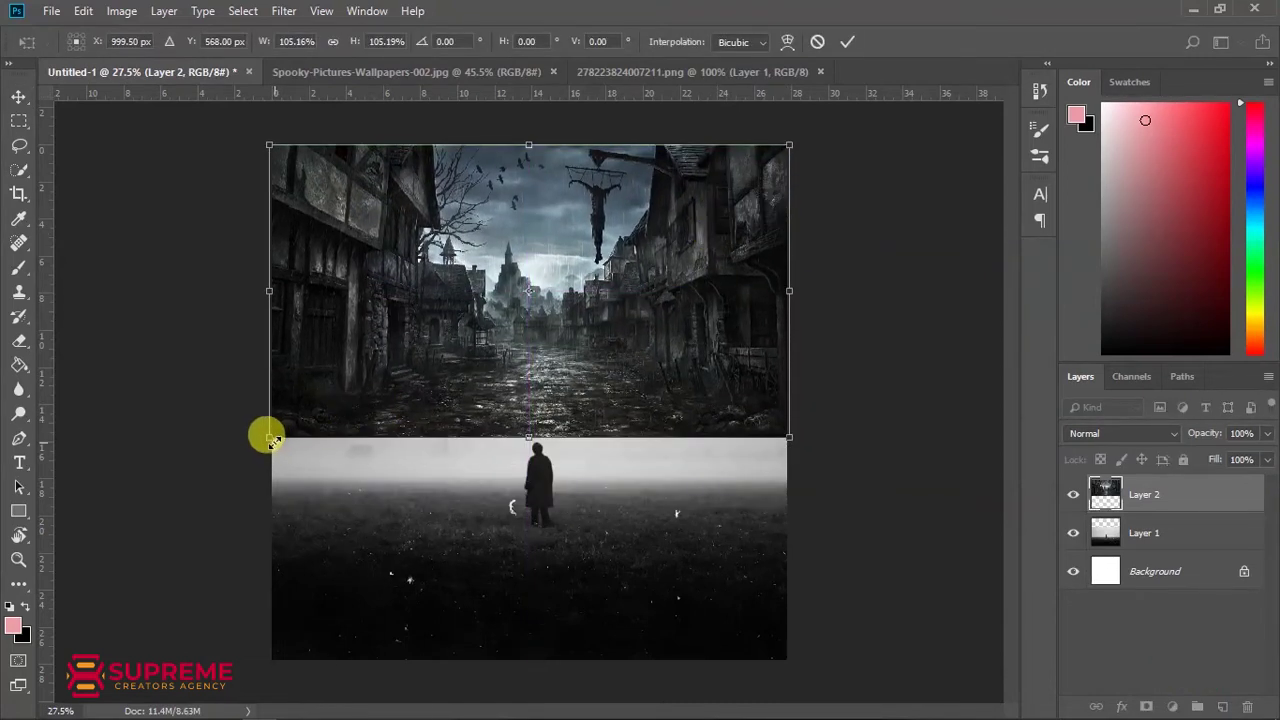
left_click_drag(273, 440, 217, 446)
left_click_drag(450, 400, 593, 410)
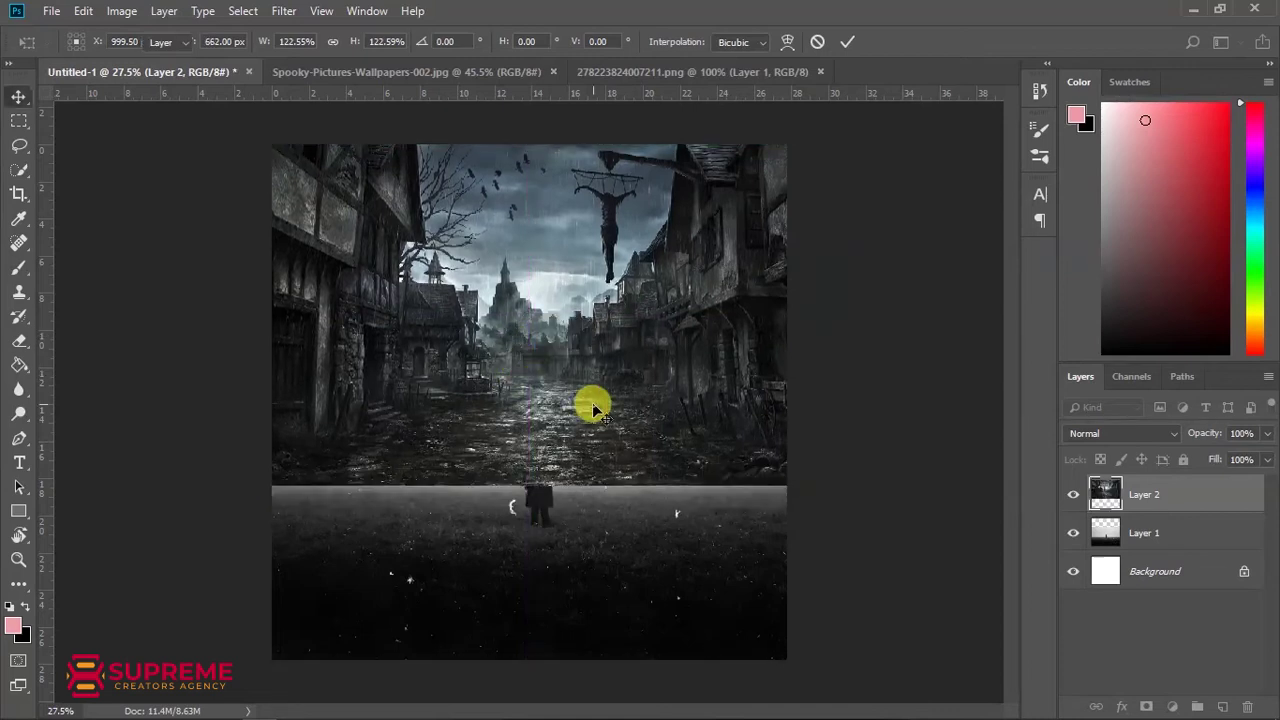
key("Return")
- Move the foggy photo layer above the street and enlarge it to about 137%
left_click_drag(1145, 537, 1145, 485)
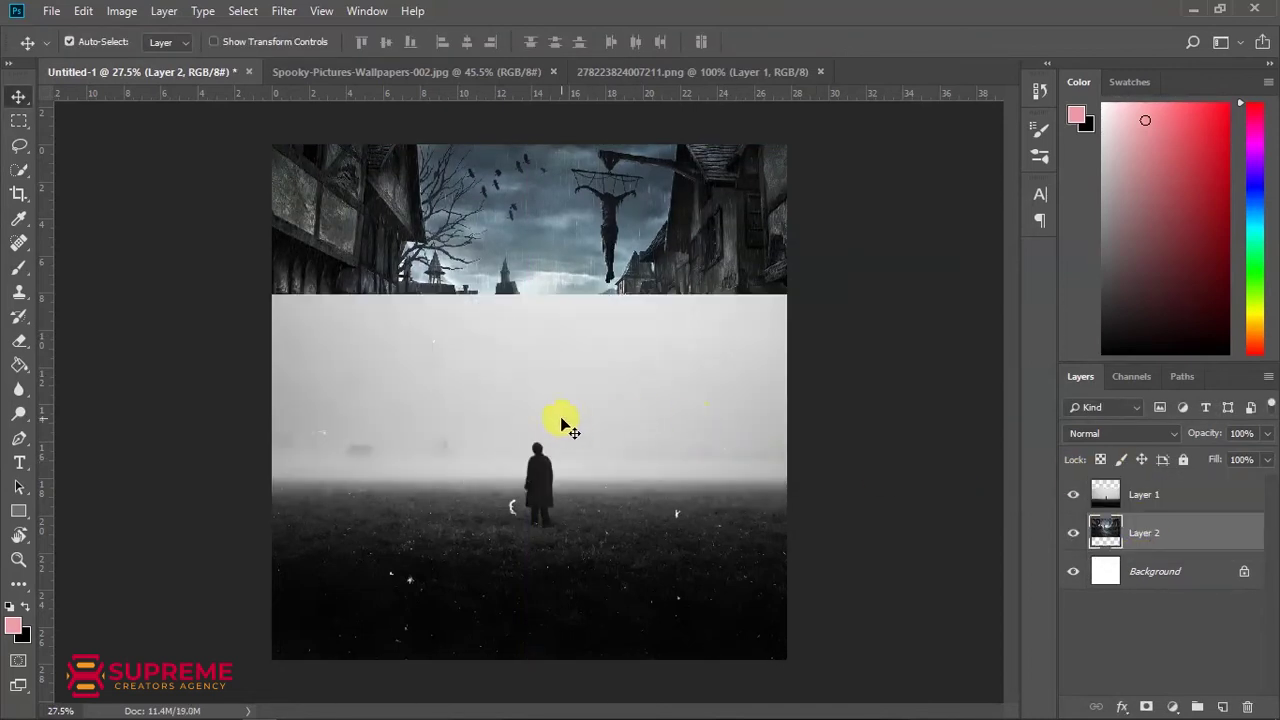
key("ctrl+t")
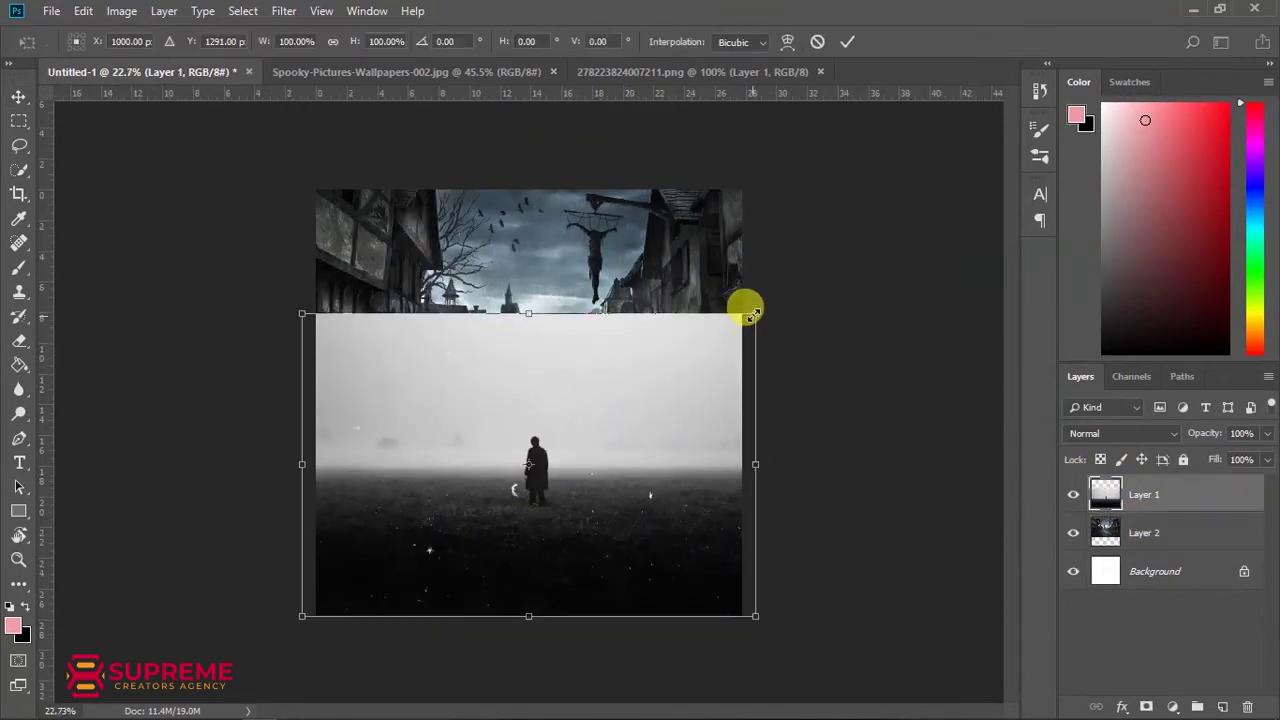
left_click_drag(742, 314, 837, 251)
left_click_drag(720, 403, 659, 412)
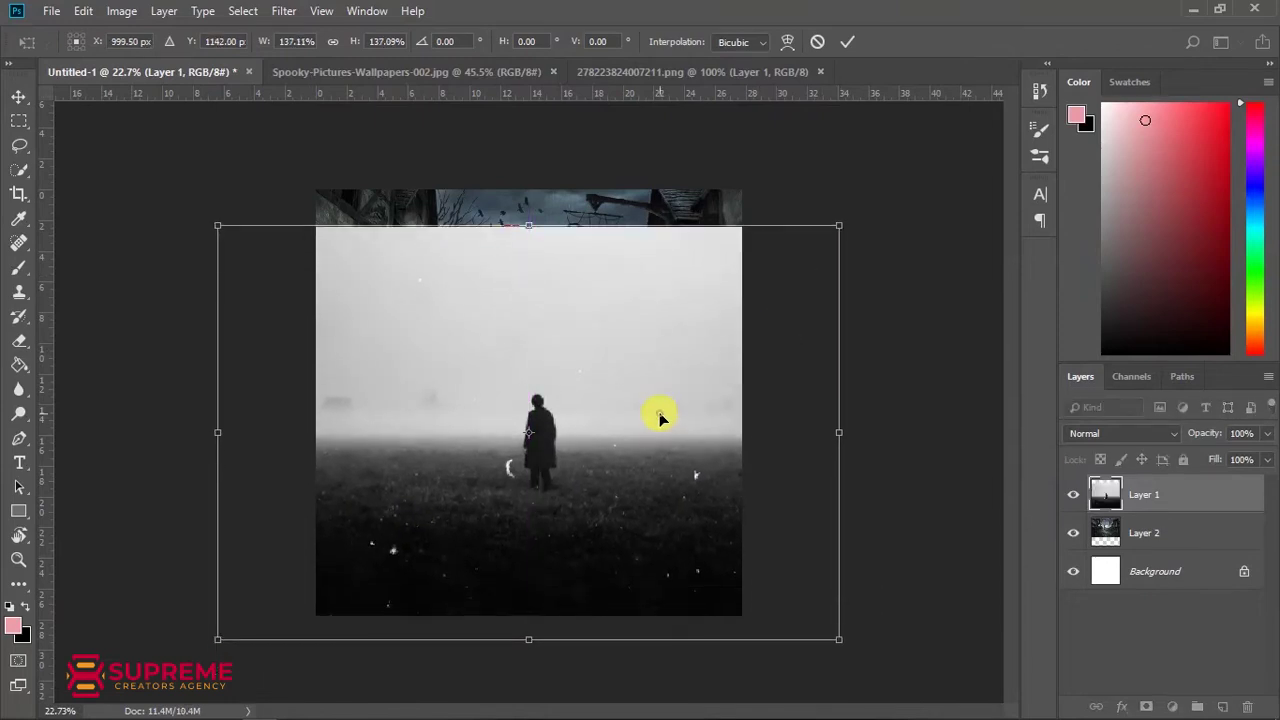
key("Return")
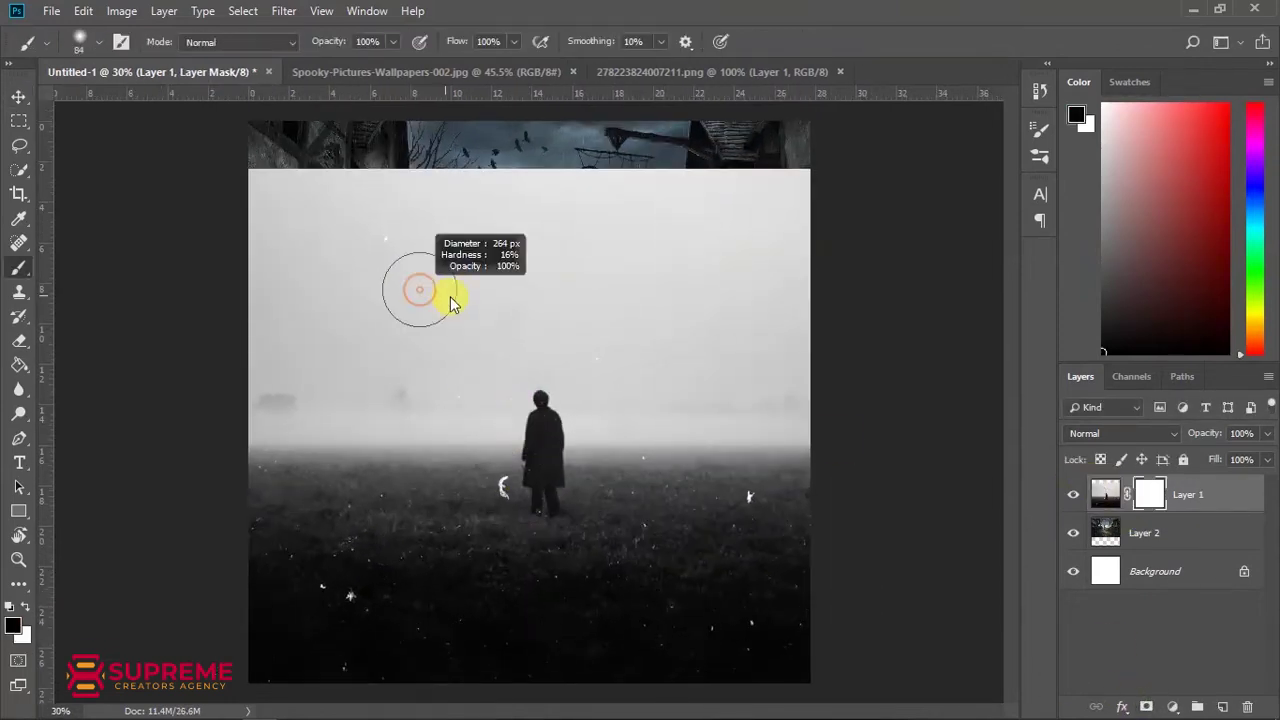
- Paint black on Layer 1's mask to reveal the sky, buildings and street behind the fog
mouse_move(540, 210)
left_mouse_down()
mouse_move(240, 137)
mouse_move(271, 257)
mouse_move(185, 310)
mouse_move(509, 209)
mouse_move(694, 206)
mouse_move(549, 163)
mouse_move(443, 181)
left_mouse_up()
mouse_move(500, 258)
left_mouse_down()
mouse_move(680, 331)
mouse_move(785, 340)
left_mouse_up()
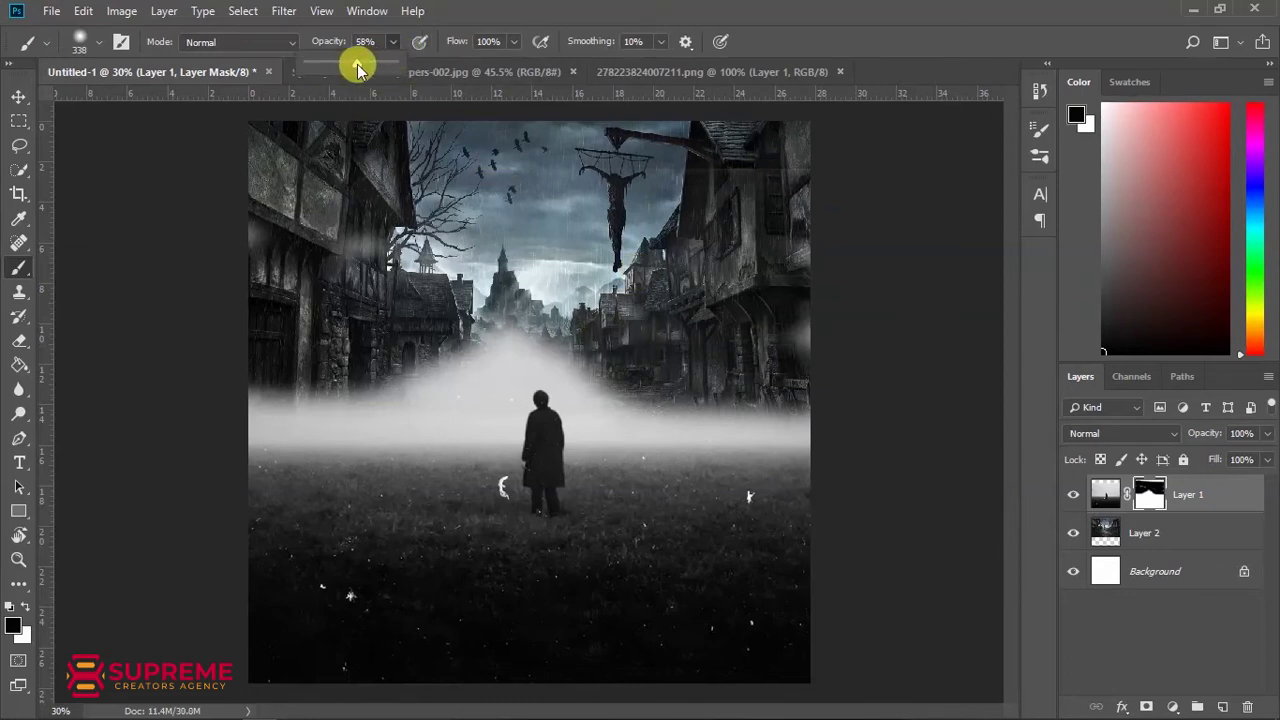
mouse_move(632, 411)
left_mouse_down()
mouse_move(666, 359)
mouse_move(444, 310)
mouse_move(309, 376)
mouse_move(432, 340)
left_mouse_up()
left_click_drag(468, 388, 322, 358)
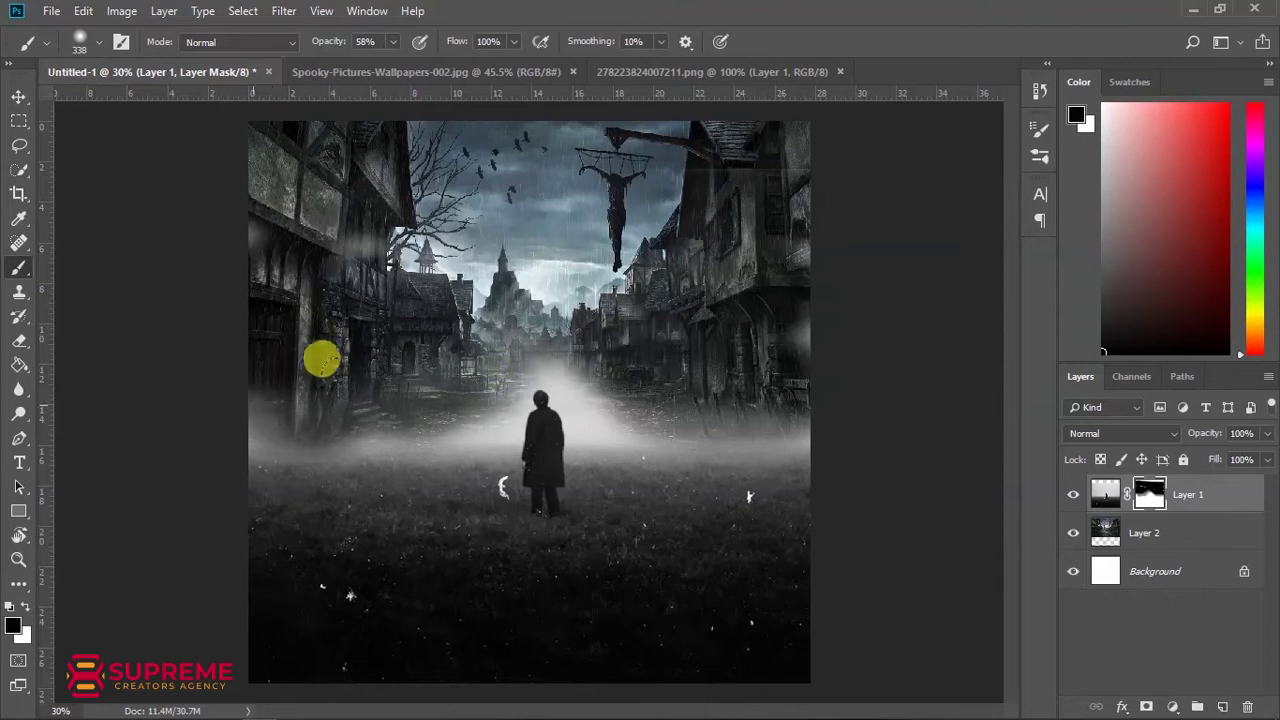
left_click_drag(364, 397, 181, 408)
mouse_move(341, 360)
left_mouse_down()
mouse_move(408, 389)
mouse_move(404, 412)
left_mouse_up()
scroll(432, 378, "up", 3)
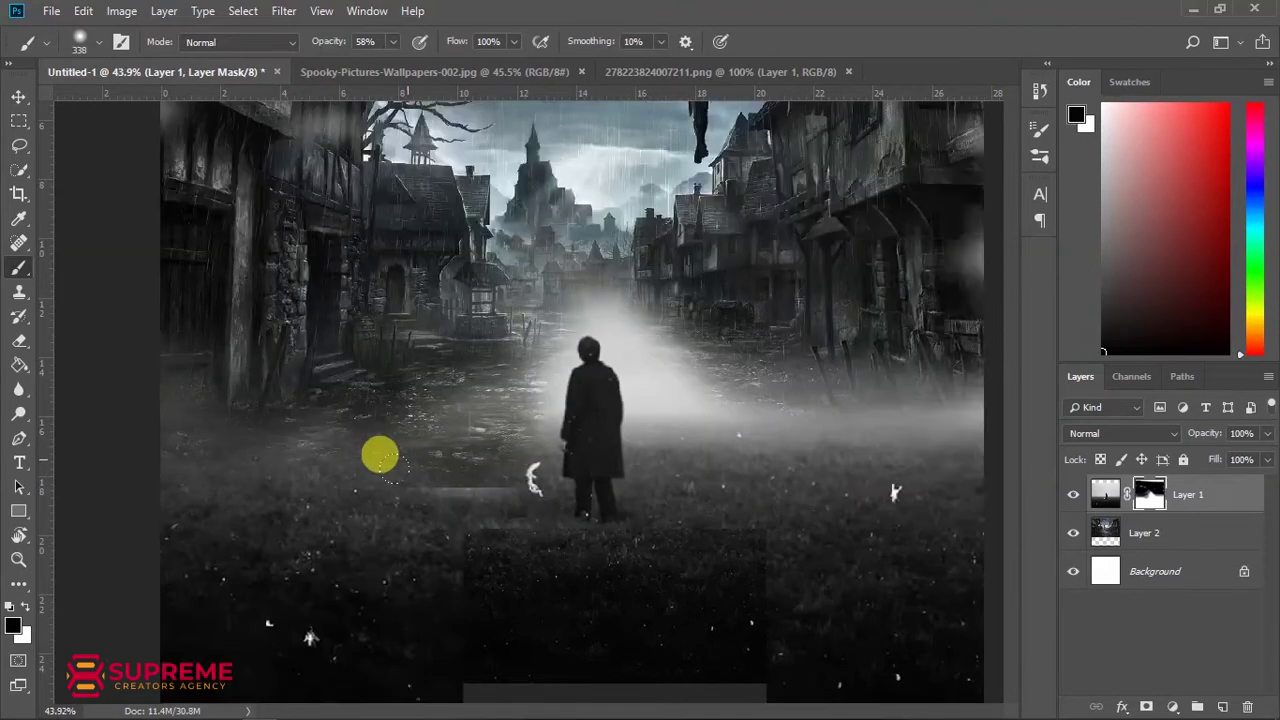
key("x")
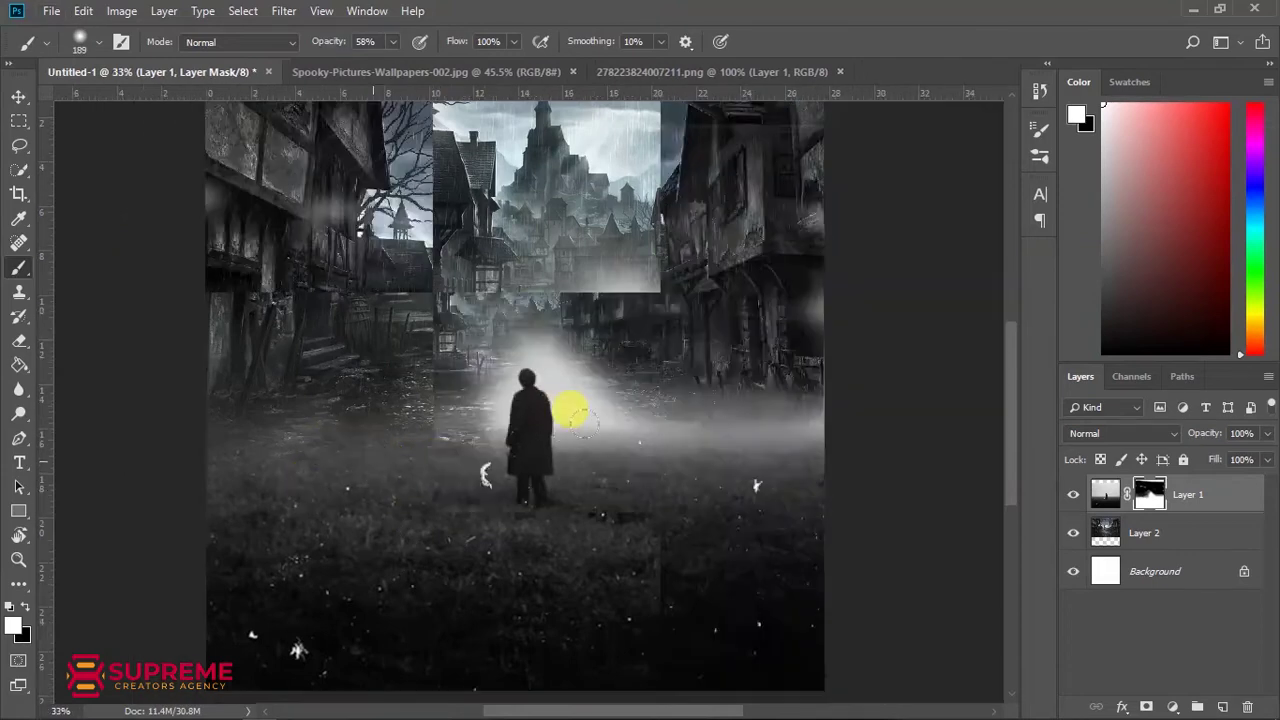
left_click_drag(363, 457, 557, 380)
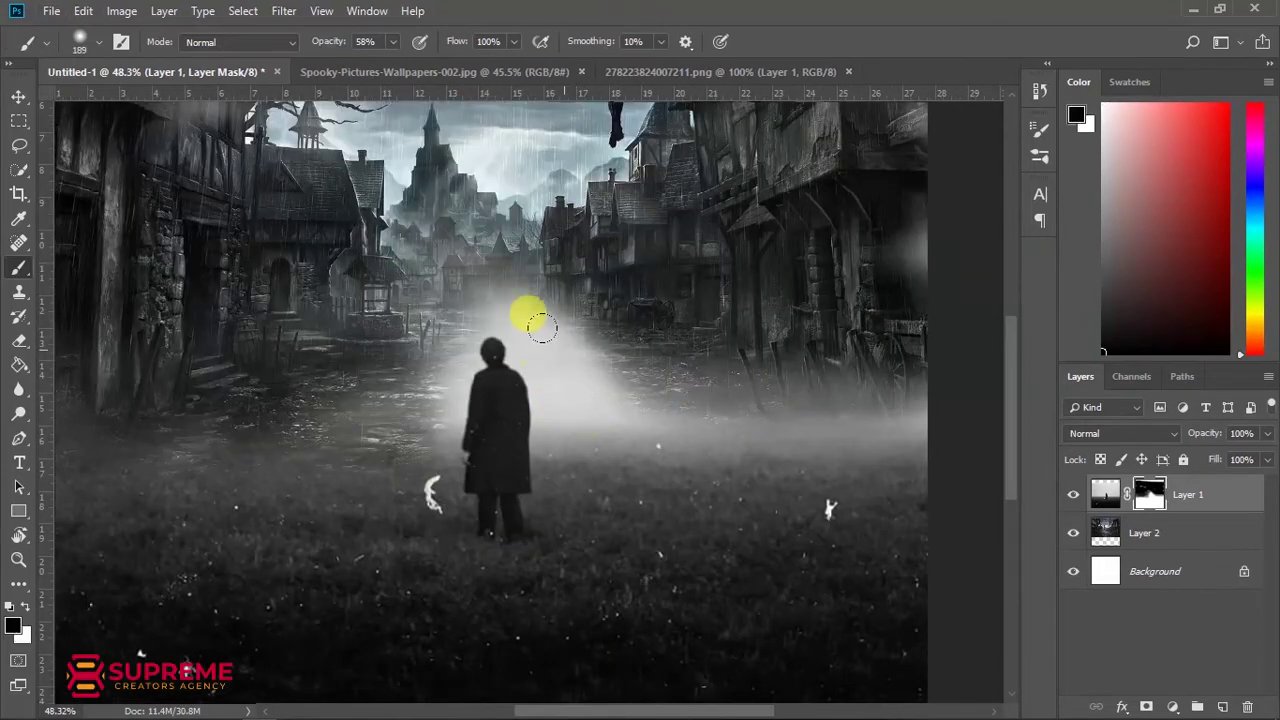
scroll(540, 325, "down", 3)
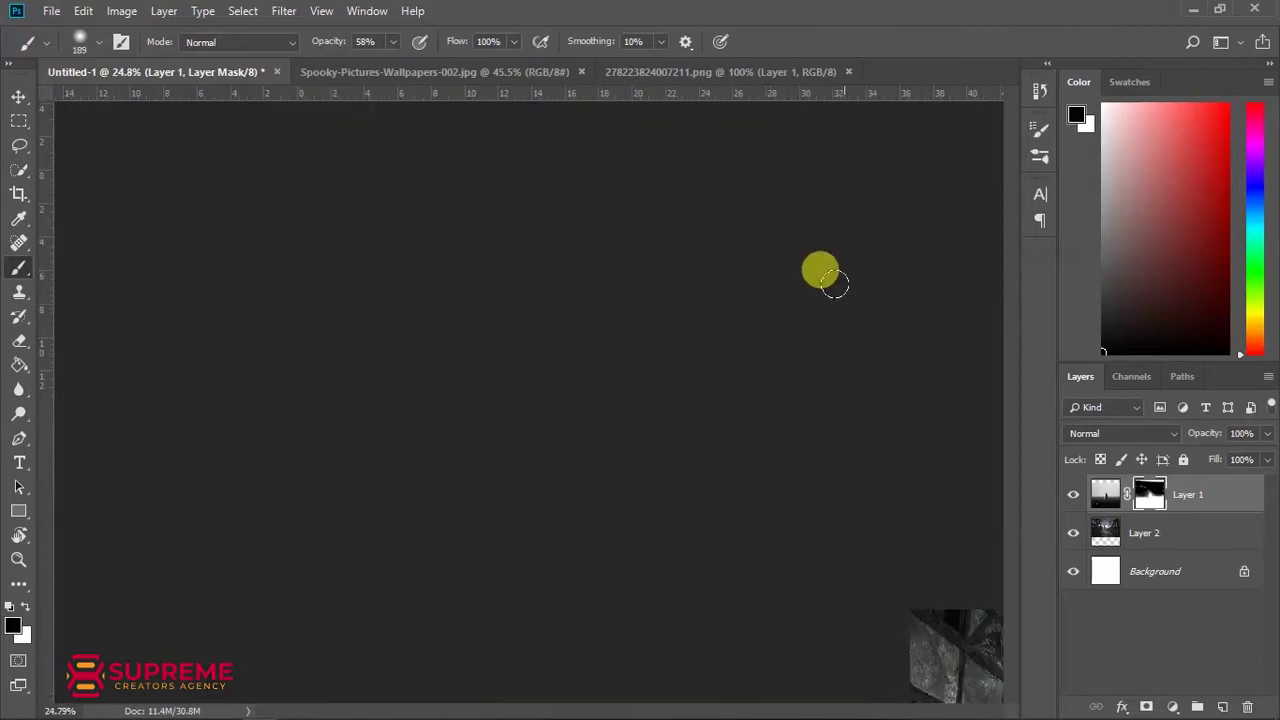
- At 92% opacity and a 32 px brush, mask along the figure's left edge
scroll(600, 380, "up", 3)
scroll(400, 360, "up", 3)
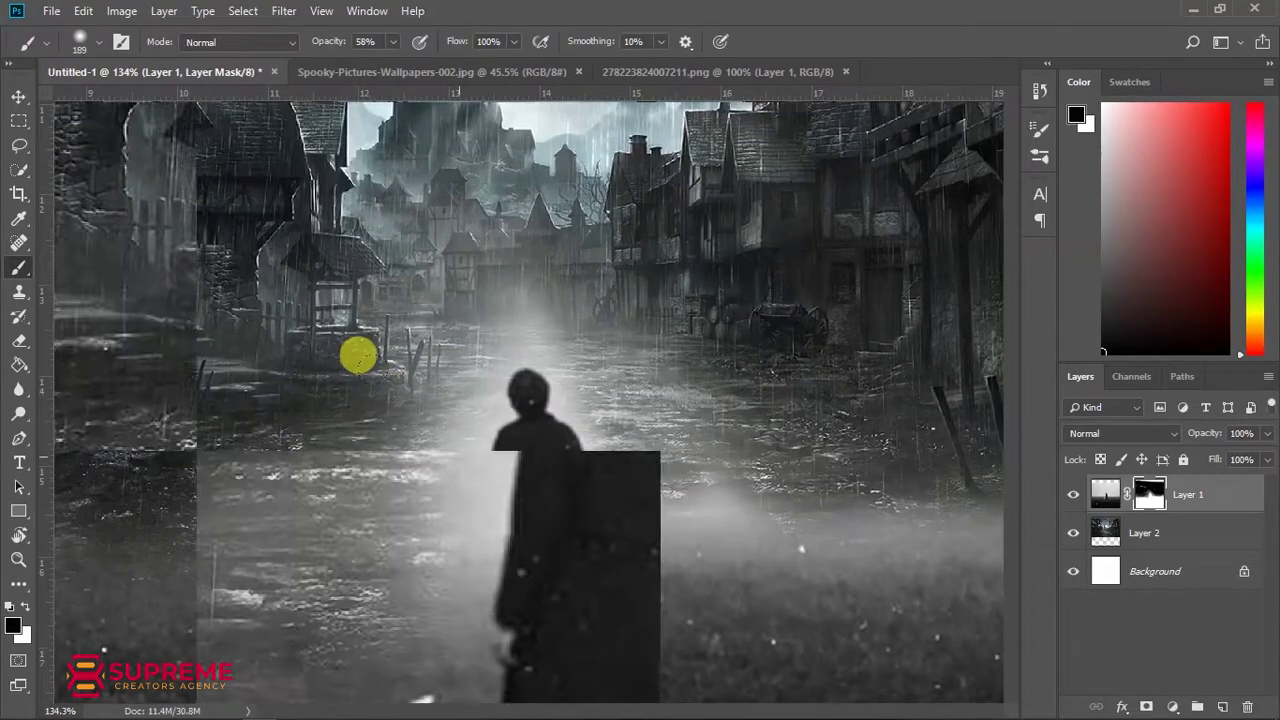
scroll(420, 400, "up", 3)
left_click_drag(437, 363, 320, 363)
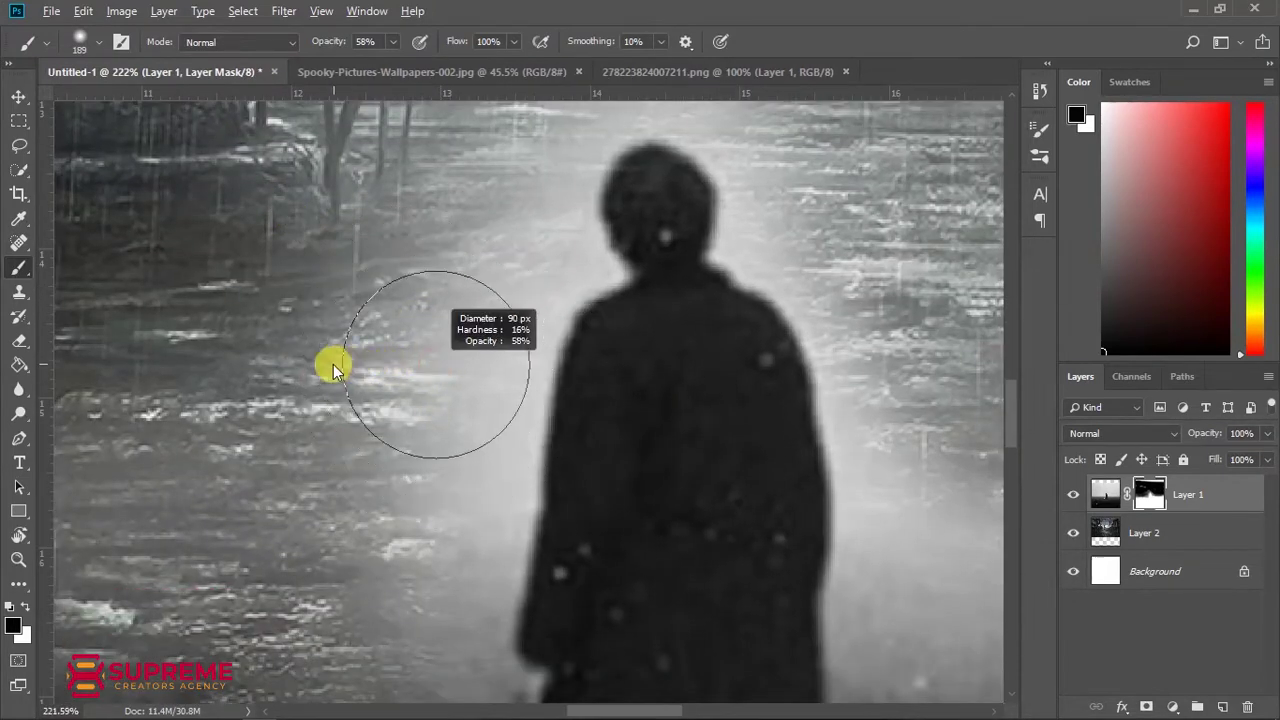
left_click_drag(466, 186, 390, 188)
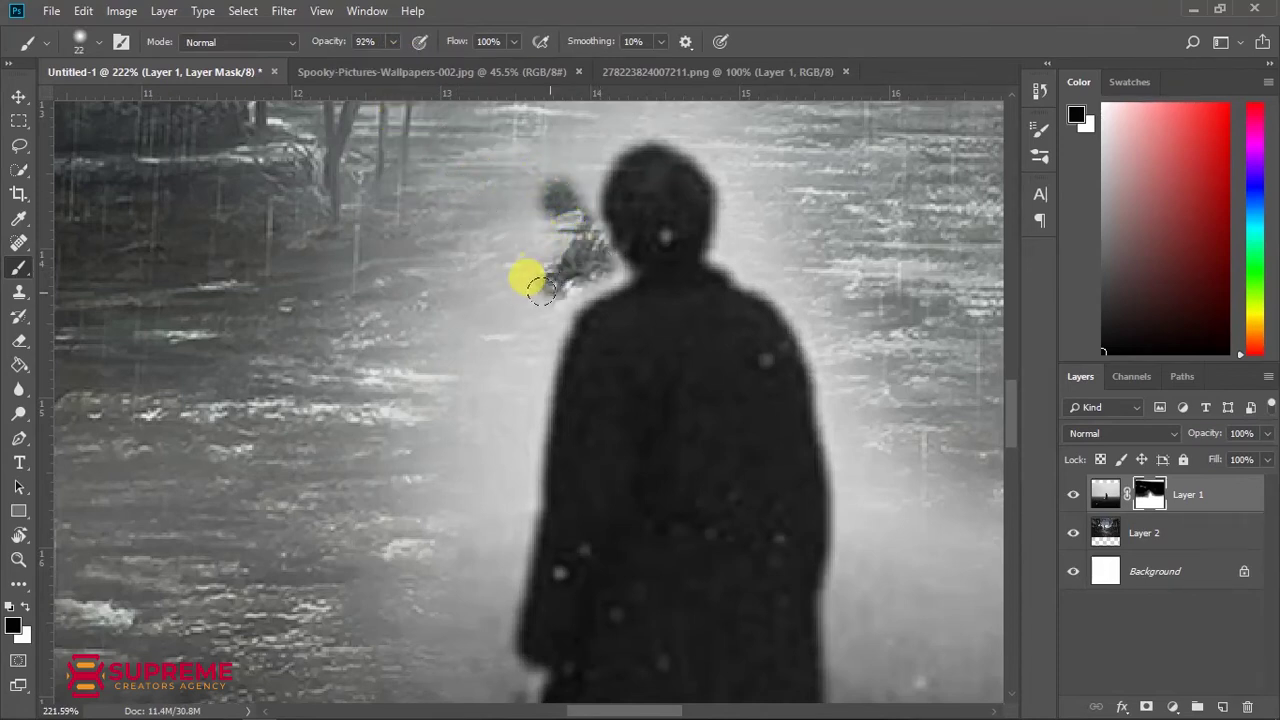
mouse_move(461, 366)
left_mouse_down()
mouse_move(492, 396)
mouse_move(514, 380)
left_mouse_up()
scroll(514, 300, "up", 2)
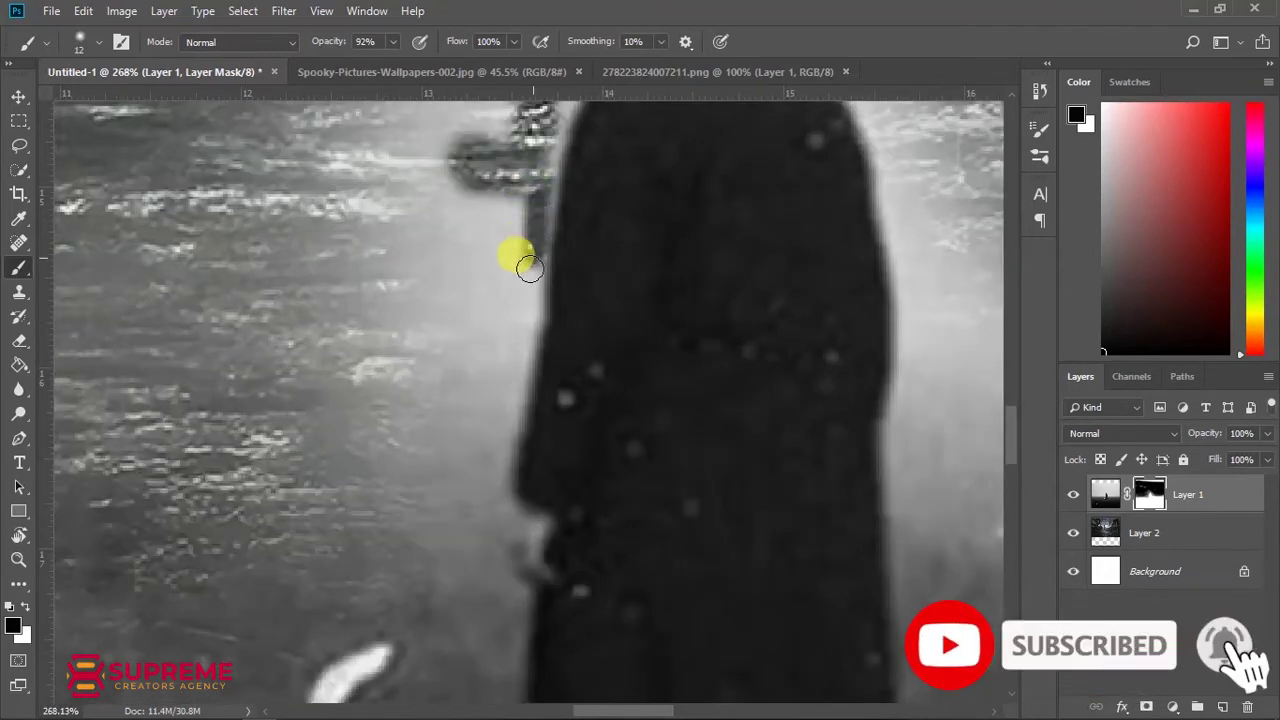
mouse_move(507, 450)
left_mouse_down()
mouse_move(516, 530)
mouse_move(457, 531)
mouse_move(446, 403)
mouse_move(476, 220)
left_mouse_up()
- Touch up the mask at the head's left edge with a 22 px brush
left_click_drag(386, 291, 414, 334)
scroll(486, 263, "down", 2)
scroll(585, 320, "up", 2)
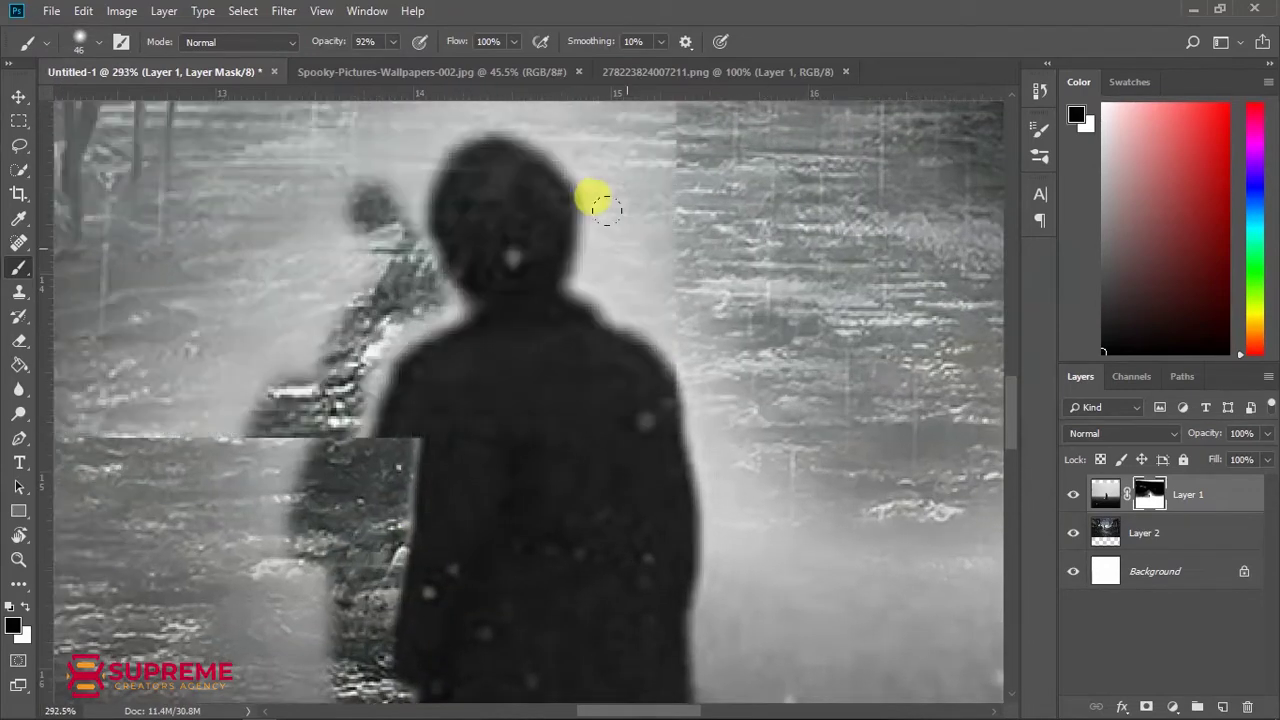
left_click_drag(645, 252, 604, 258)
left_click(476, 213)
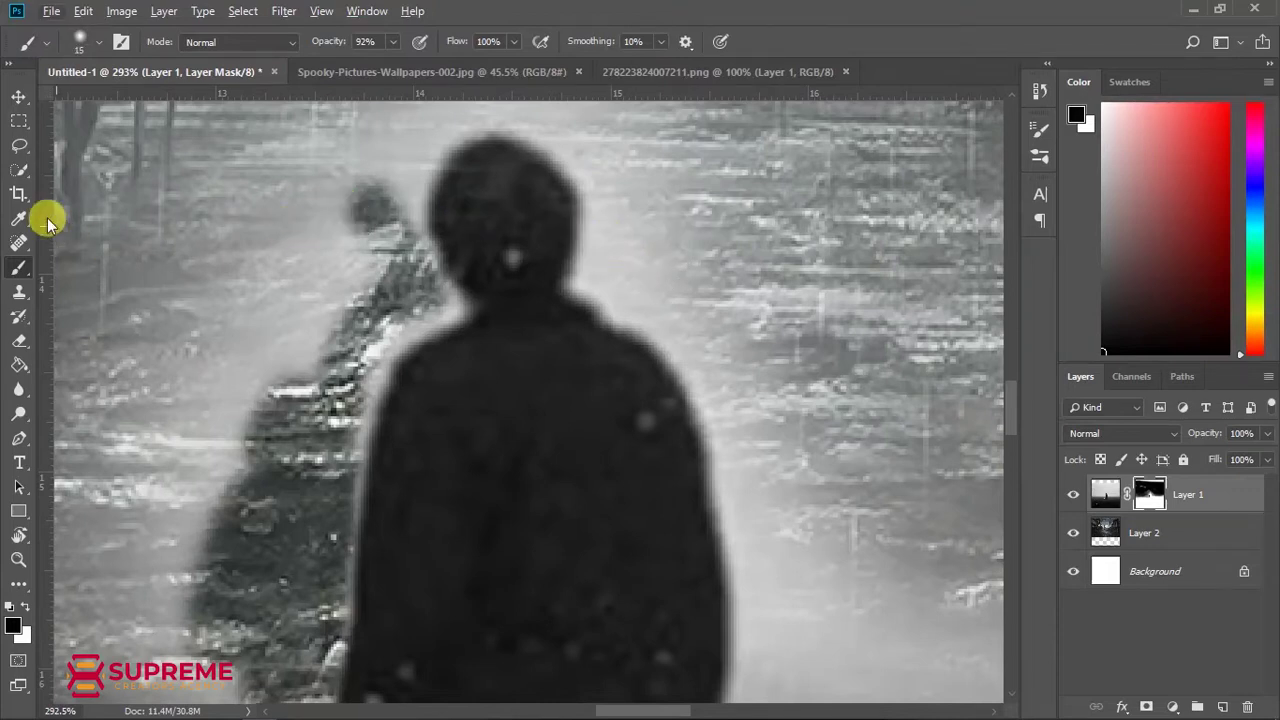
- Quick-select the cloaked figure's head
right_click(17, 172)
left_click(100, 170)
left_click_drag(477, 194, 528, 276)
- Extend the quick selection down over the cloaked figure's body
mouse_move(541, 475)
left_mouse_down()
mouse_move(554, 527)
mouse_move(513, 598)
left_mouse_up()
scroll(528, 432, "down", 2)
scroll(506, 523, "down", 2)
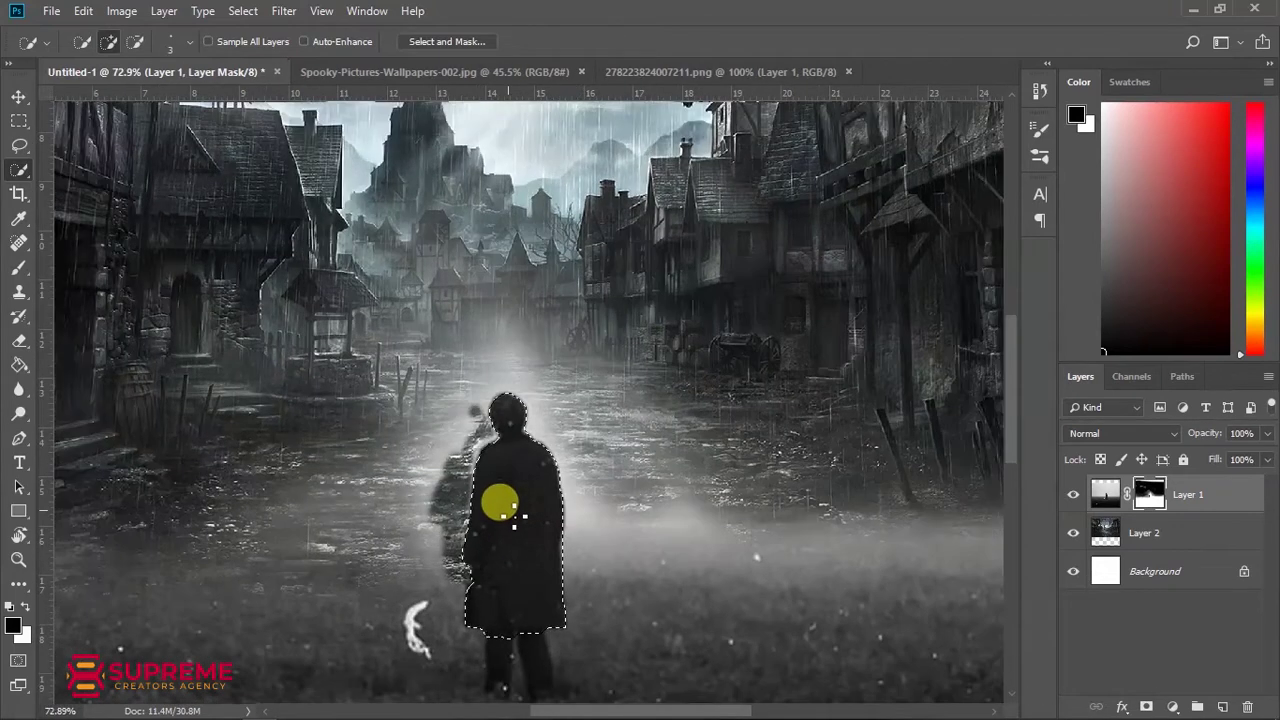
scroll(514, 493, "up", 1)
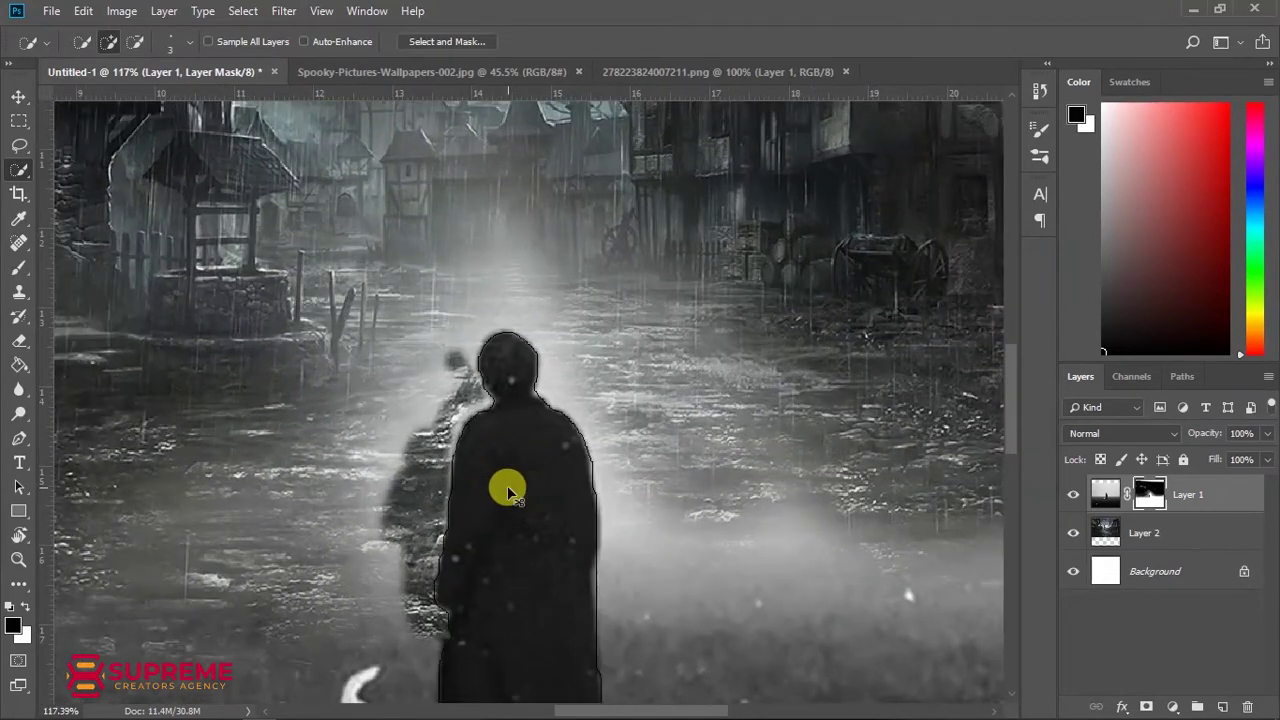
scroll(528, 476, "down", 3)
- Darken the fog around the figure with a 147 px brush, and paint glow back on his right
key("b")
mouse_move(502, 418)
left_mouse_down()
mouse_move(463, 250)
mouse_move(500, 385)
left_mouse_up()
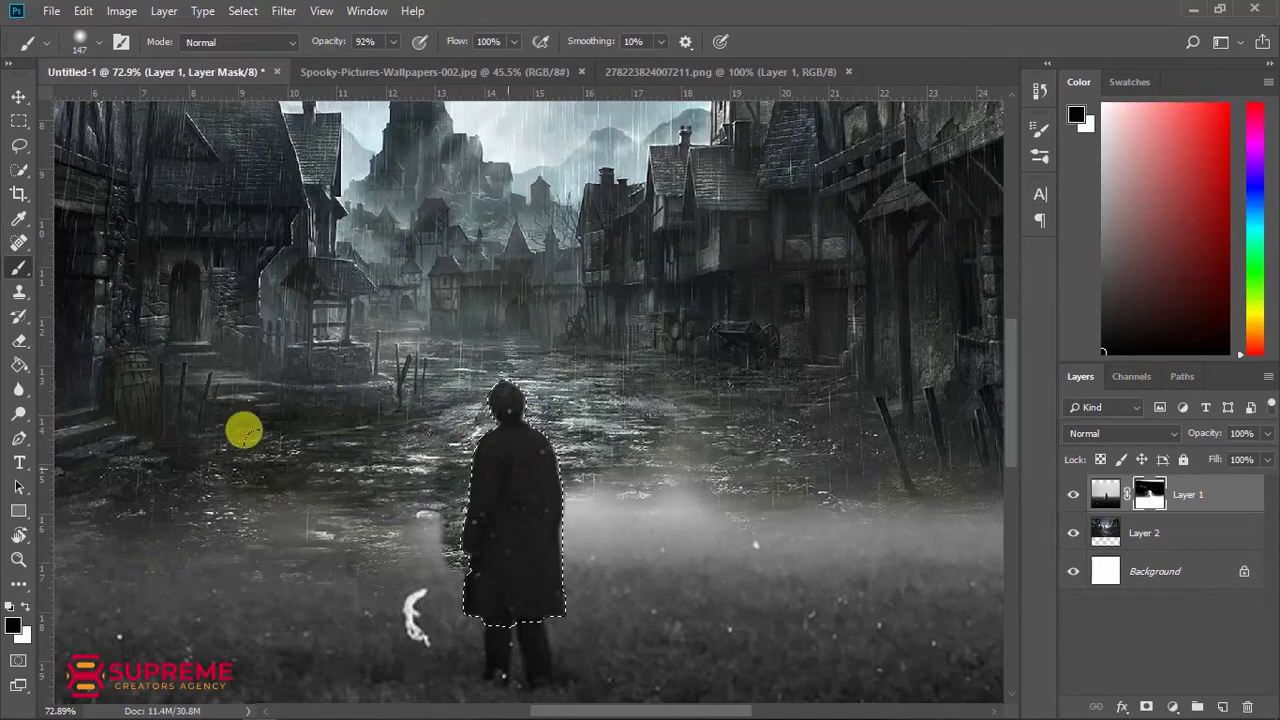
left_click_drag(500, 385, 420, 449)
key("x")
left_click_drag(371, 351, 380, 400)
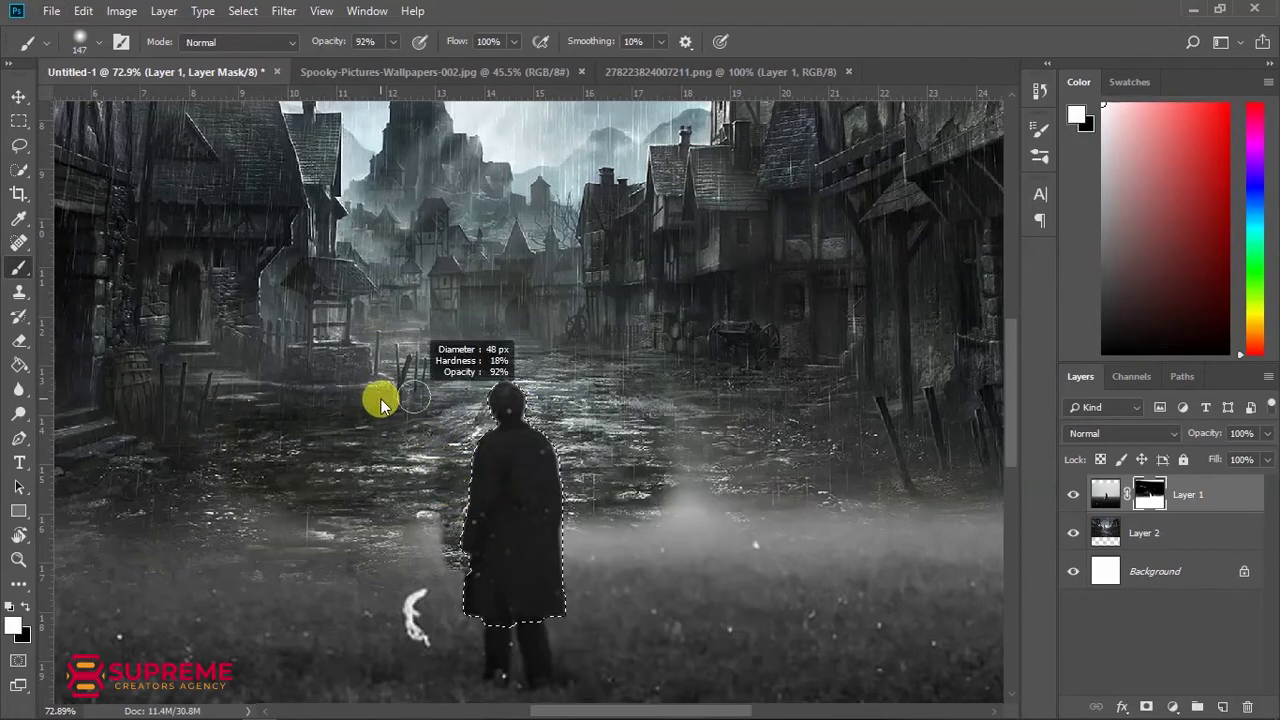
scroll(472, 587, "down", 3)
mouse_move(557, 434)
left_mouse_down()
mouse_move(600, 452)
mouse_move(768, 452)
left_mouse_up()
key("x")
- Set the brush to about 154 px and clear the selection around the figure
scroll(590, 445, "down", 1)
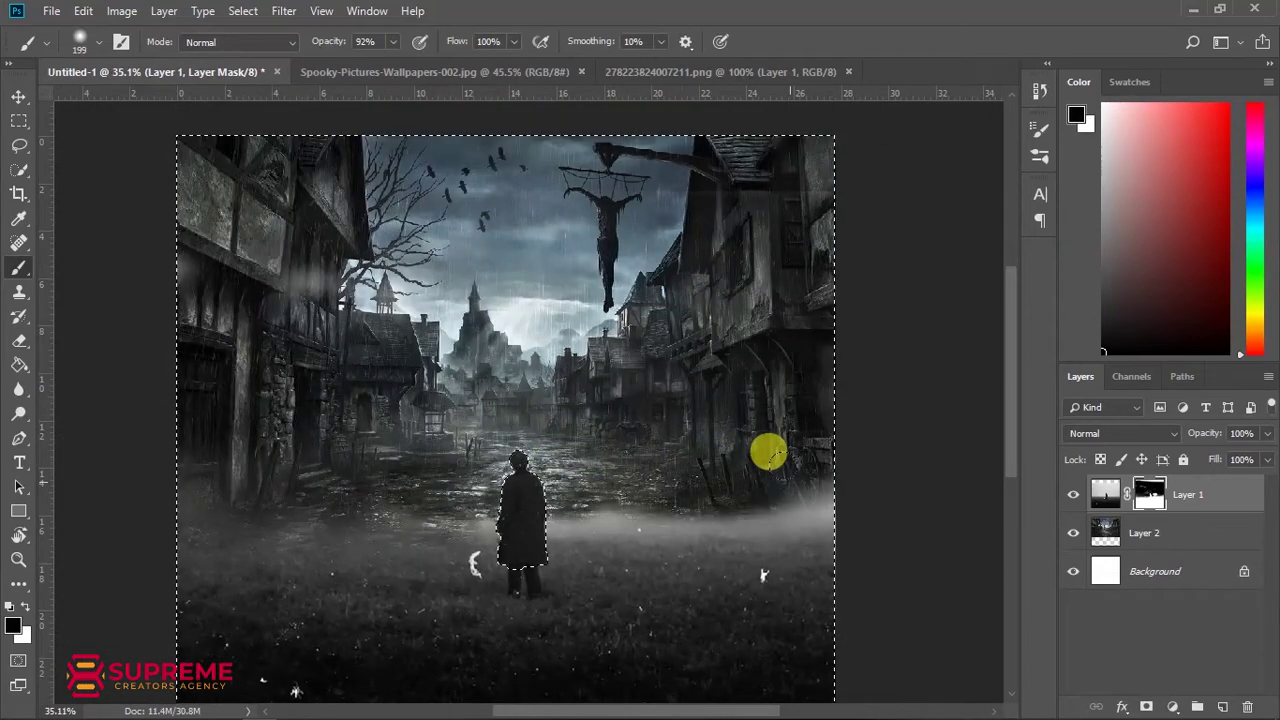
left_click_drag(640, 420, 714, 429)
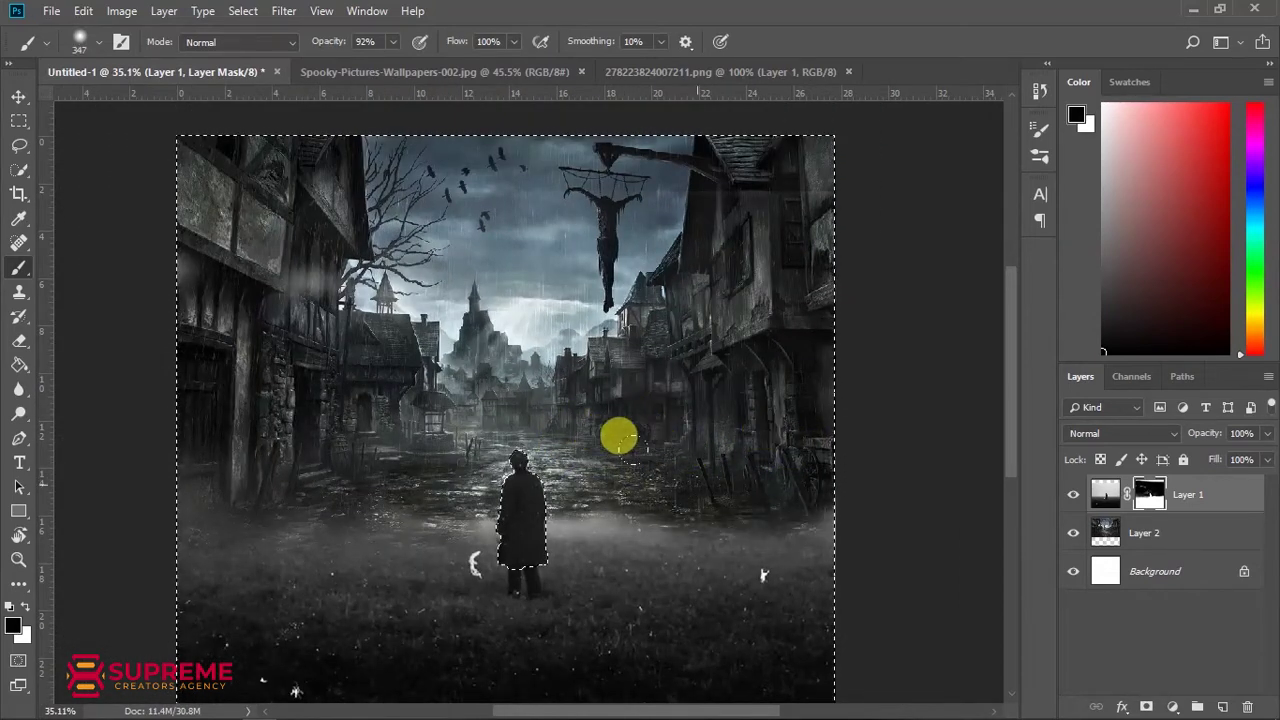
left_click_drag(582, 443, 603, 480)
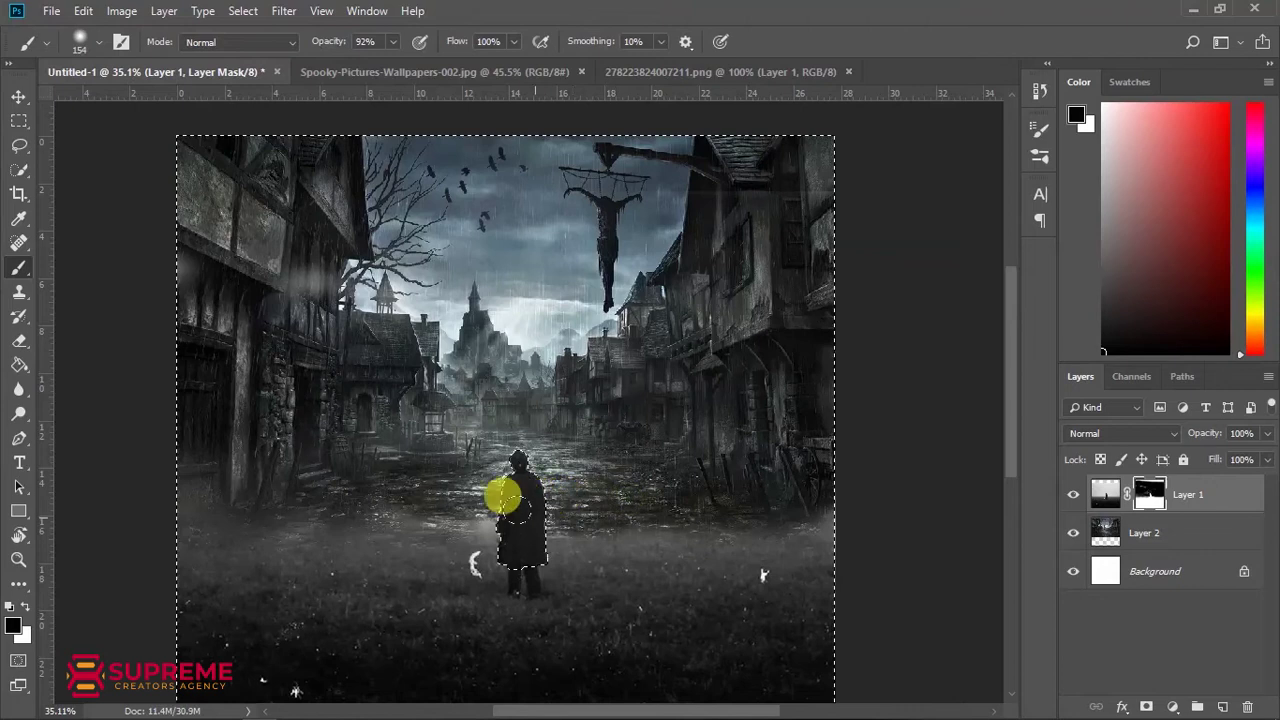
right_click(340, 487)
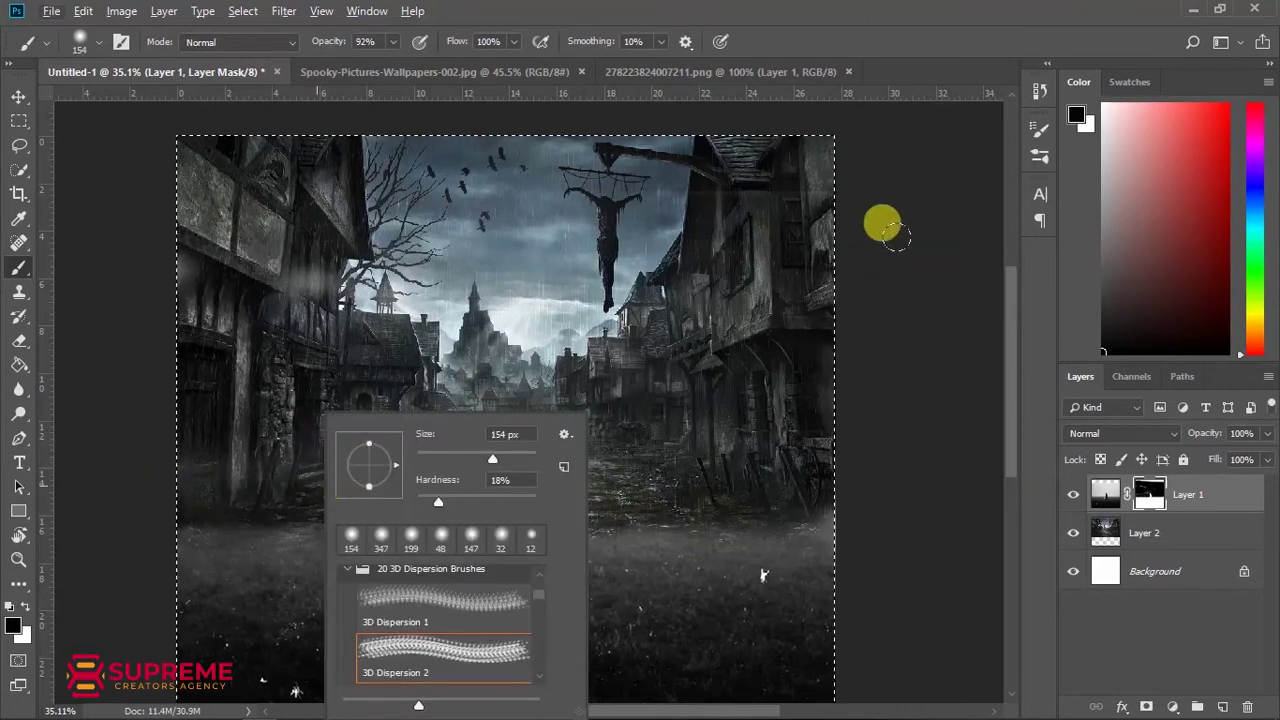
left_click(17, 122)
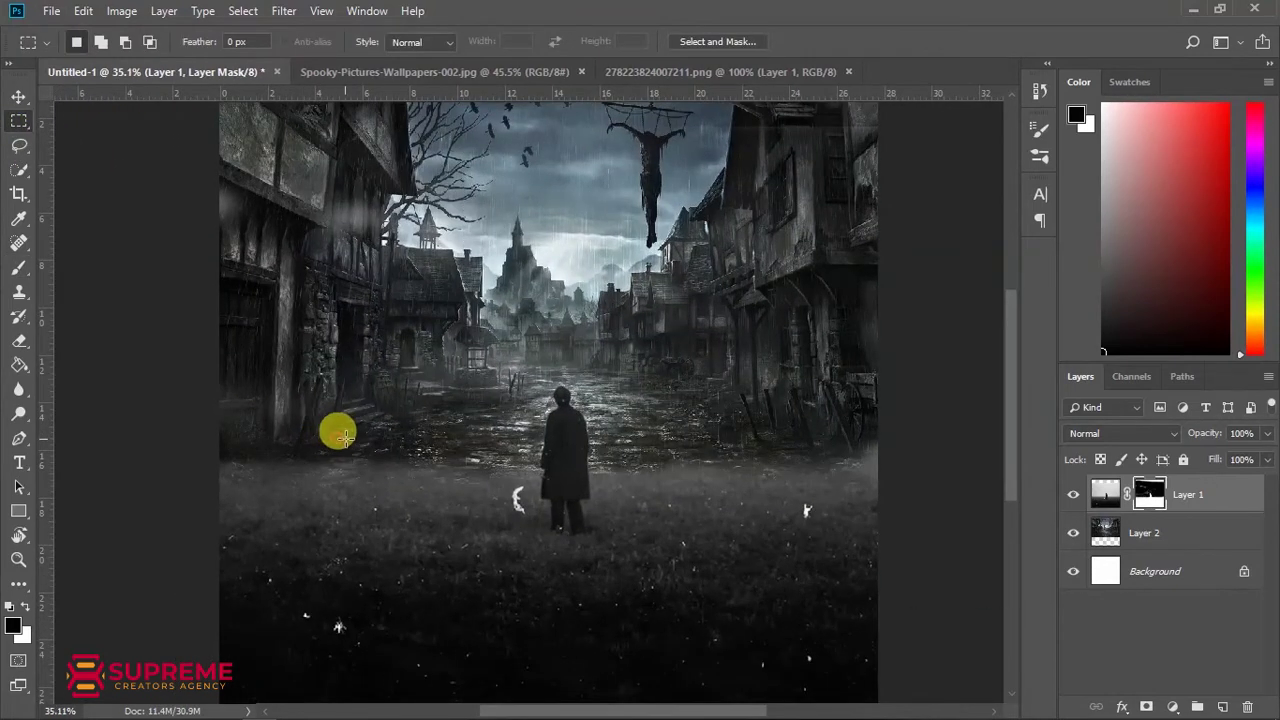
scroll(387, 408, "up", 2)
- Paint fog along the left horizon and darken the lower-left ground with a 376 px brush
key("b")
left_click_drag(351, 397, 390, 430)
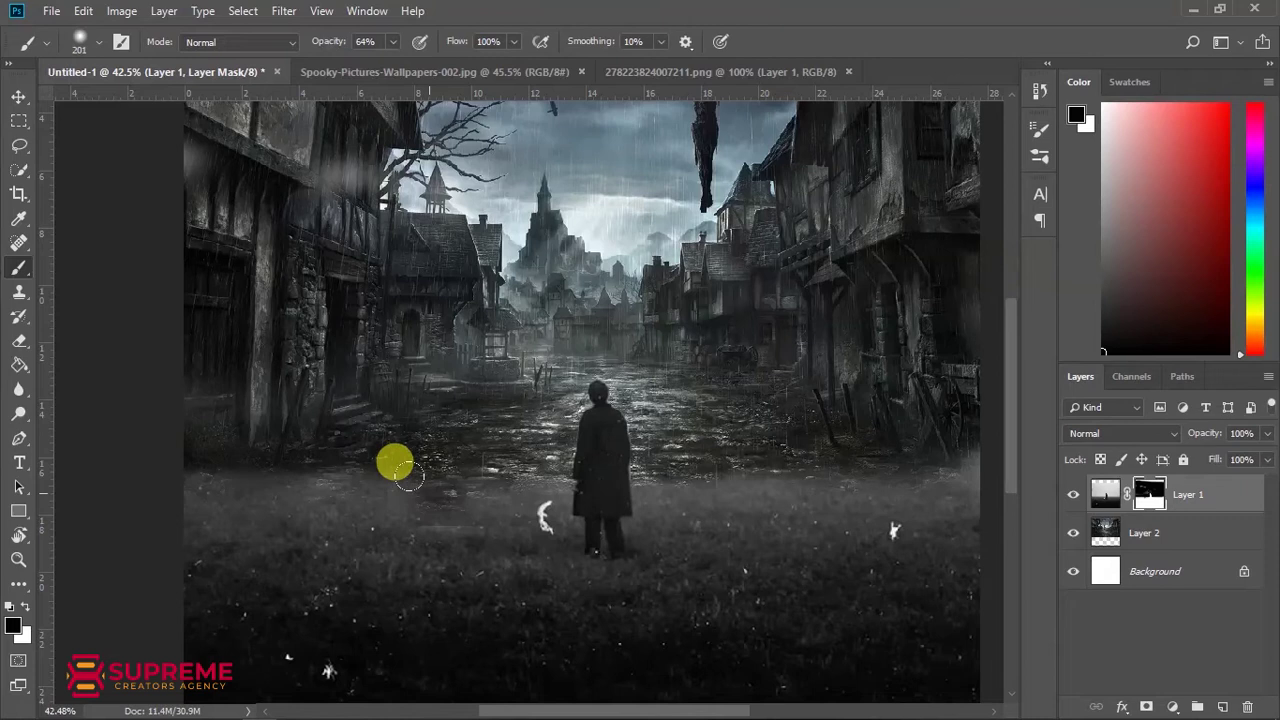
mouse_move(481, 474)
left_mouse_down()
mouse_move(171, 454)
mouse_move(171, 420)
mouse_move(480, 432)
left_mouse_up()
key("x")
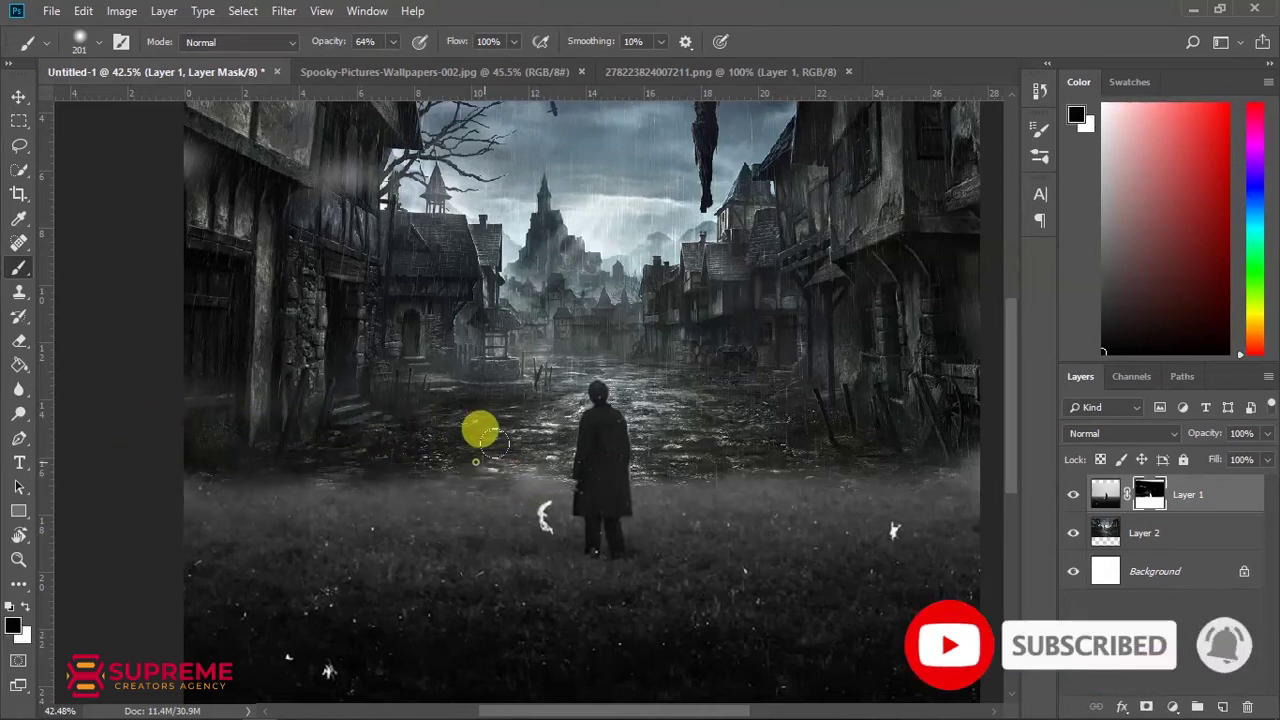
scroll(606, 450, "down", 2)
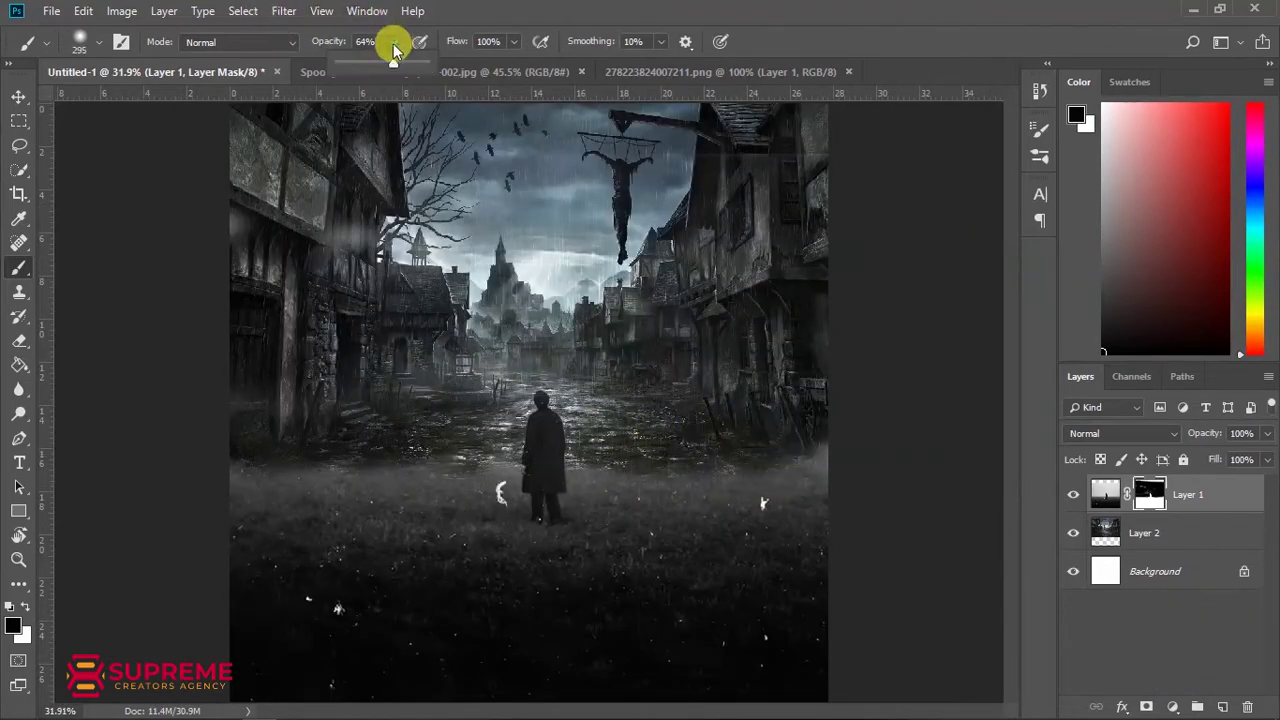
left_click_drag(630, 416, 655, 405)
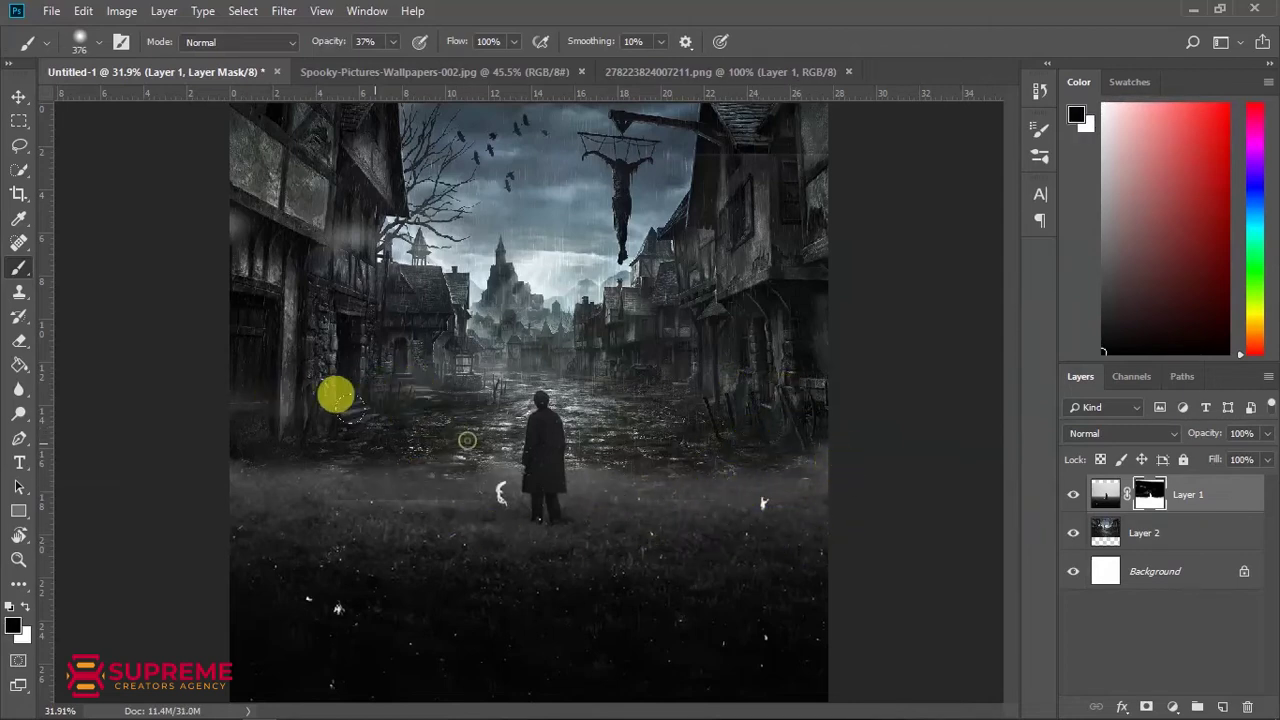
left_click_drag(336, 395, 239, 386)
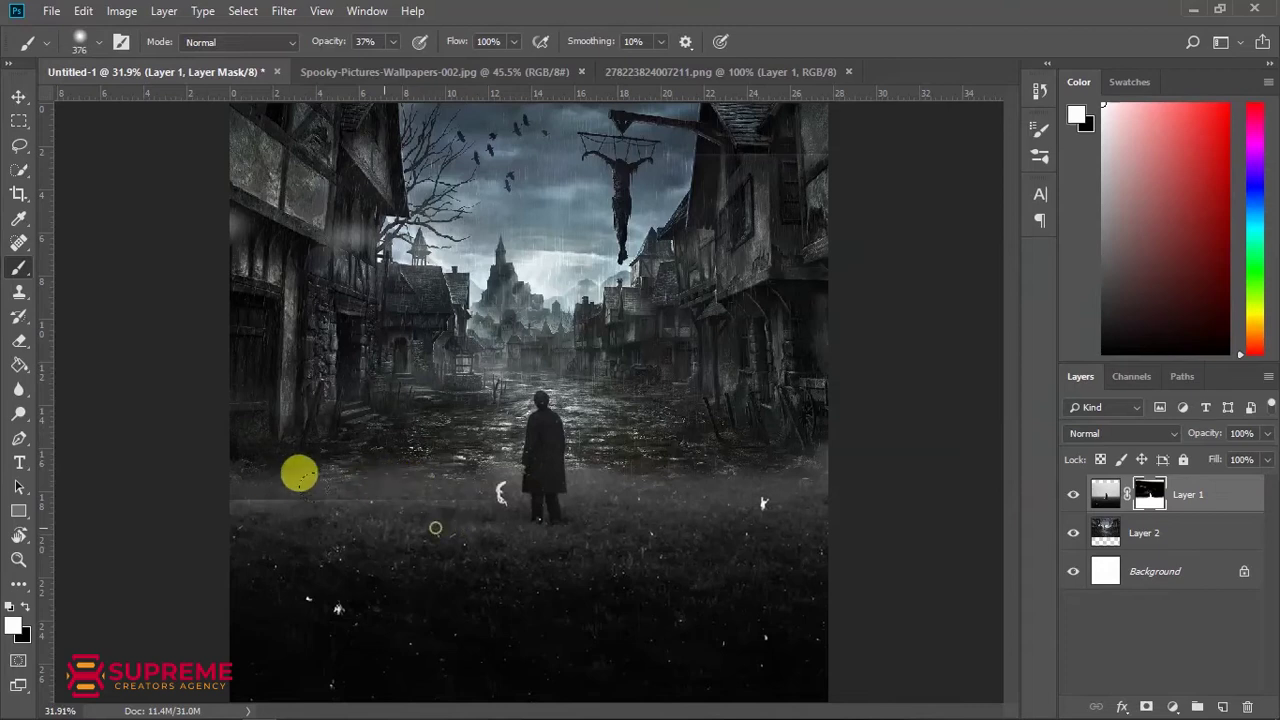
scroll(505, 580, "down", 2)
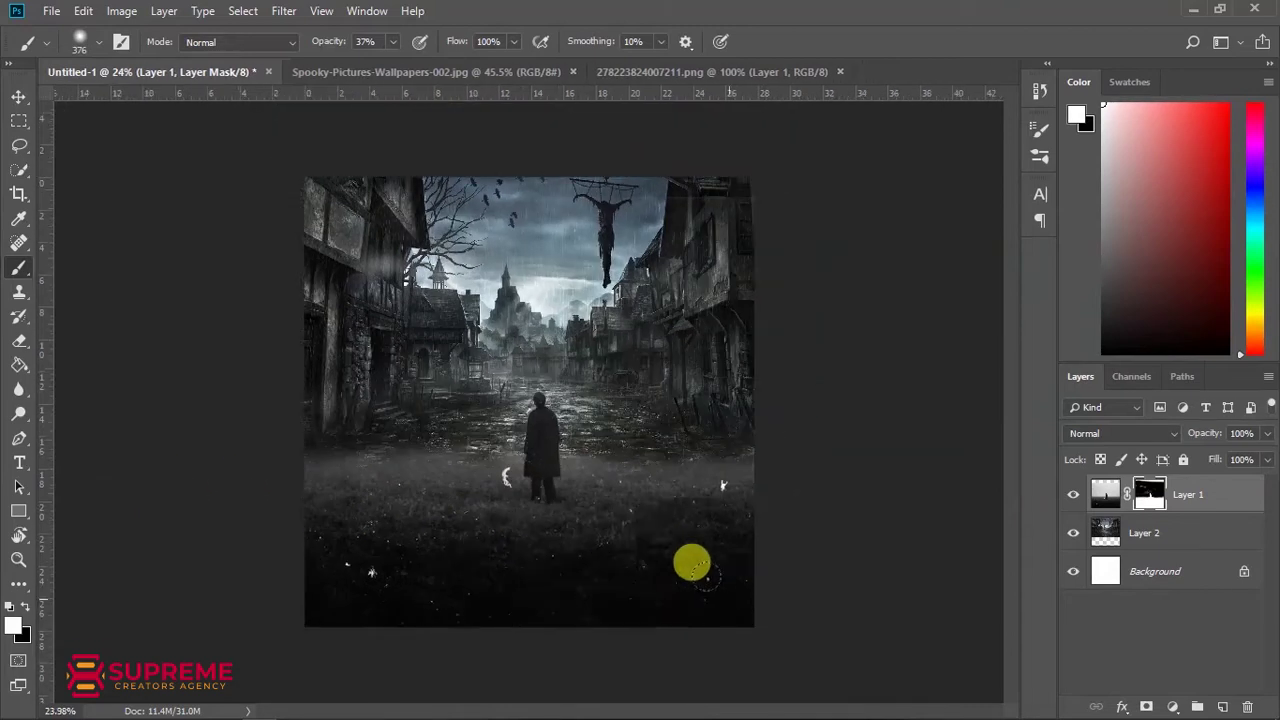
- Enlarge Layer 1's image to about 157%
left_click(17, 100)
left_click(1104, 497)
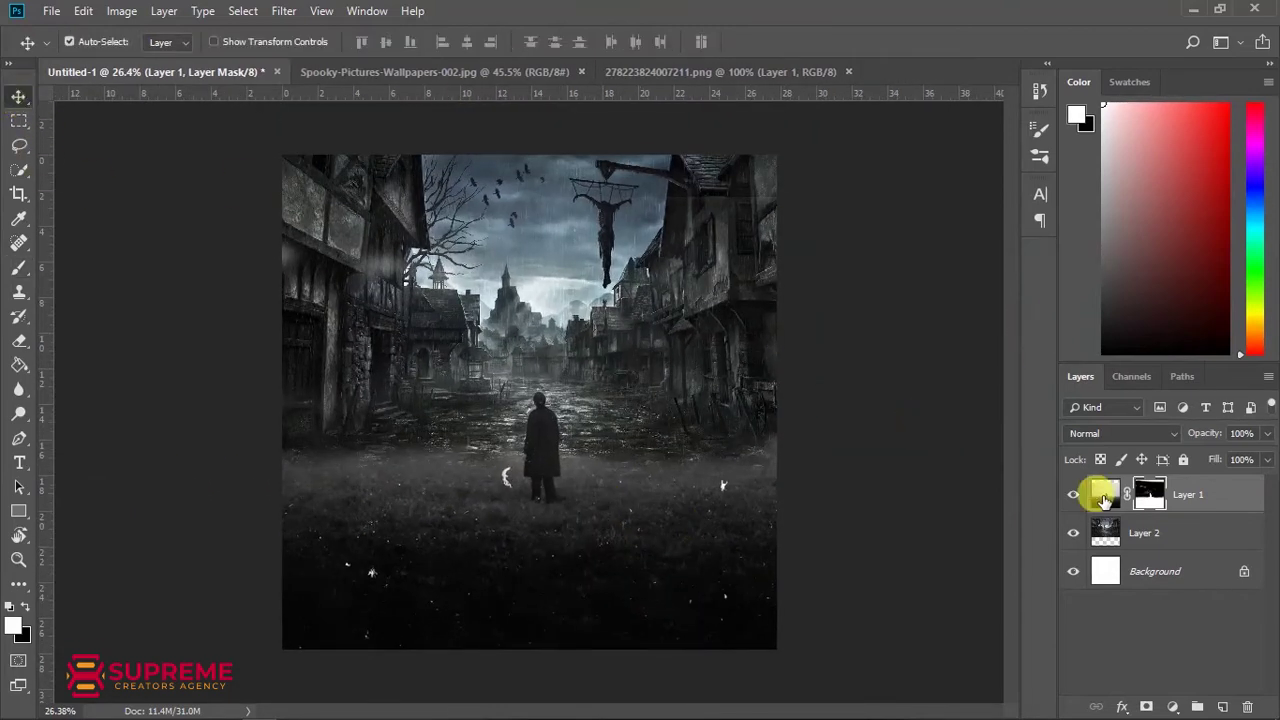
scroll(654, 403, "down", 1)
key("ctrl+t")
left_click_drag(849, 234, 971, 203)
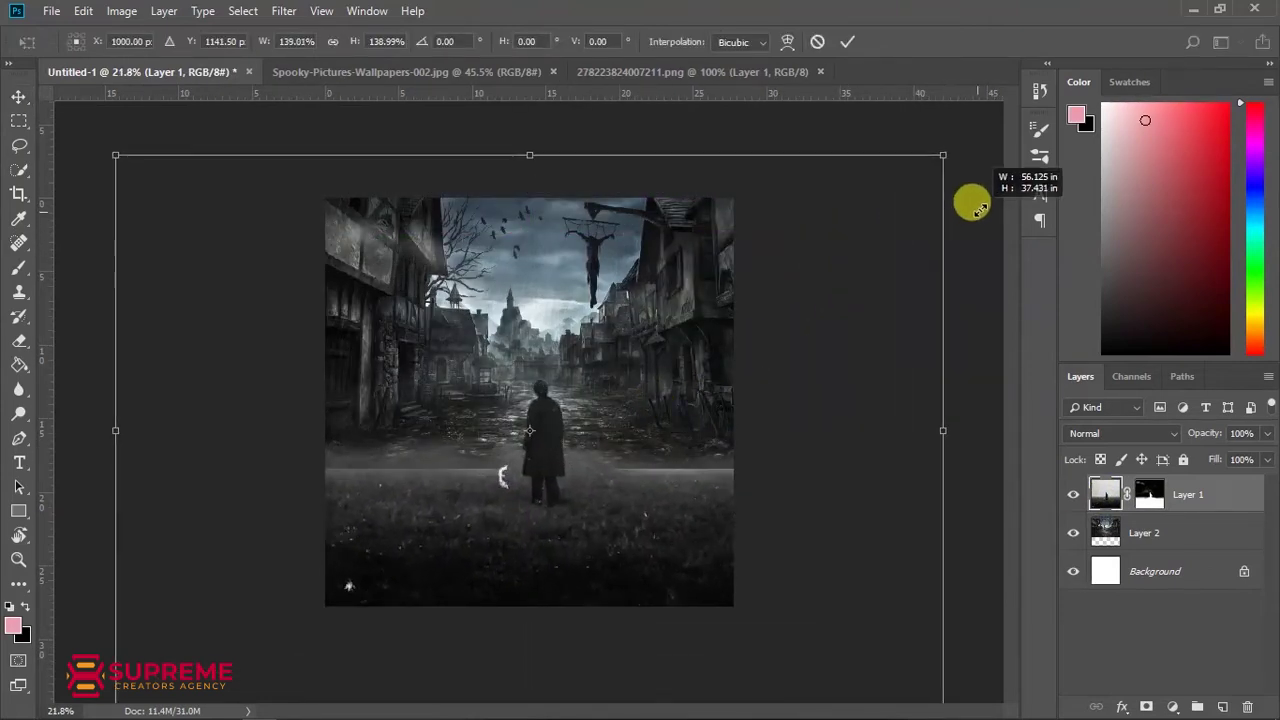
scroll(688, 398, "down", 1)
left_click_drag(865, 215, 905, 182)
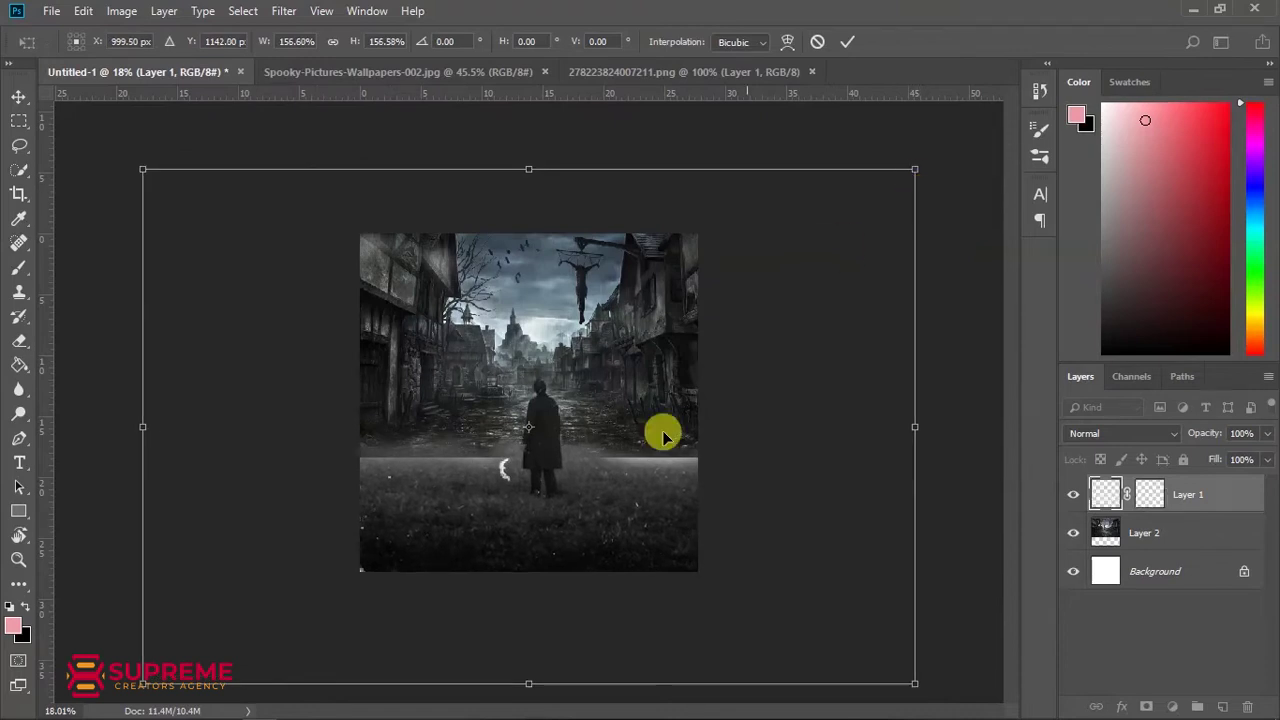
scroll(570, 494, "up", 2)
key("Return")
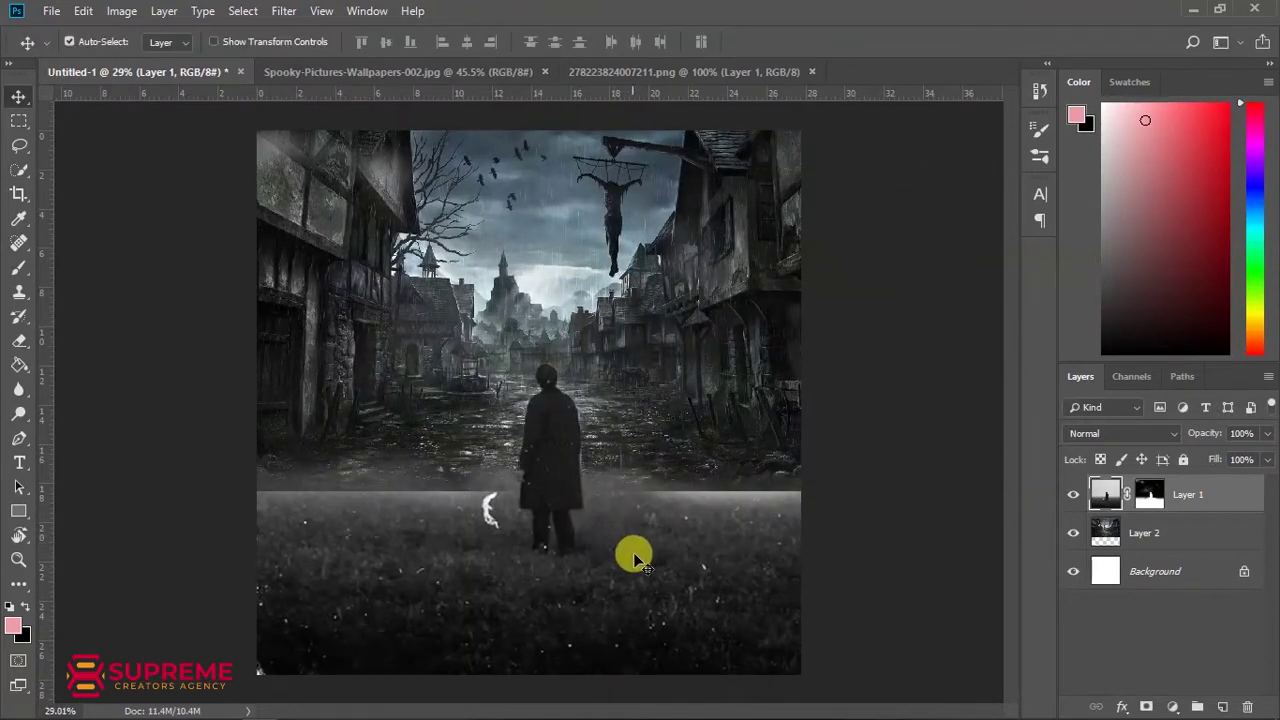
- Move Layer 1 up slightly and blend its mask into the right-hand buildings
left_click_drag(637, 560, 641, 553)
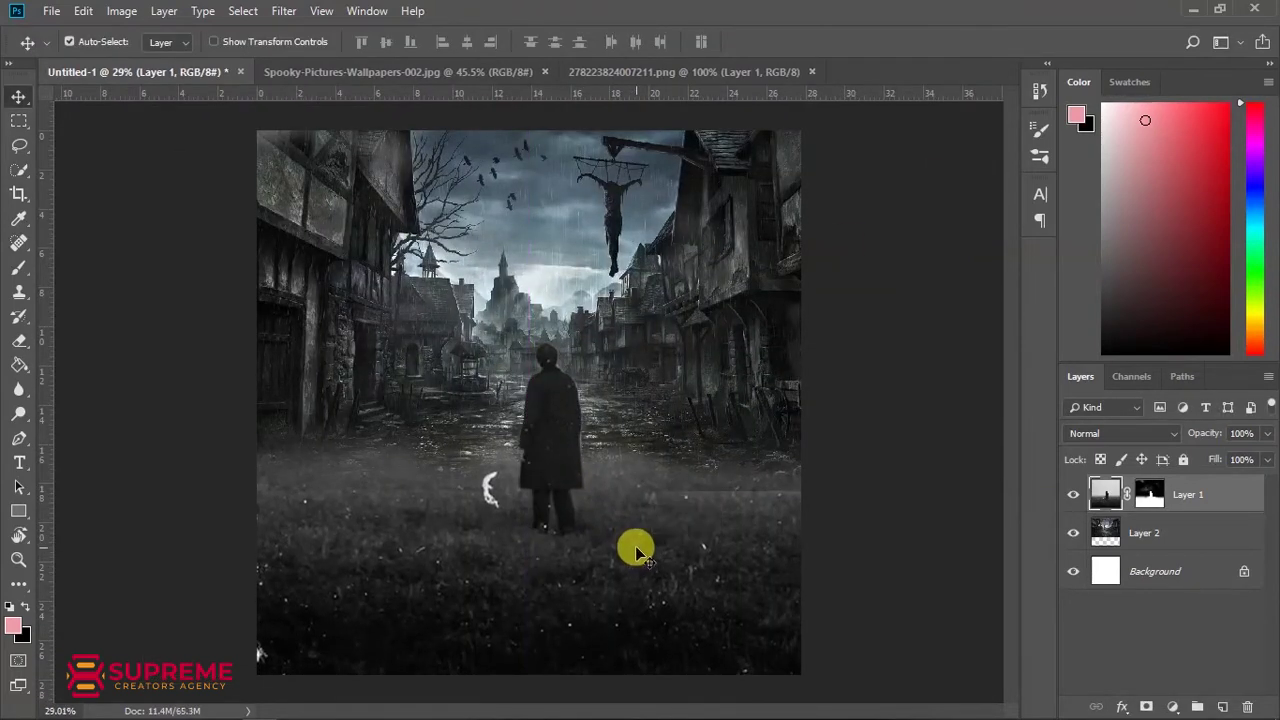
left_click(1148, 494)
key("b")
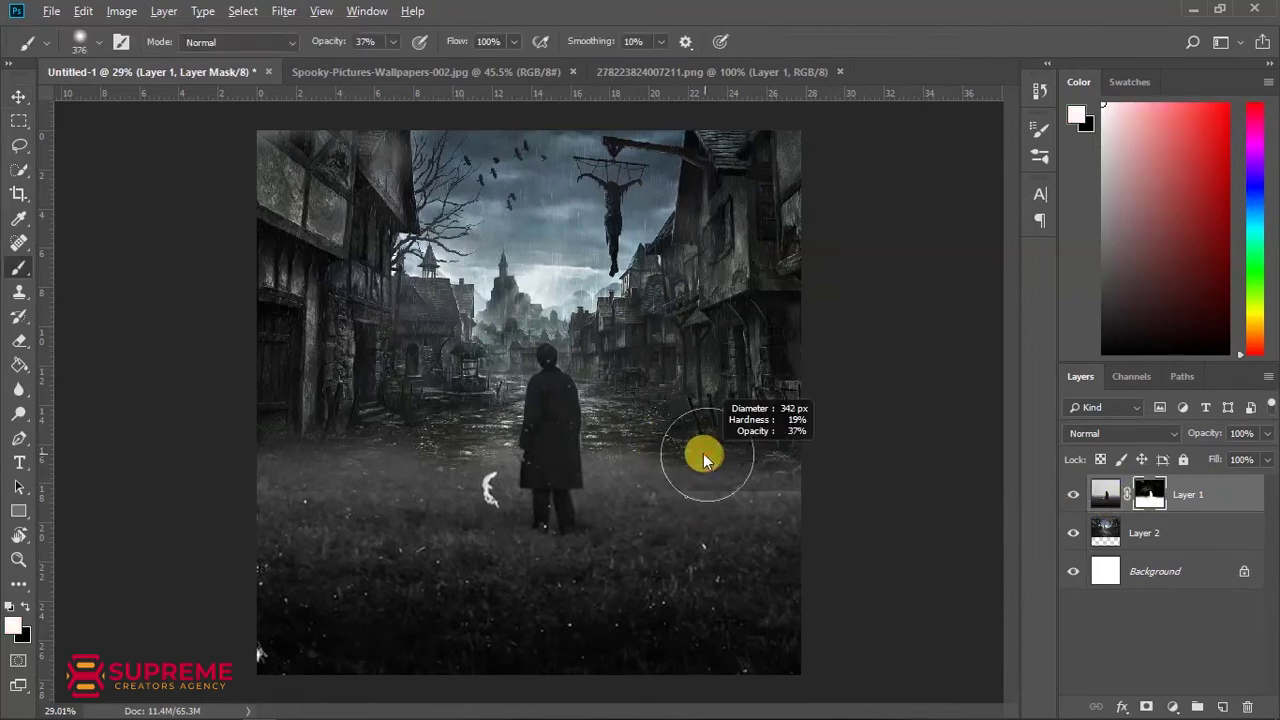
left_click_drag(657, 443, 723, 445)
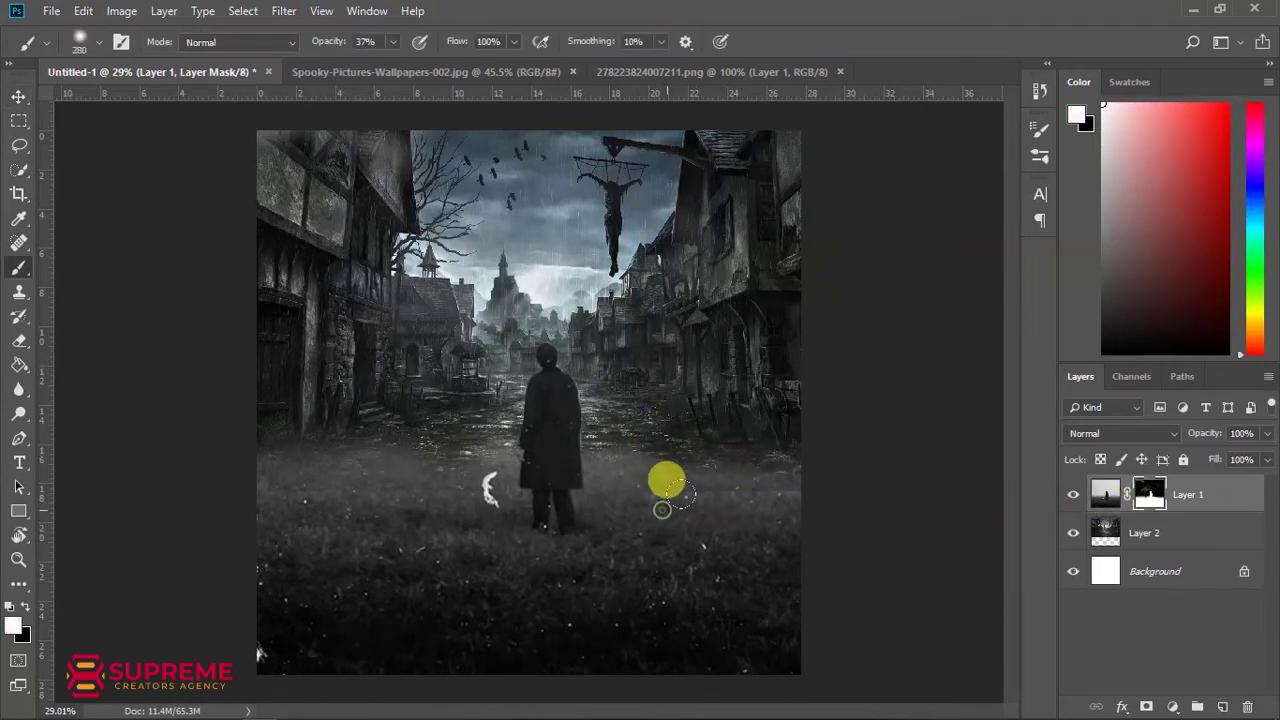
left_click_drag(670, 415, 696, 450)
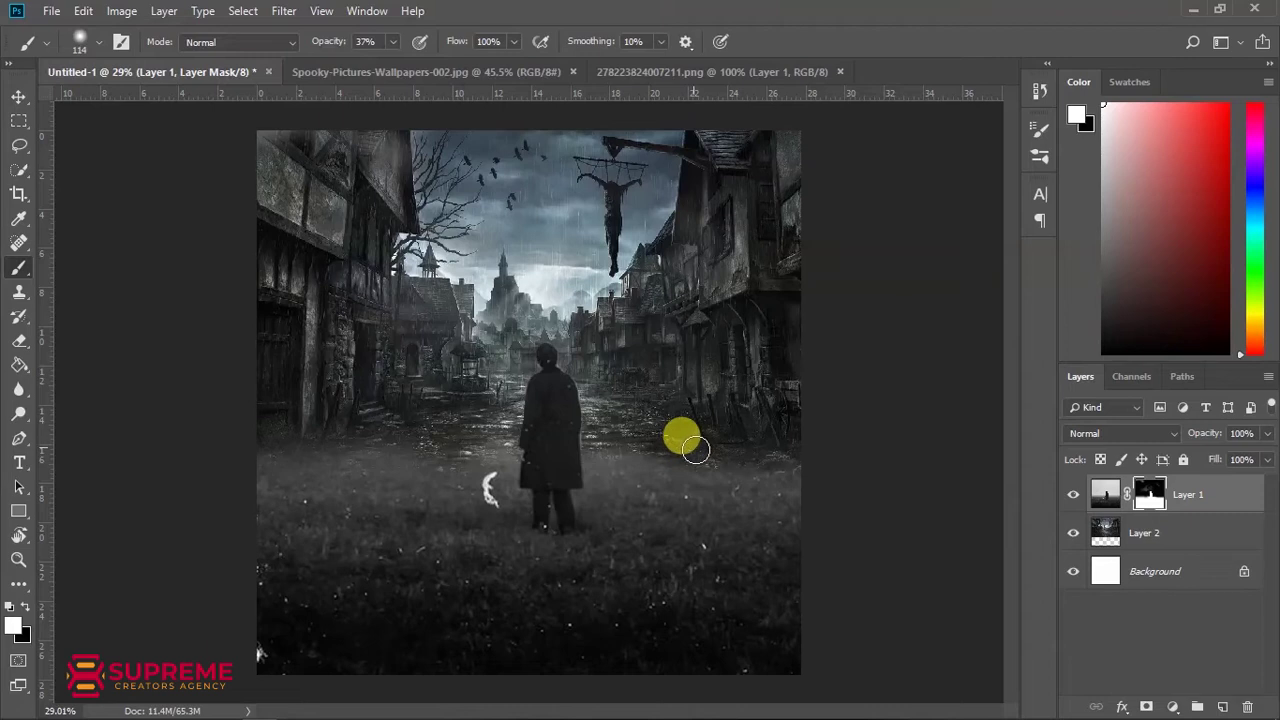
key("x")
right_click(720, 450)
key("Return")
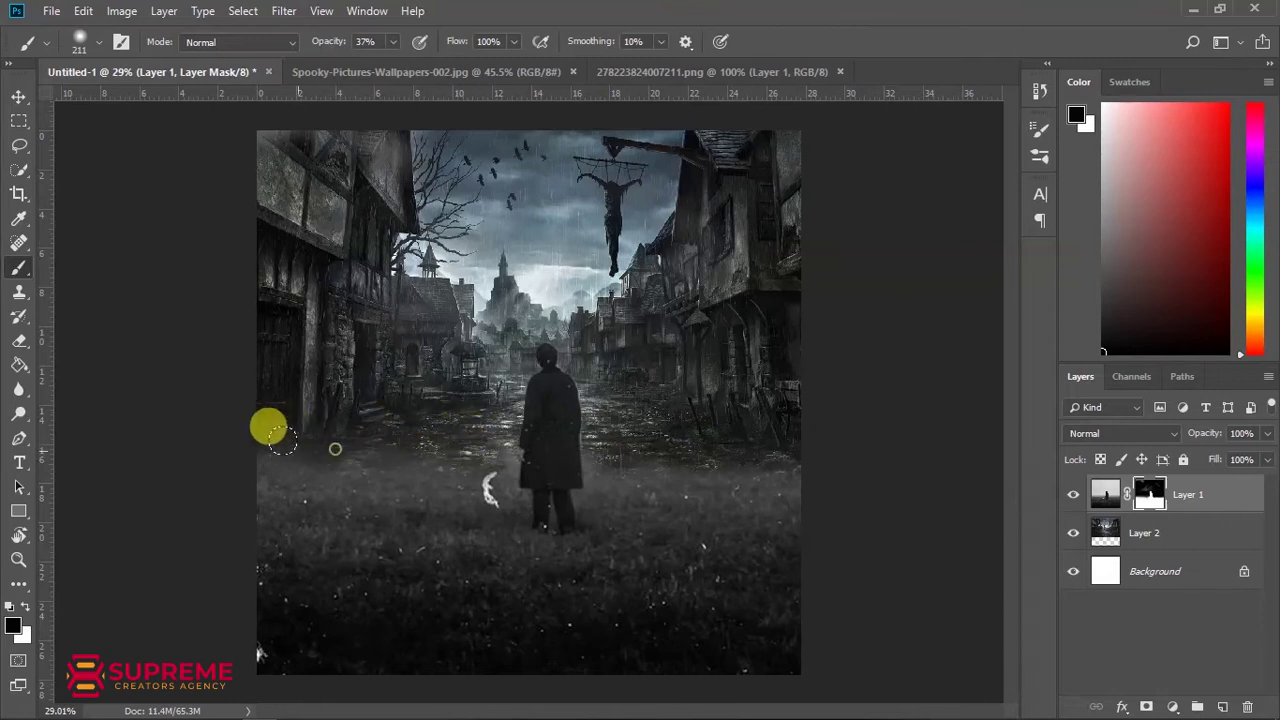
- Nudge the Layer 1 street scene slightly left
scroll(353, 410, "down", 3)
scroll(451, 391, "up", 2)
key("v")
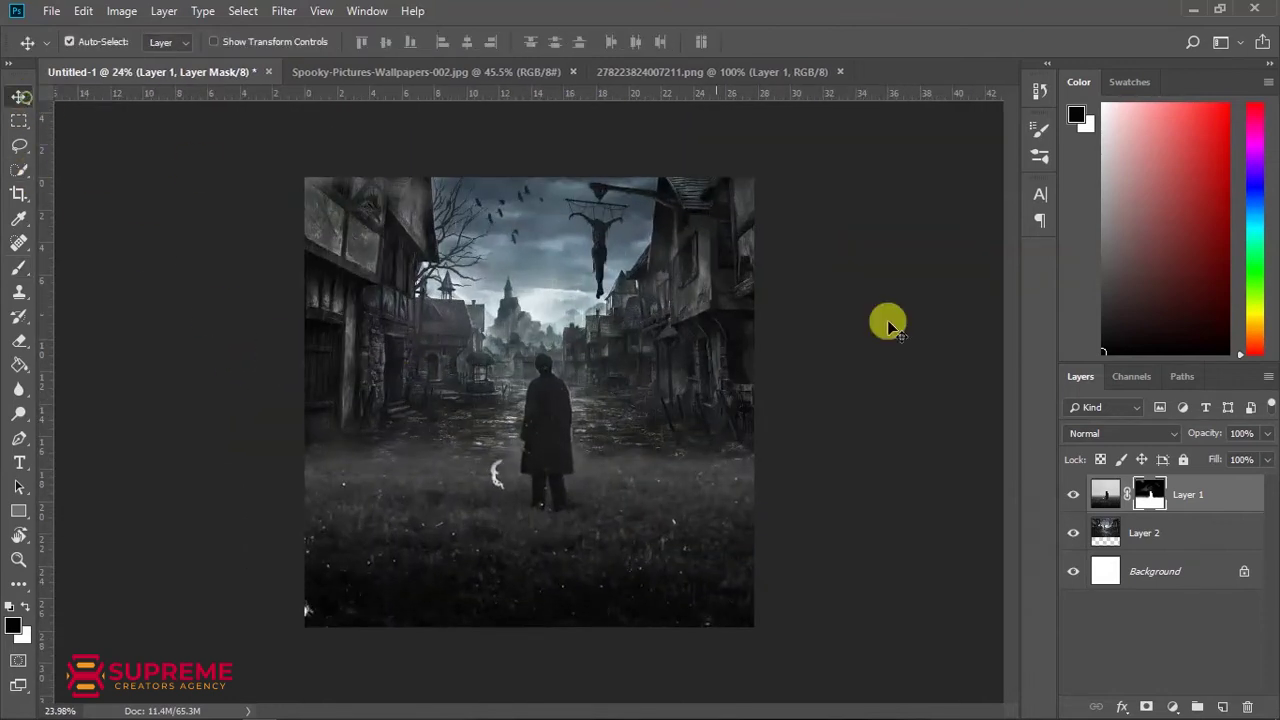
left_click(1097, 494)
key("ctrl+t")
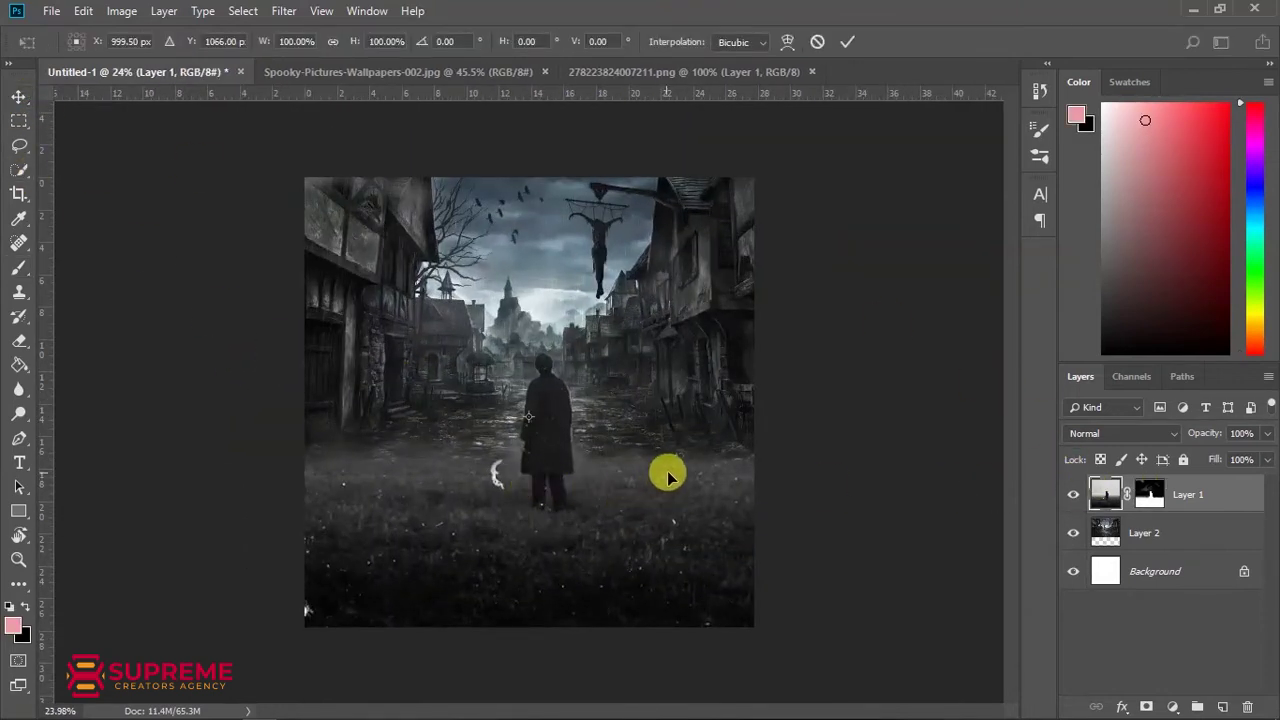
scroll(600, 460, "down", 2)
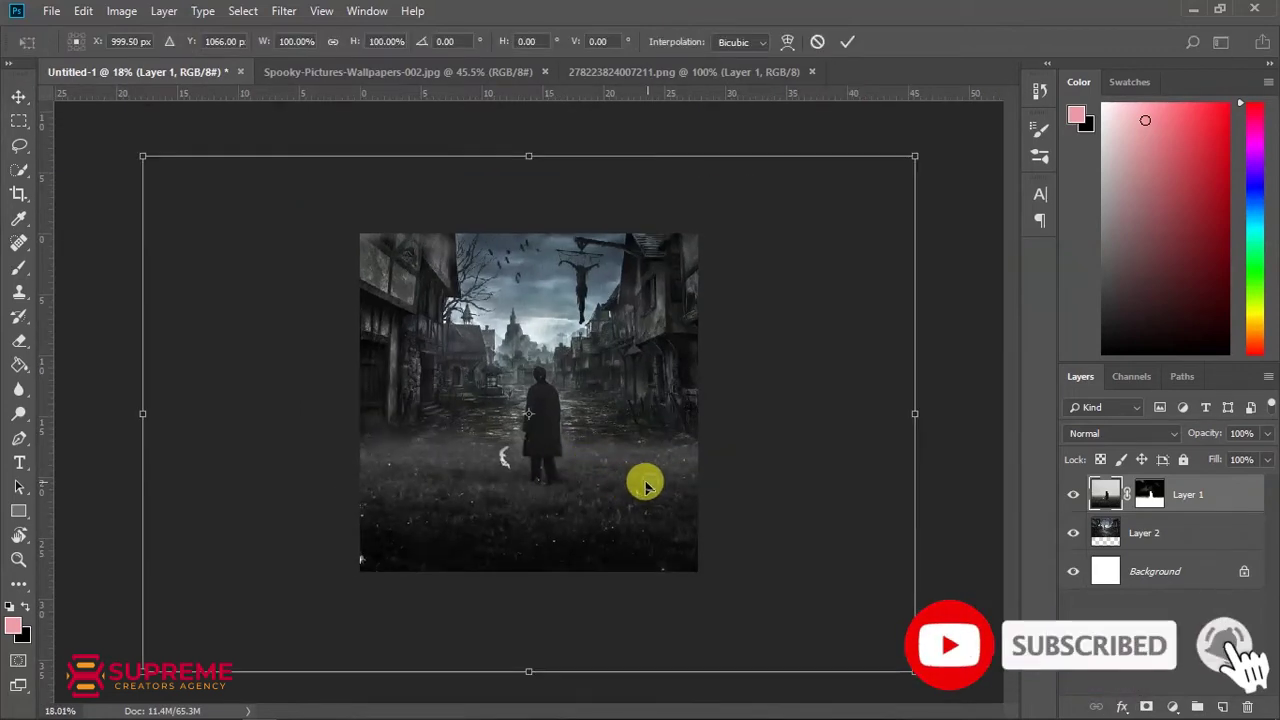
left_click_drag(645, 487, 635, 484)
key("Return")
- Paint white at 6% opacity on the mask to softly reveal buildings and sky
left_click(1150, 494)
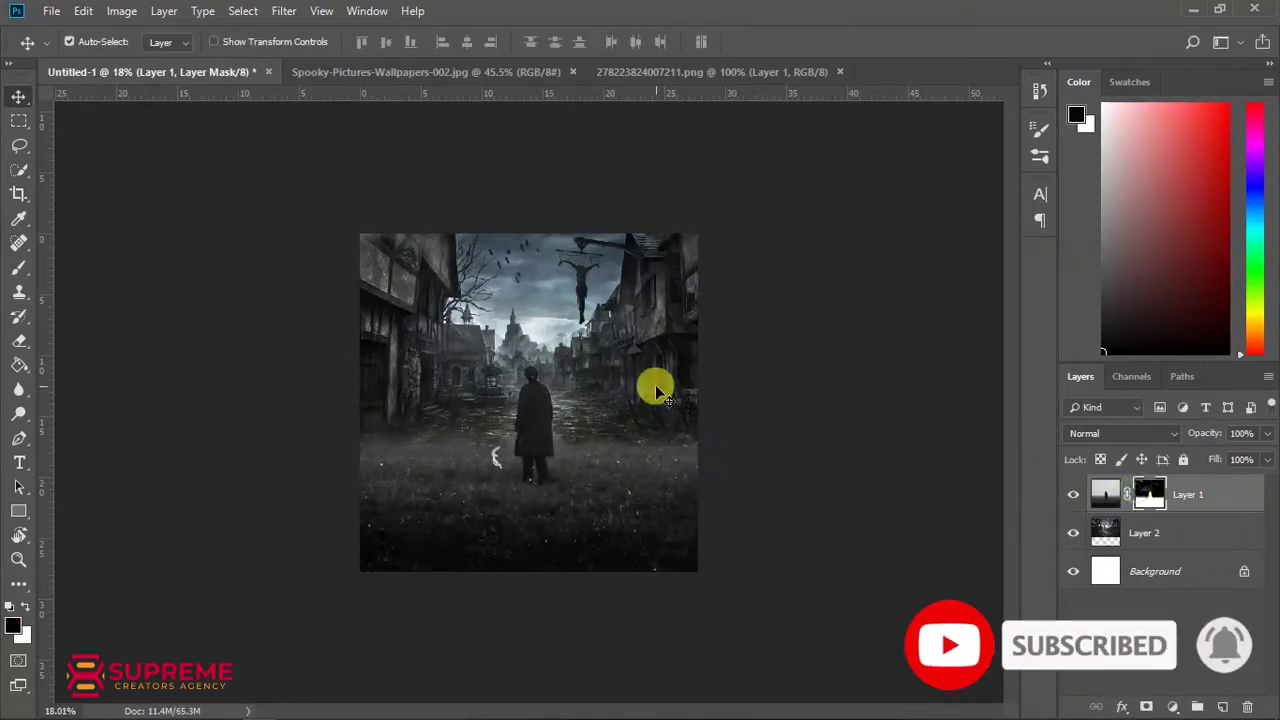
scroll(660, 392, "up", 2)
key("b")
left_click_drag(393, 42, 380, 67)
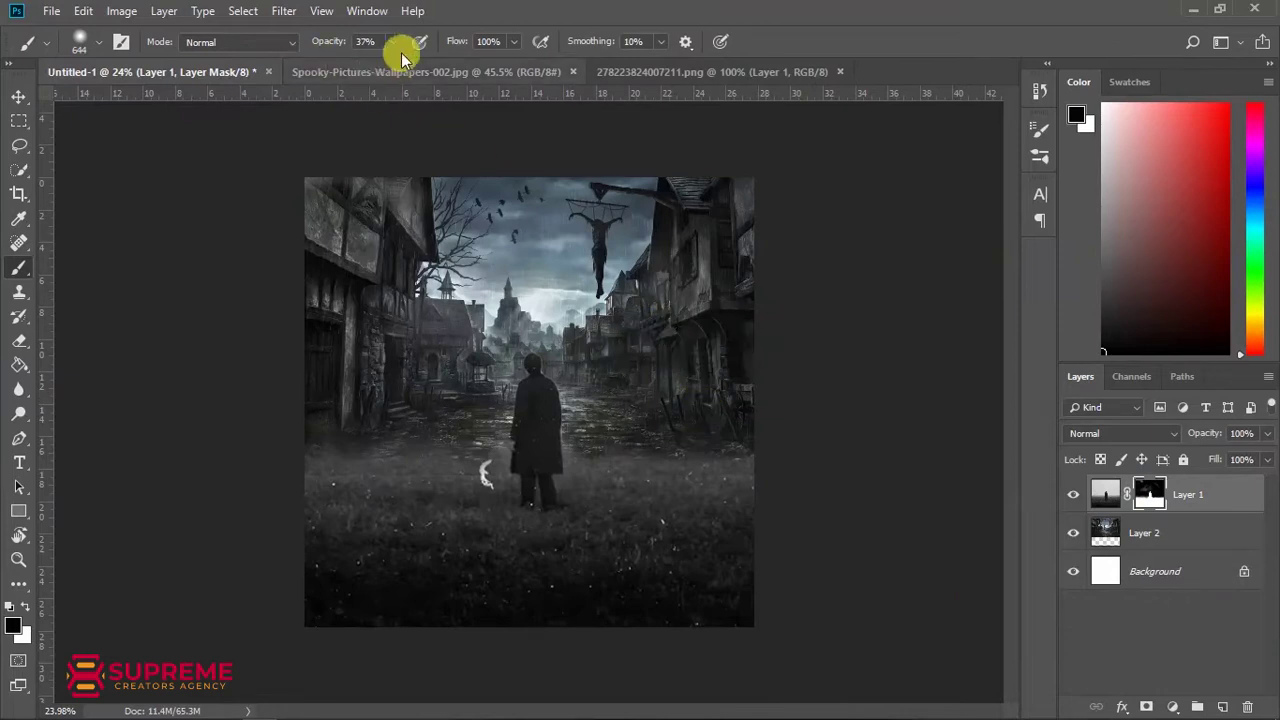
key("x")
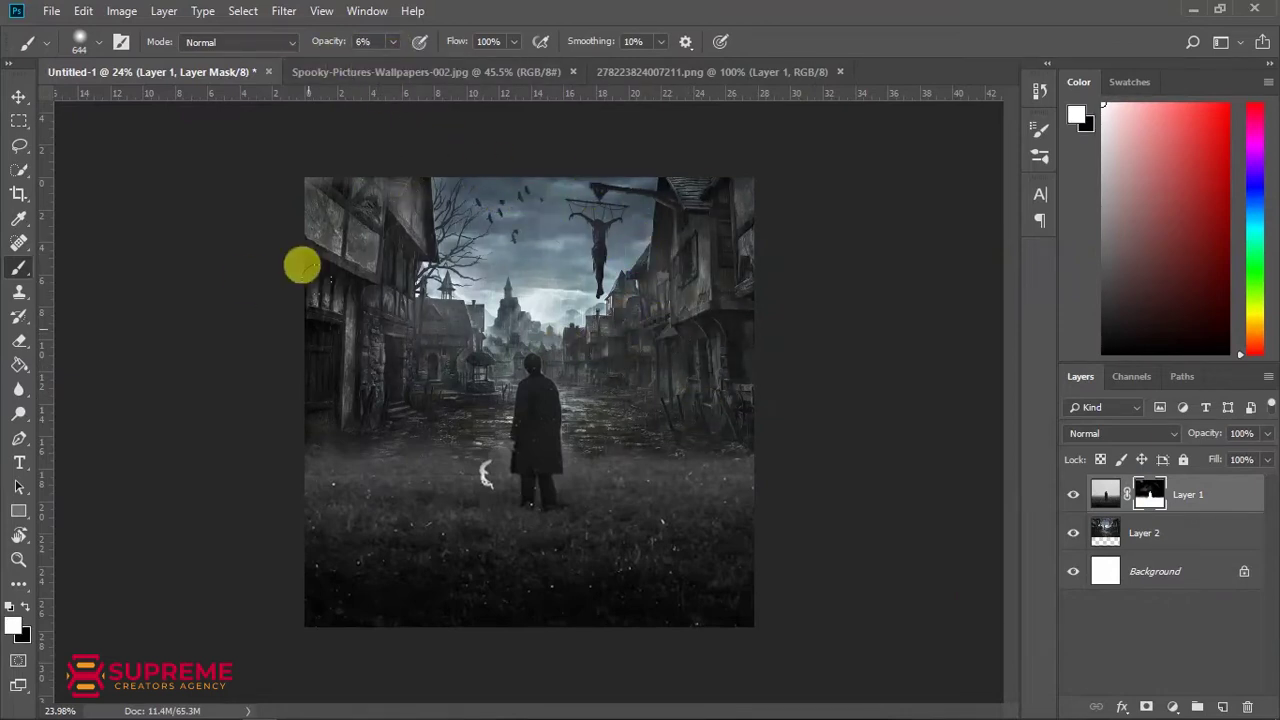
mouse_move(272, 340)
left_mouse_down()
mouse_move(226, 289)
mouse_move(517, 157)
mouse_move(703, 143)
mouse_move(563, 363)
mouse_move(590, 158)
left_mouse_up()
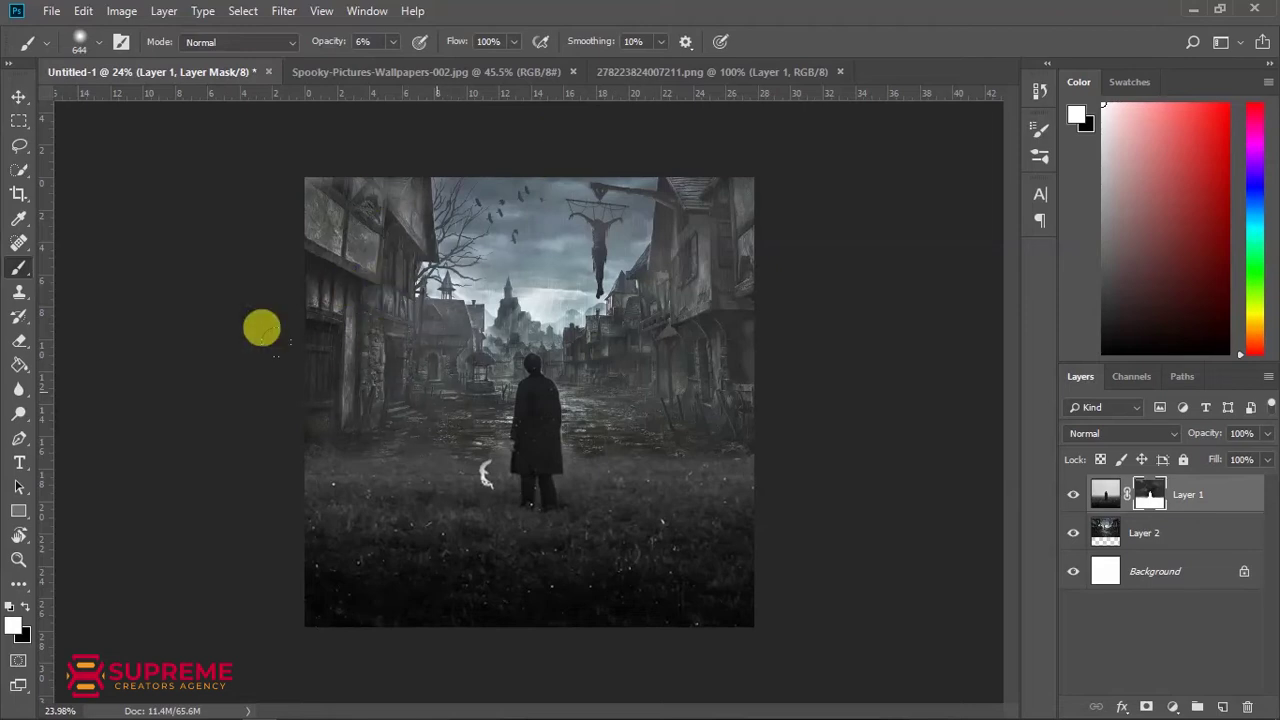
key("ctrl+0")
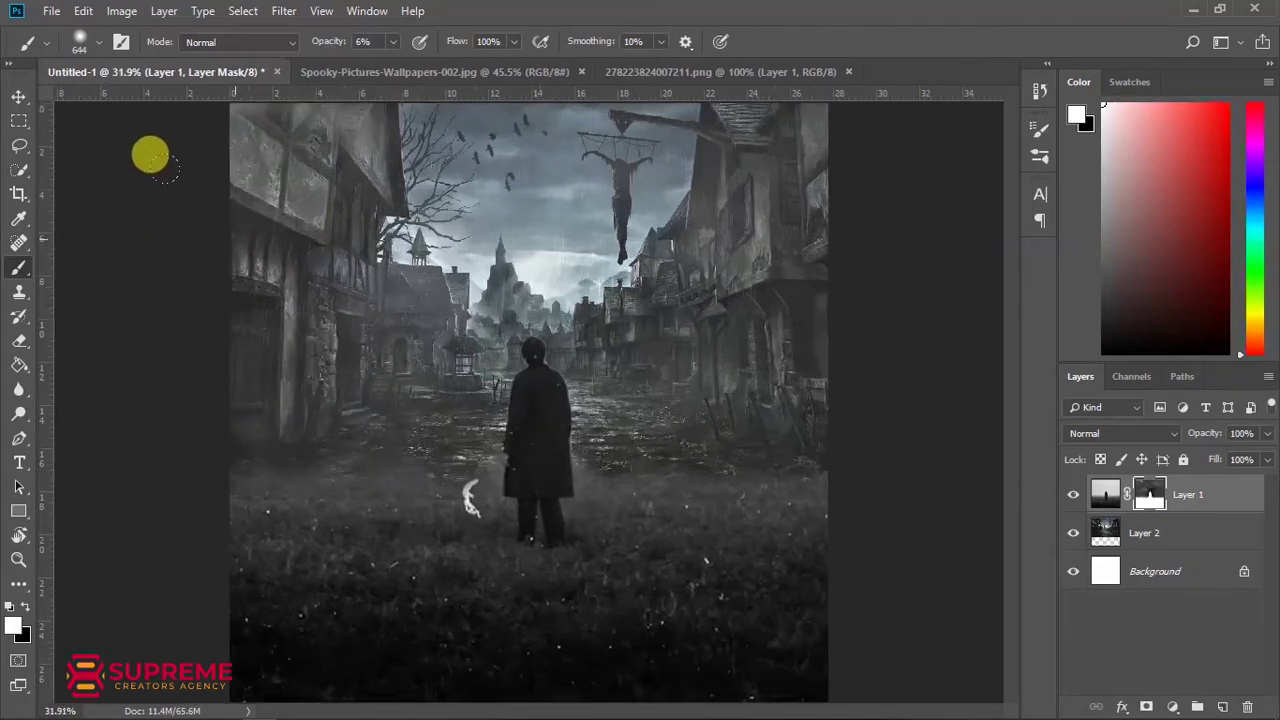
left_click(18, 96)
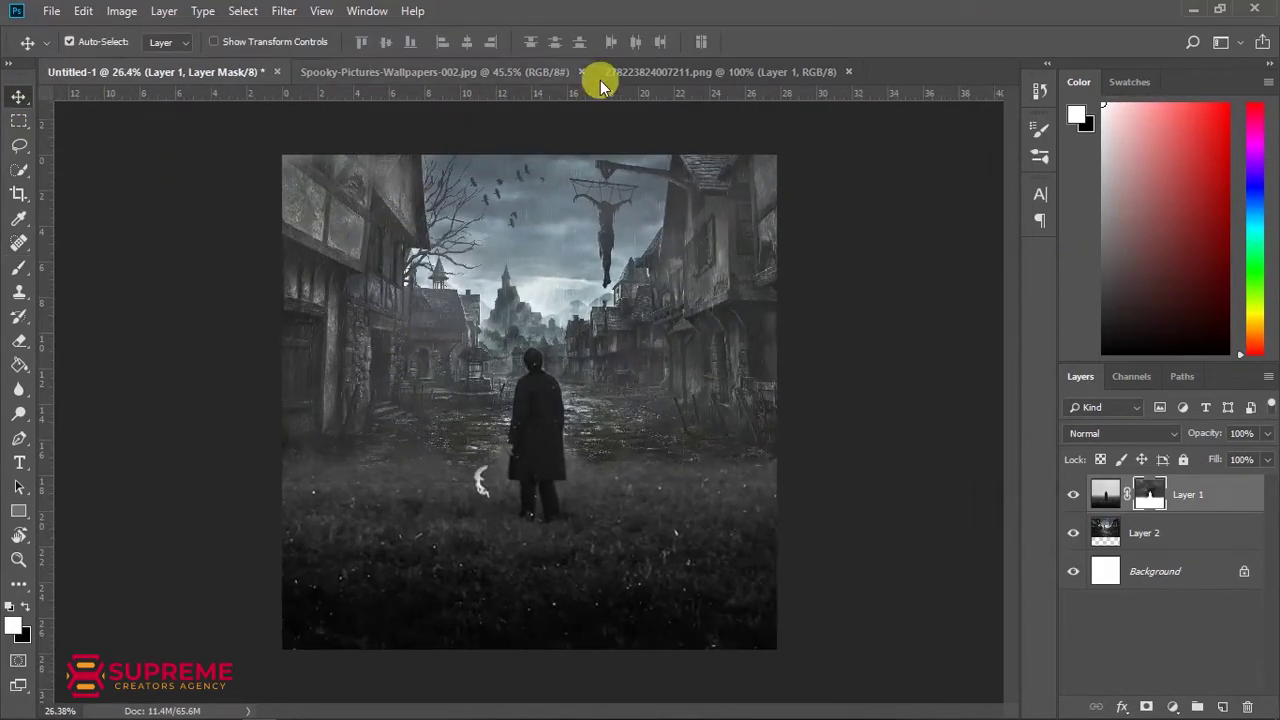
- Bring the ghost PNG into Untitled-1 and scale it up over the street
left_click(600, 76)
mouse_move(543, 251)
left_mouse_down()
mouse_move(206, 71)
mouse_move(510, 272)
left_mouse_up()
key("ctrl+t")
left_click_drag(572, 320, 655, 388)
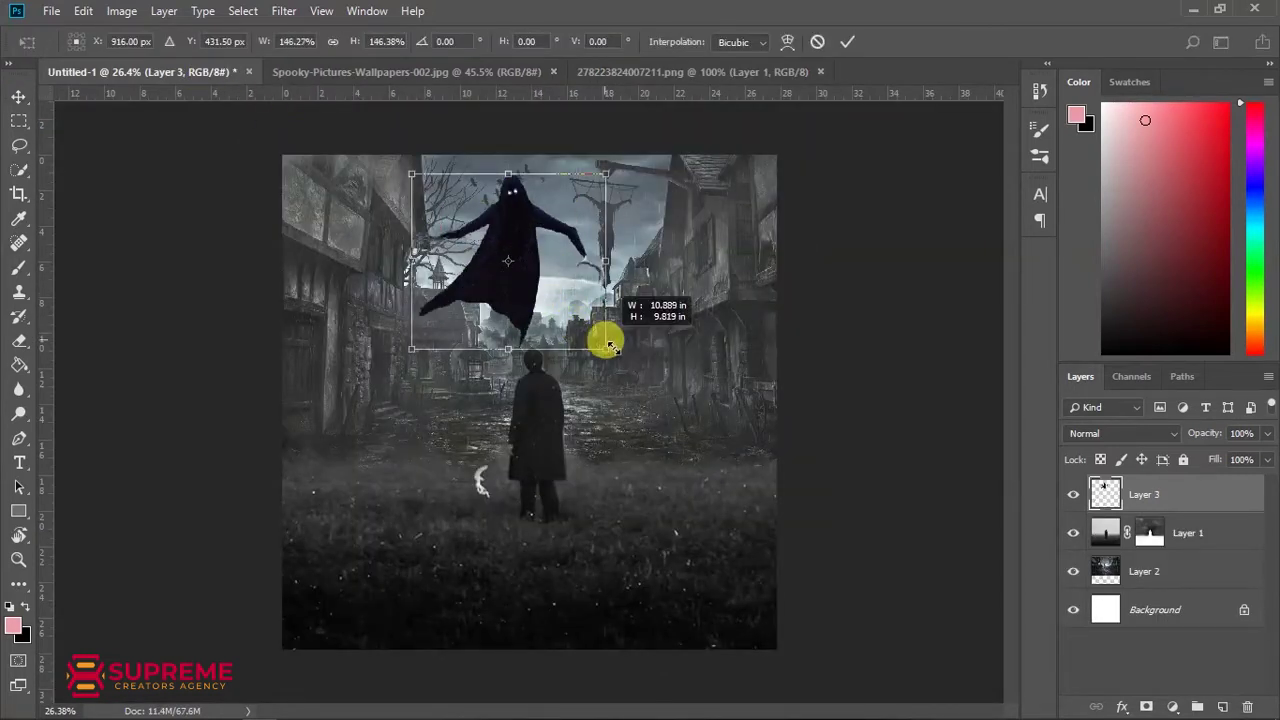
left_click_drag(543, 296, 563, 340)
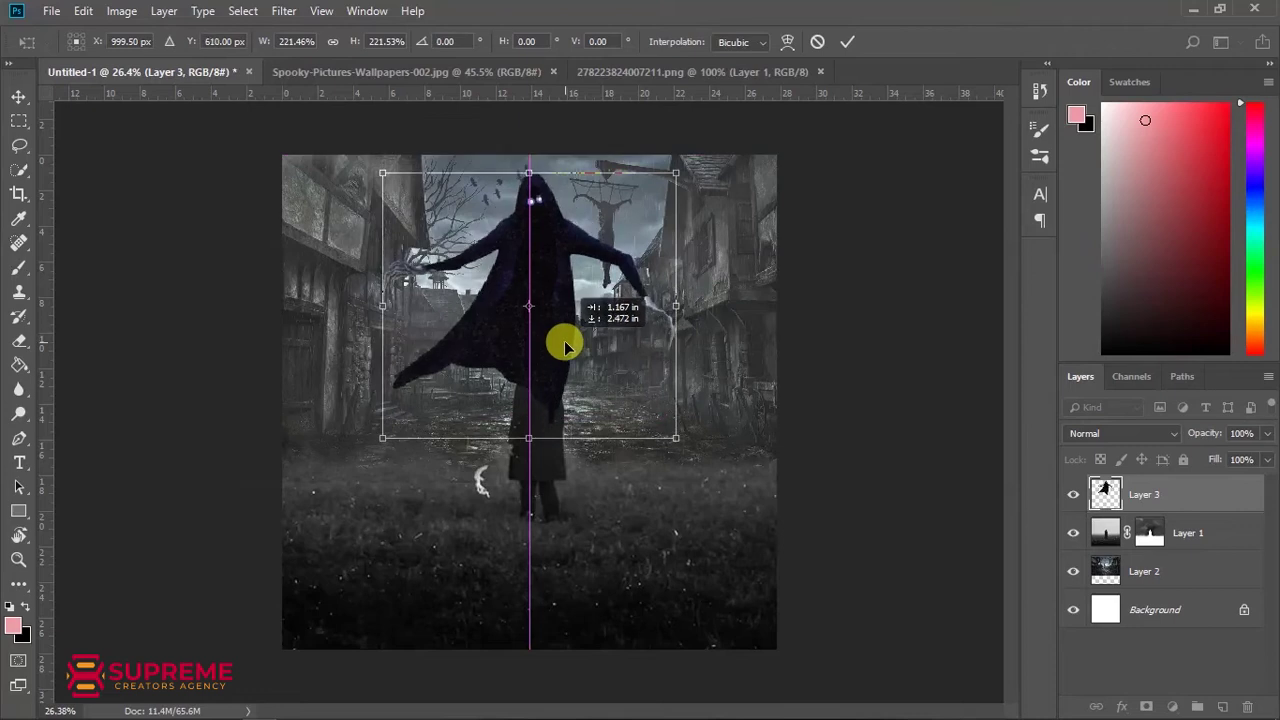
left_click_drag(677, 163, 681, 170)
key("Return")
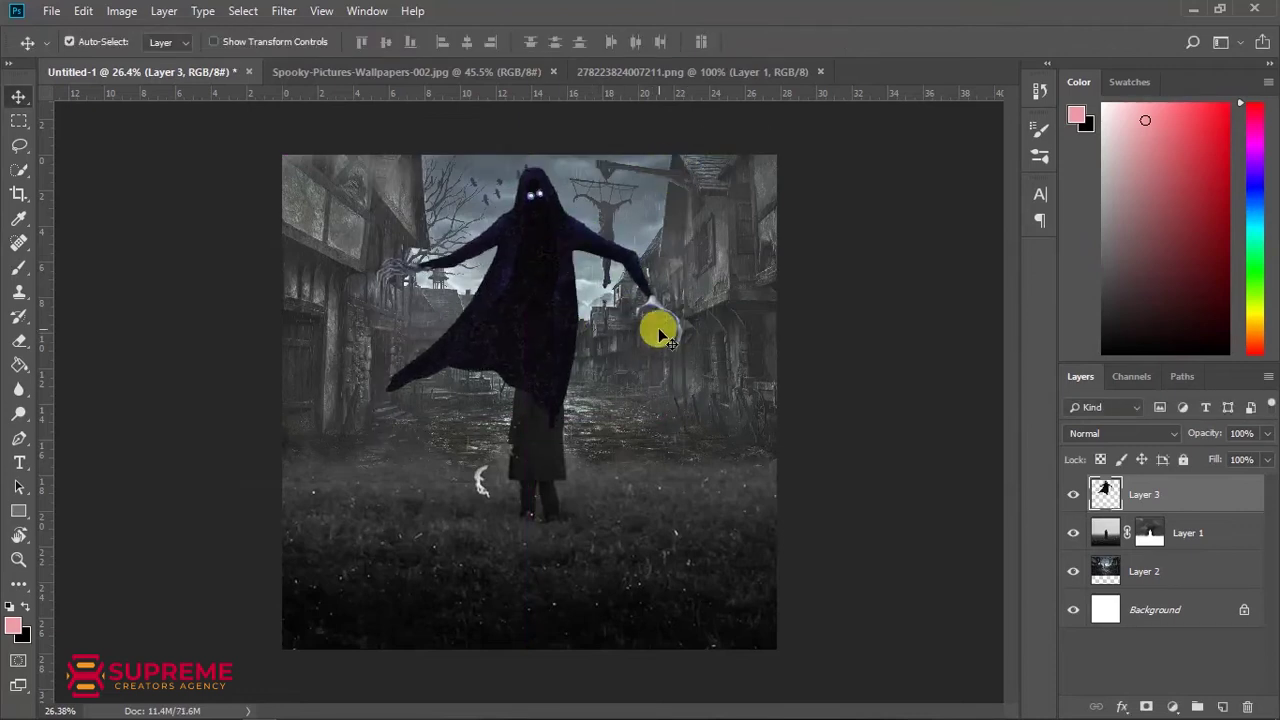
- Move Layer 3 below Layer 1, then enlarge the ghost slightly, shift it right and tilt it
left_click_drag(565, 296, 542, 272)
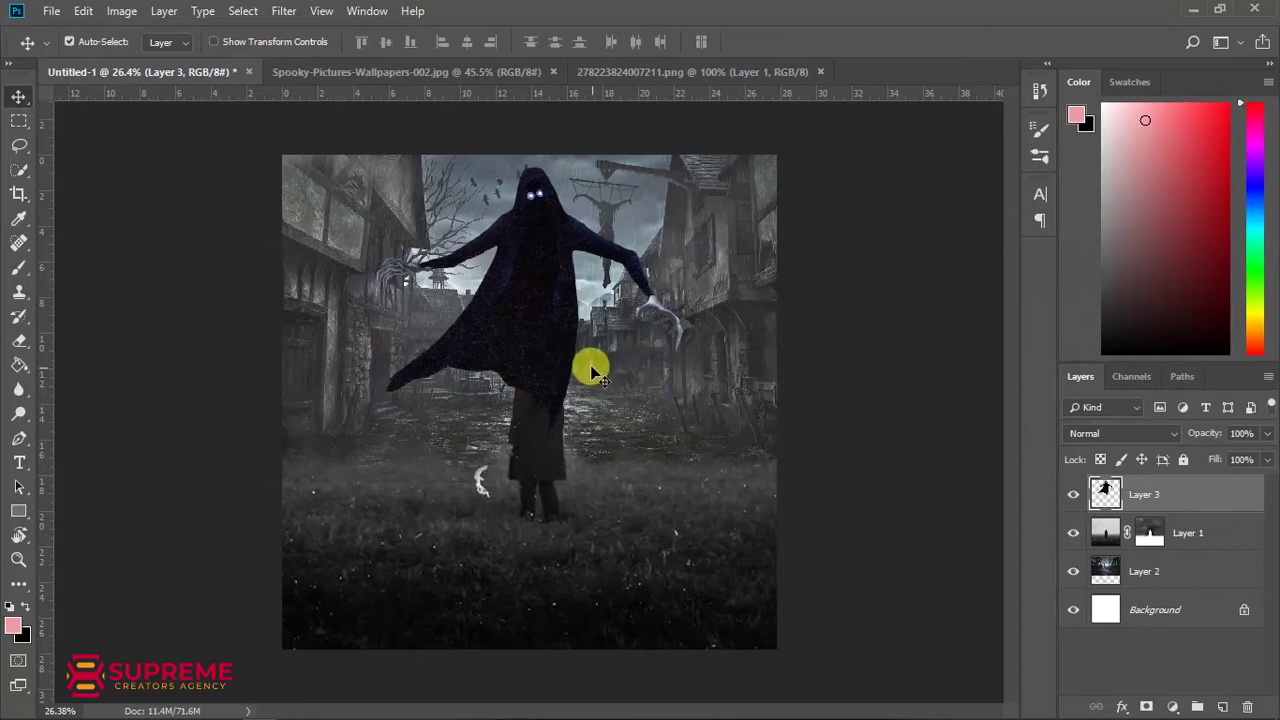
left_click_drag(1138, 517, 1140, 535)
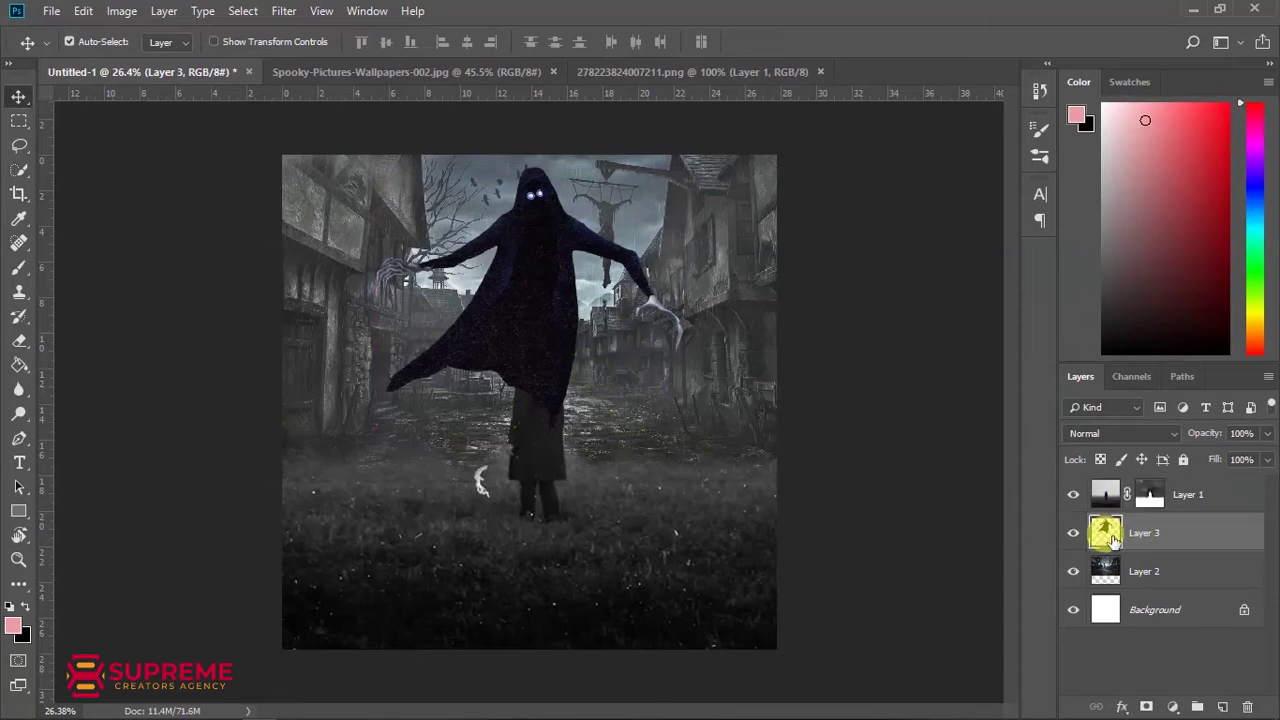
left_click_drag(532, 288, 532, 265)
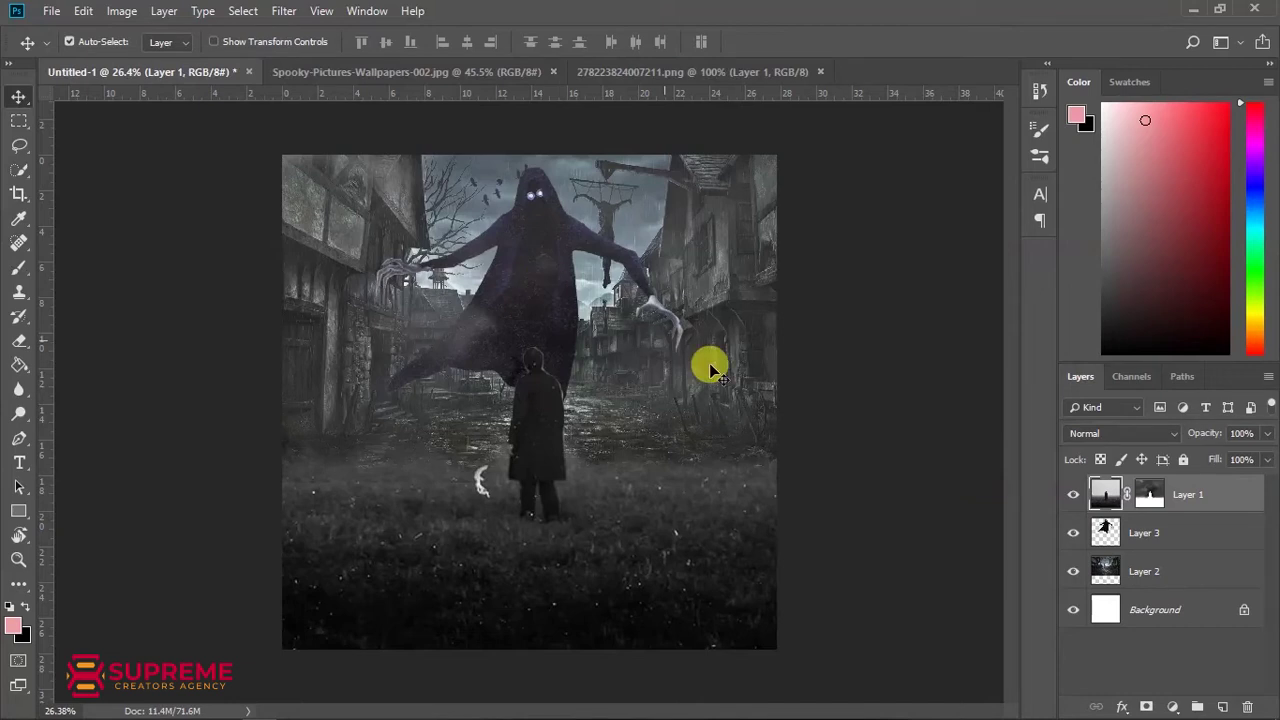
left_click(1110, 533)
key("ctrl+t")
left_click_drag(686, 162, 694, 158)
left_click_drag(540, 275, 583, 275)
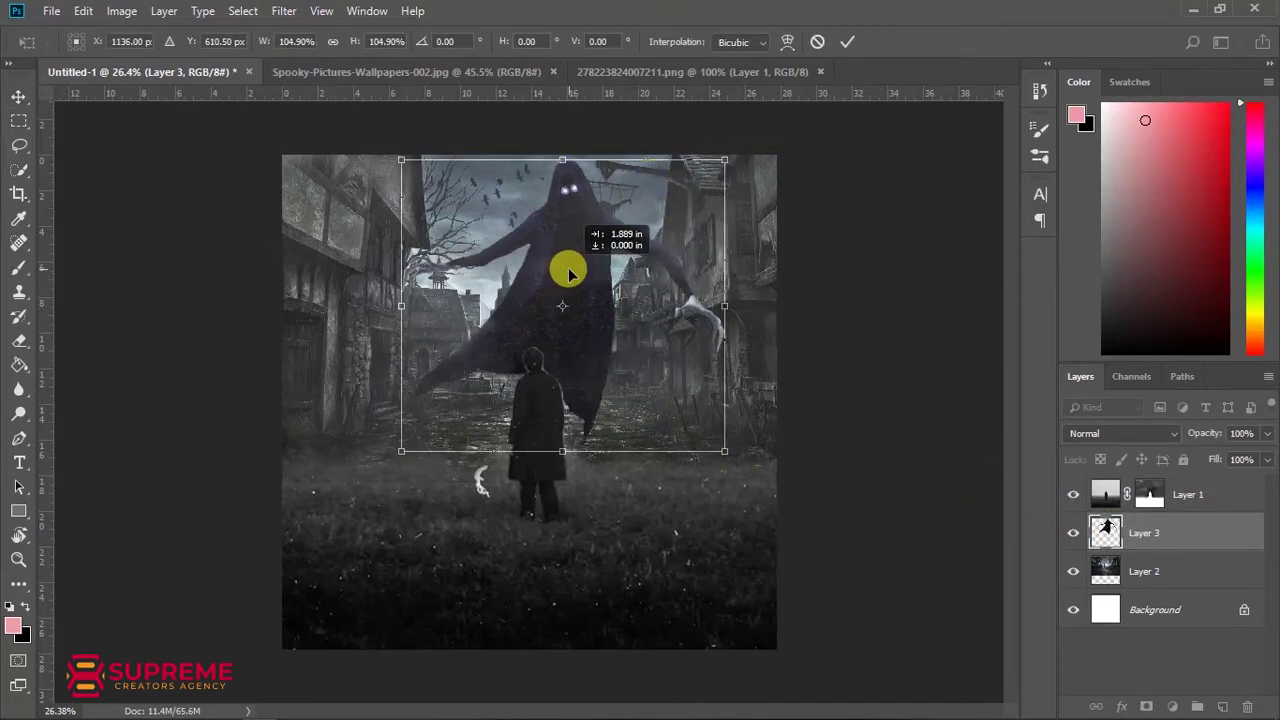
left_click_drag(737, 452, 749, 457)
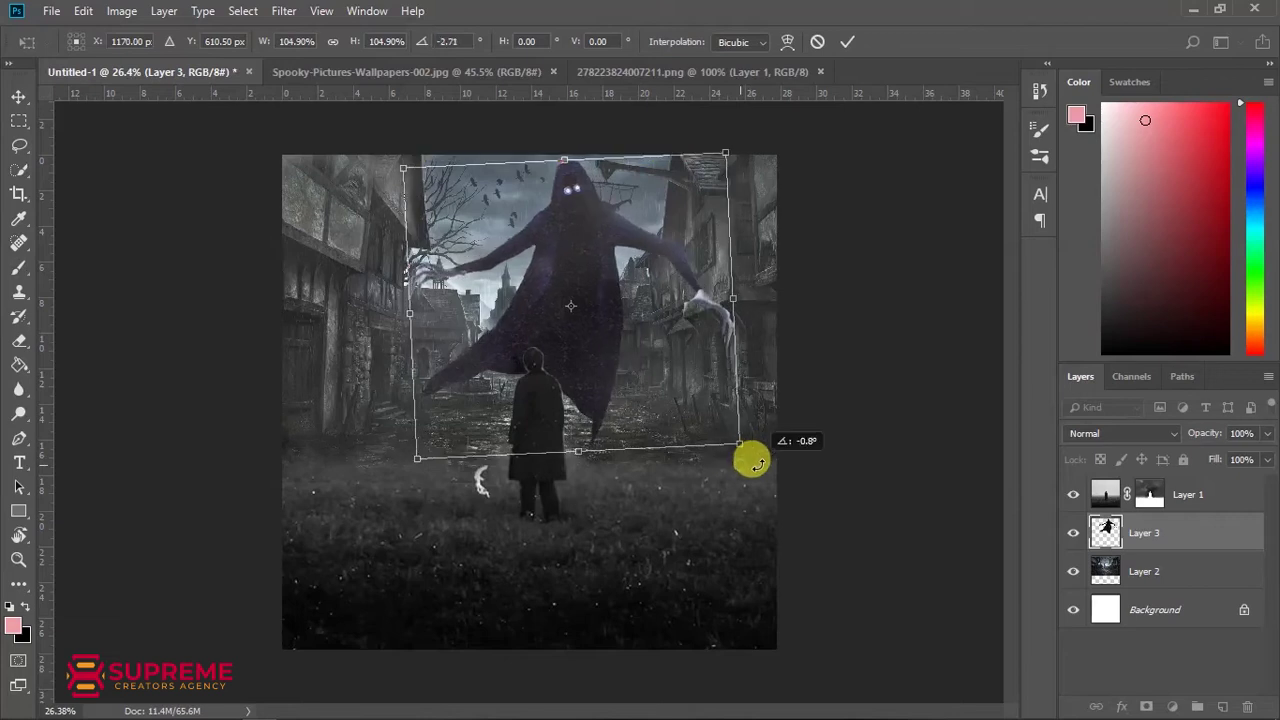
left_click_drag(541, 340, 556, 340)
key("Return")
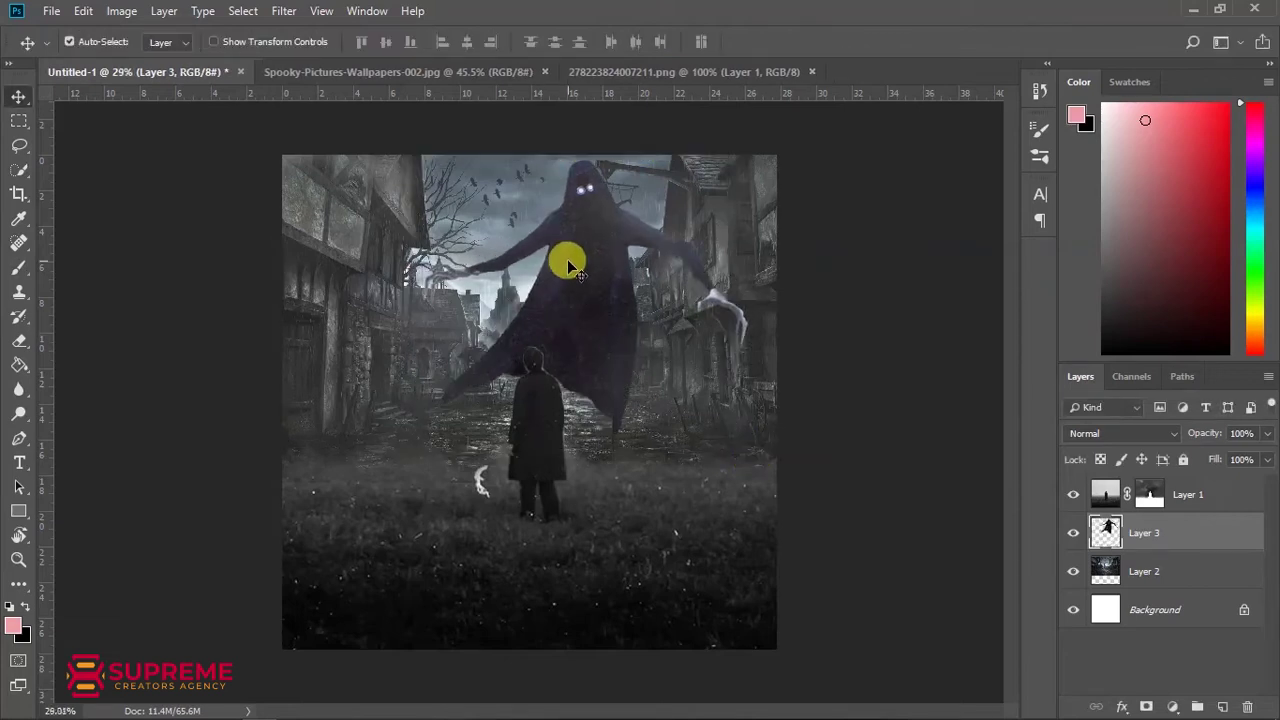
scroll(569, 260, "up", 2)
scroll(786, 280, "up", 2)
scroll(1014, 368, "up", 2)
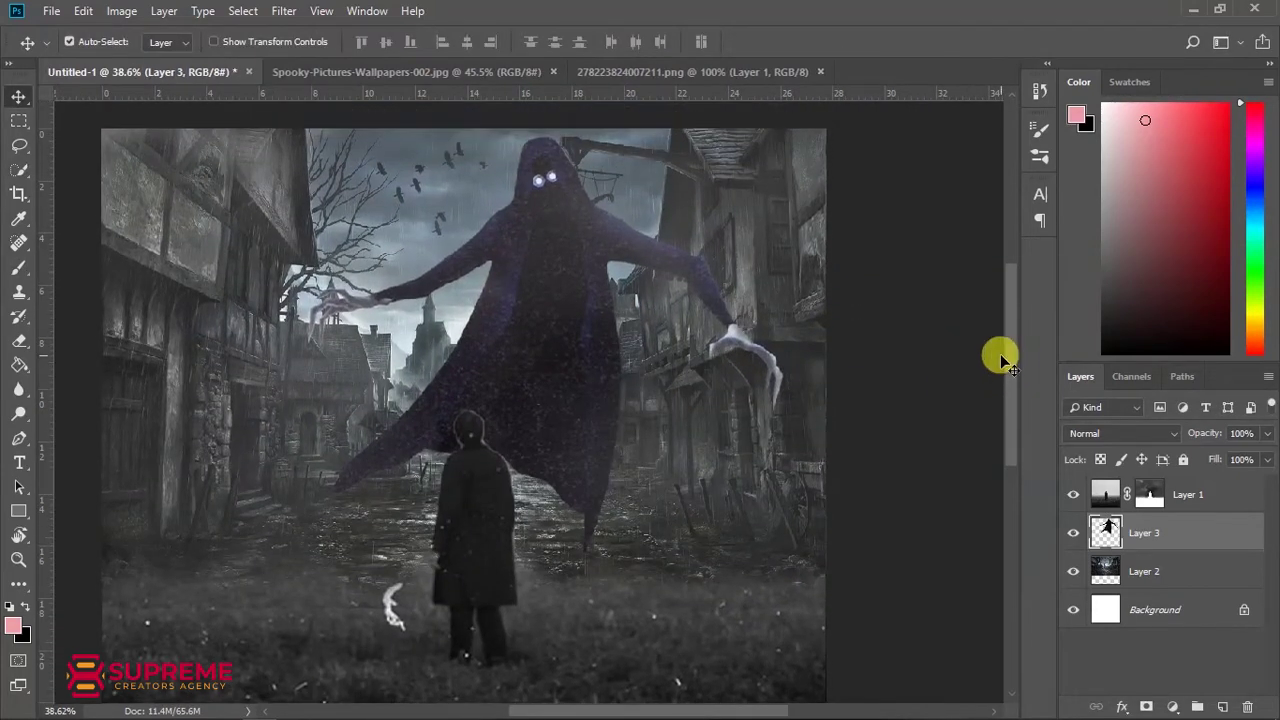
- Convert the ghost to grey with a Black & White adjustment
left_click(121, 11)
mouse_move(150, 61)
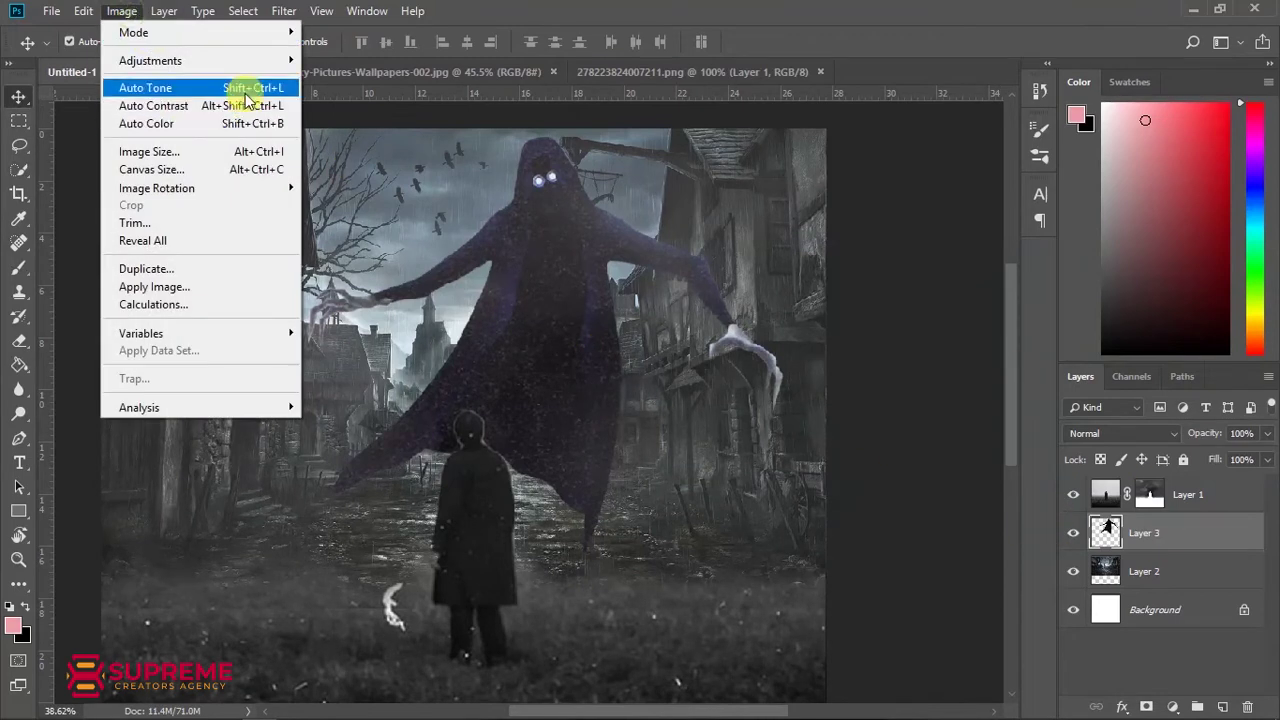
left_click(352, 194)
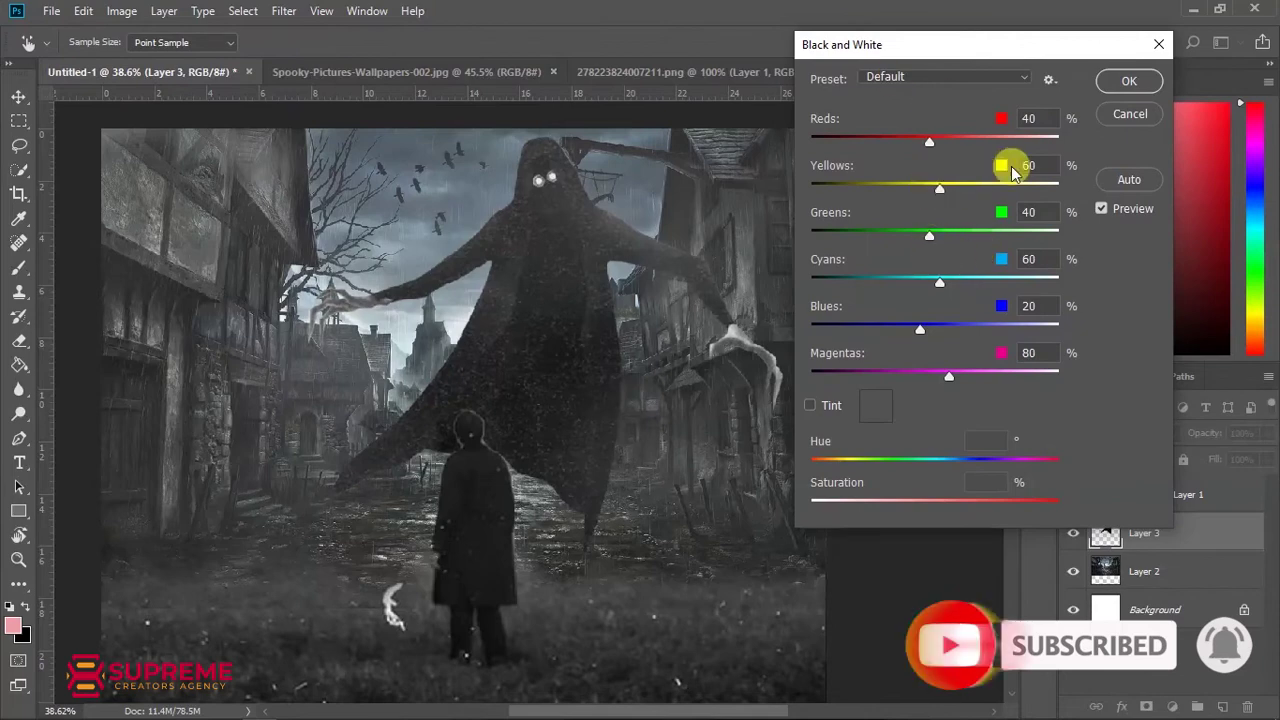
key("Return")
key("ctrl+0")
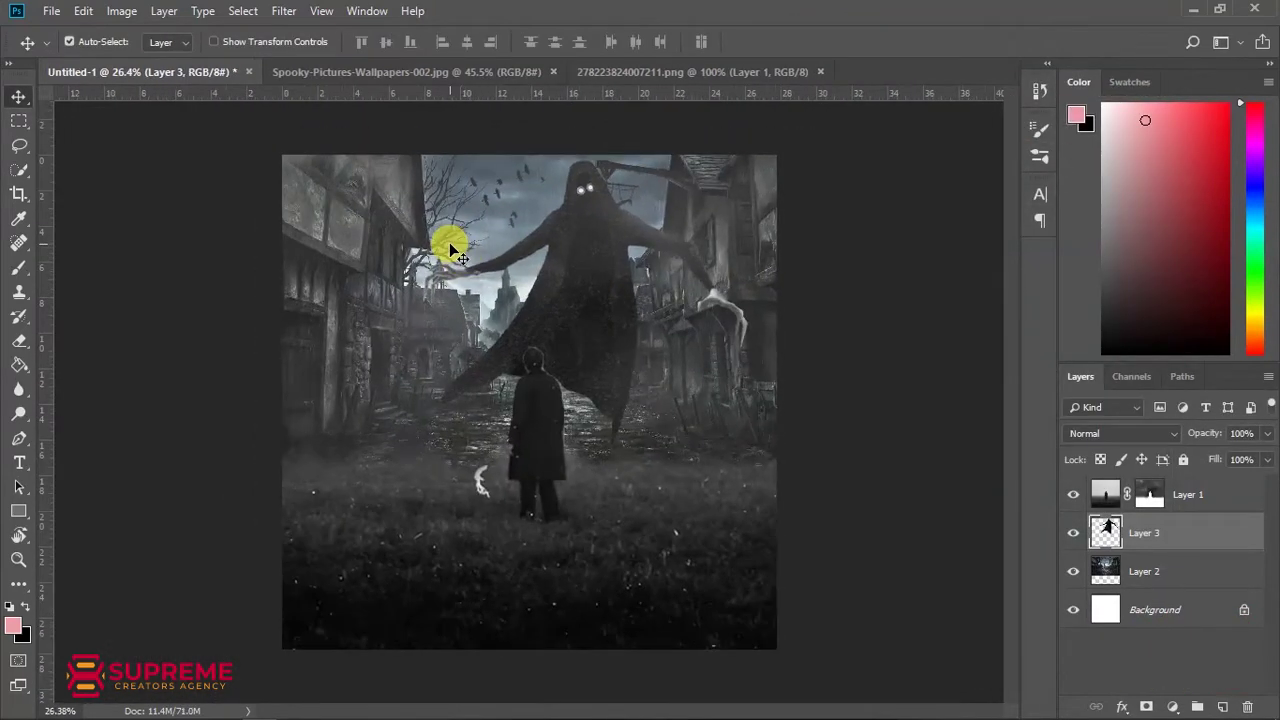
scroll(655, 190, "up", 3)
scroll(650, 196, "up", 2)
scroll(650, 196, "down", 3)
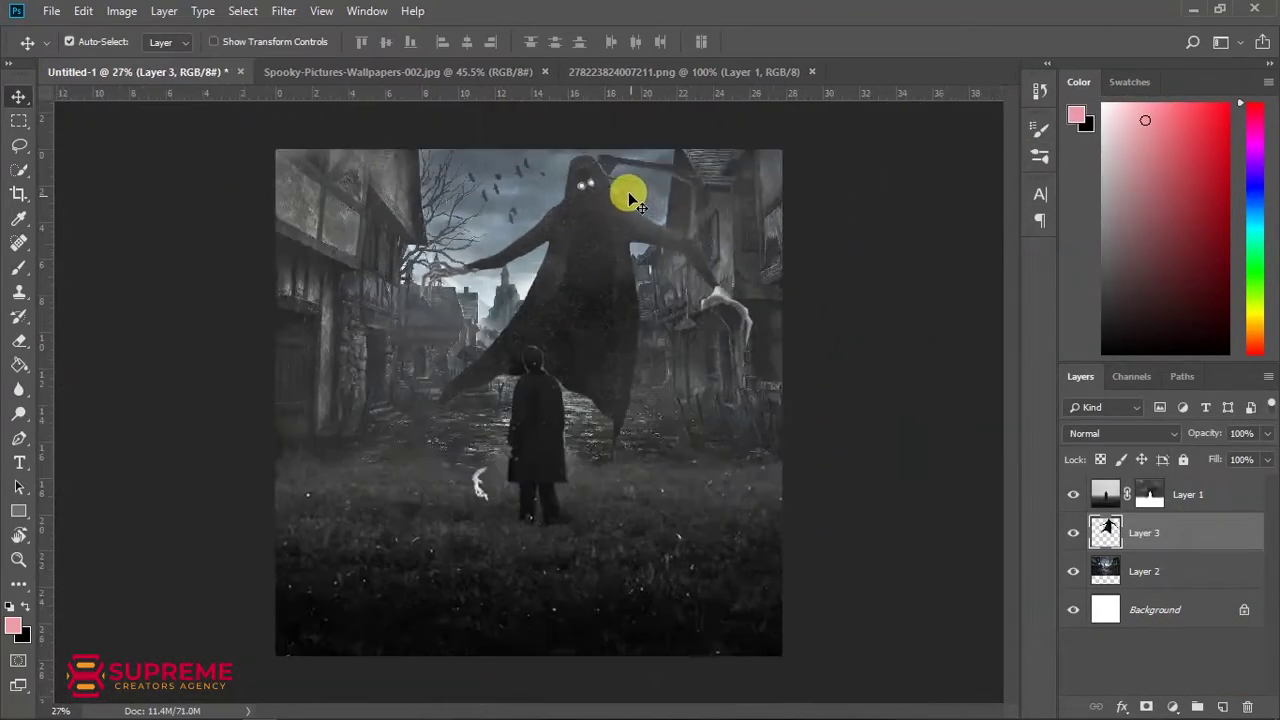
scroll(617, 200, "up", 1)
- Reposition the ghost with Free Transform, then hide Layer 3
left_click_drag(592, 230, 586, 229)
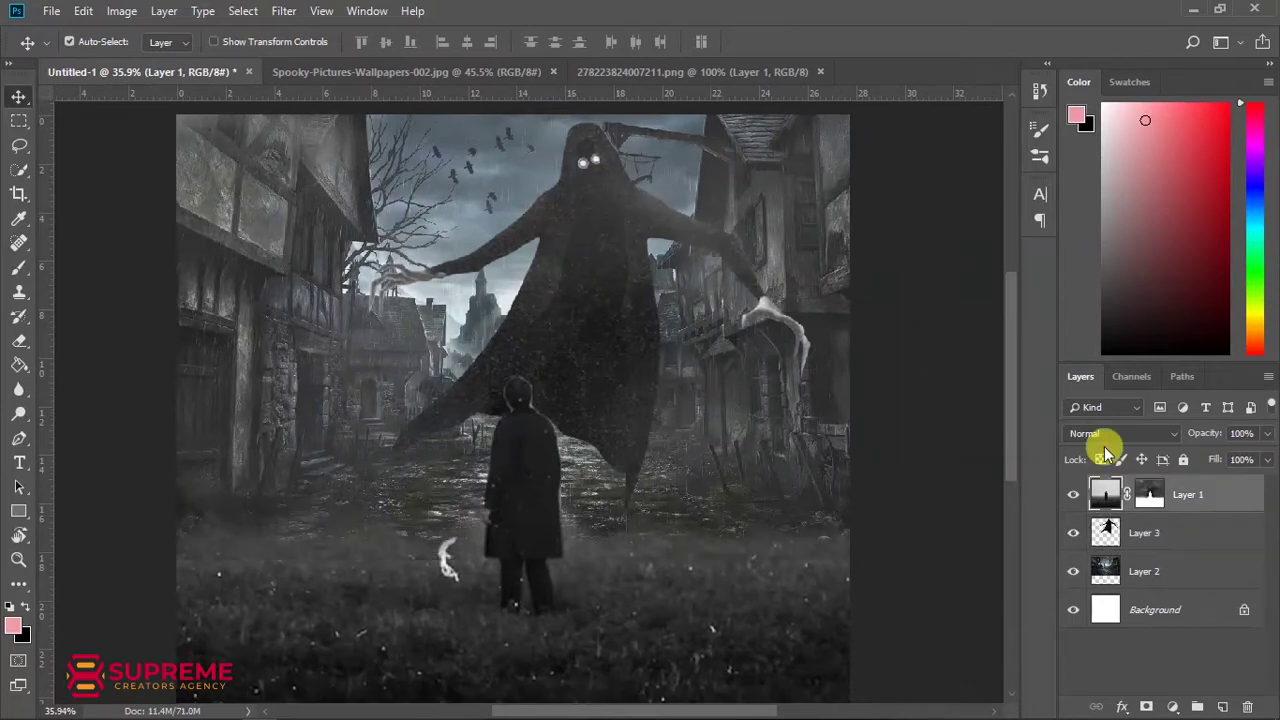
key("ctrl+t")
mouse_move(644, 303)
left_mouse_down()
mouse_move(597, 257)
mouse_move(555, 271)
left_mouse_up()
key("Return")
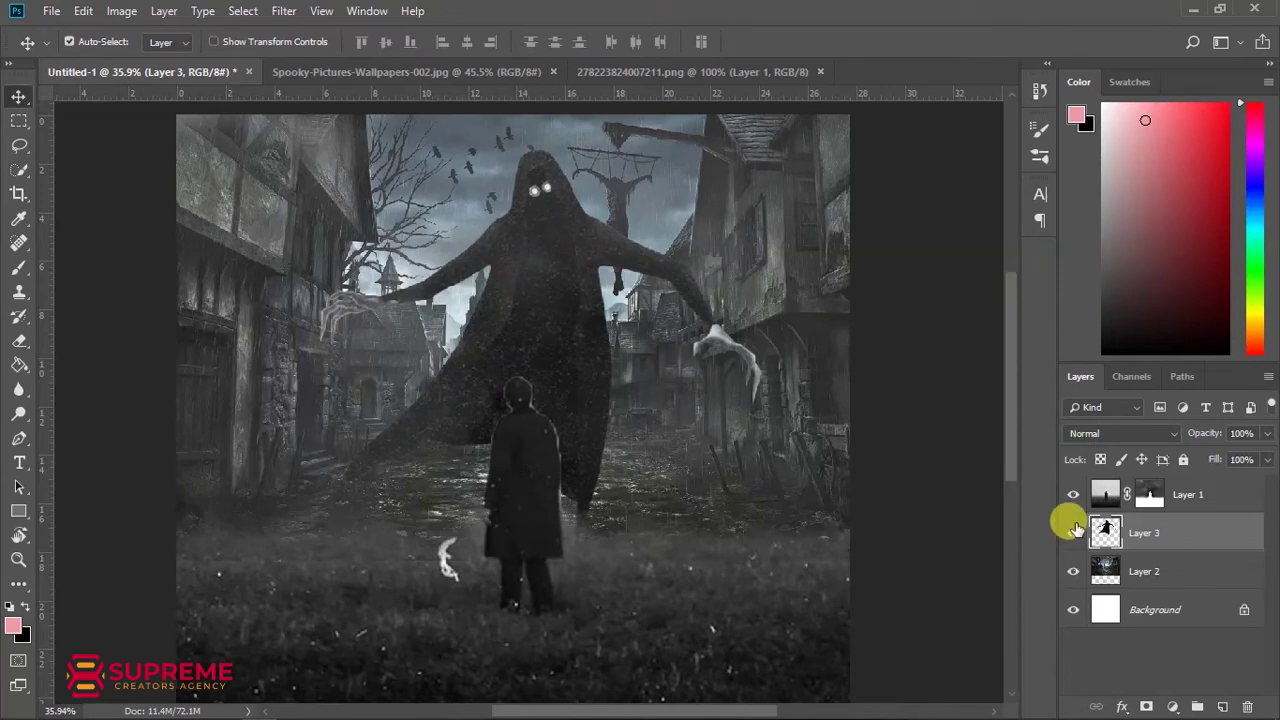
left_click(1073, 532)
scroll(594, 180, "up", 2)
scroll(610, 190, "down", 2)
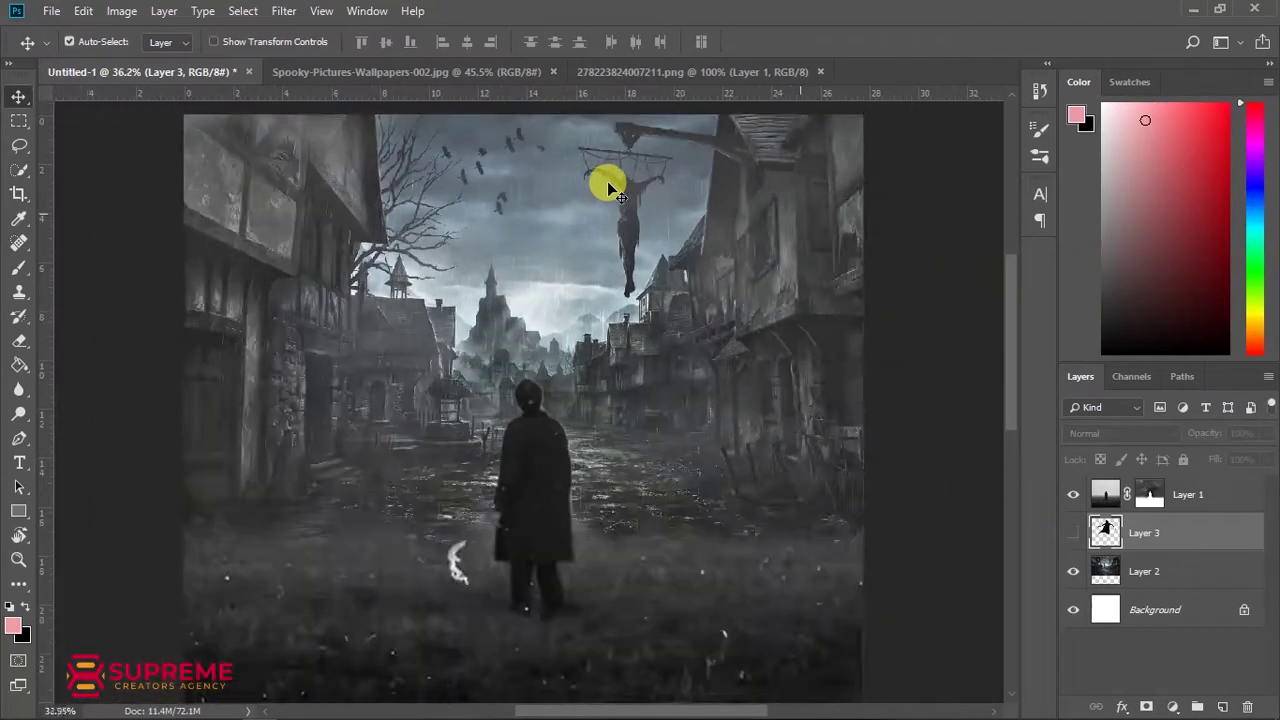
scroll(612, 192, "down", 2)
scroll(514, 177, "down", 1)
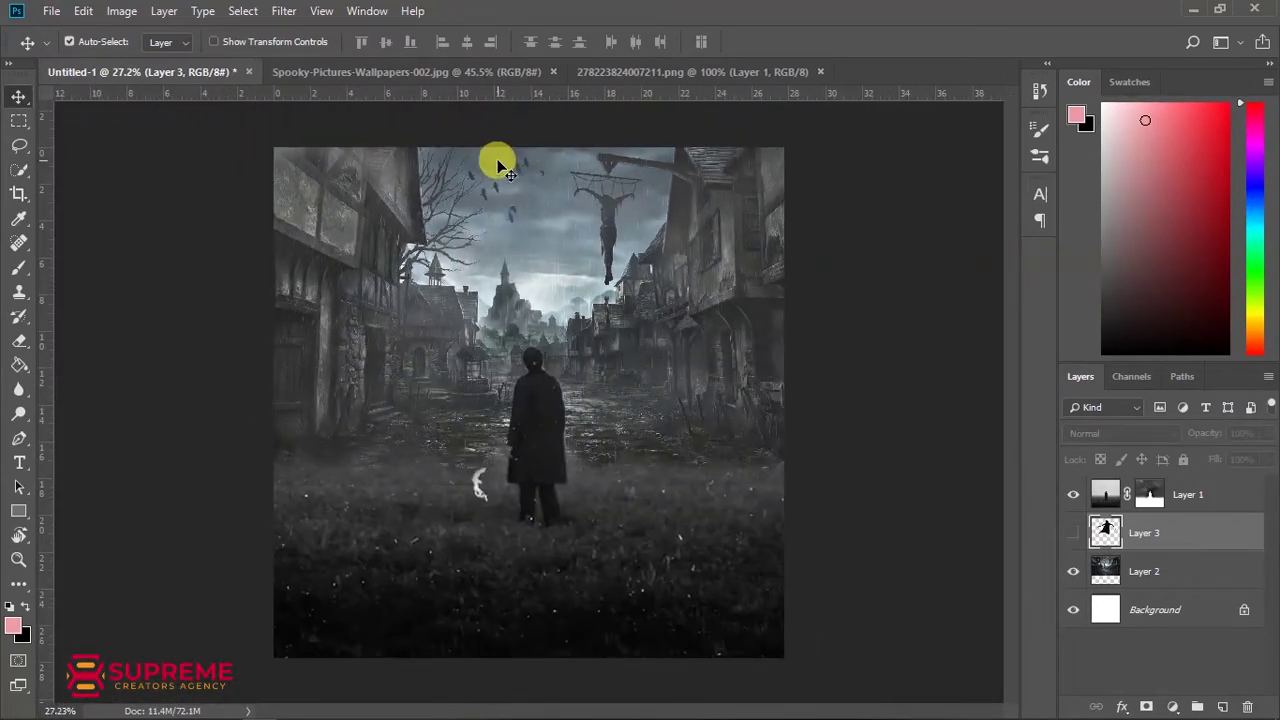
- Show Layer 3 again and shrink the ghost to about 58%, moving it up and left
left_click(1073, 533)
key("Delete")
scroll(537, 390, "down", 1)
scroll(537, 390, "up", 1)
key("ctrl+z")
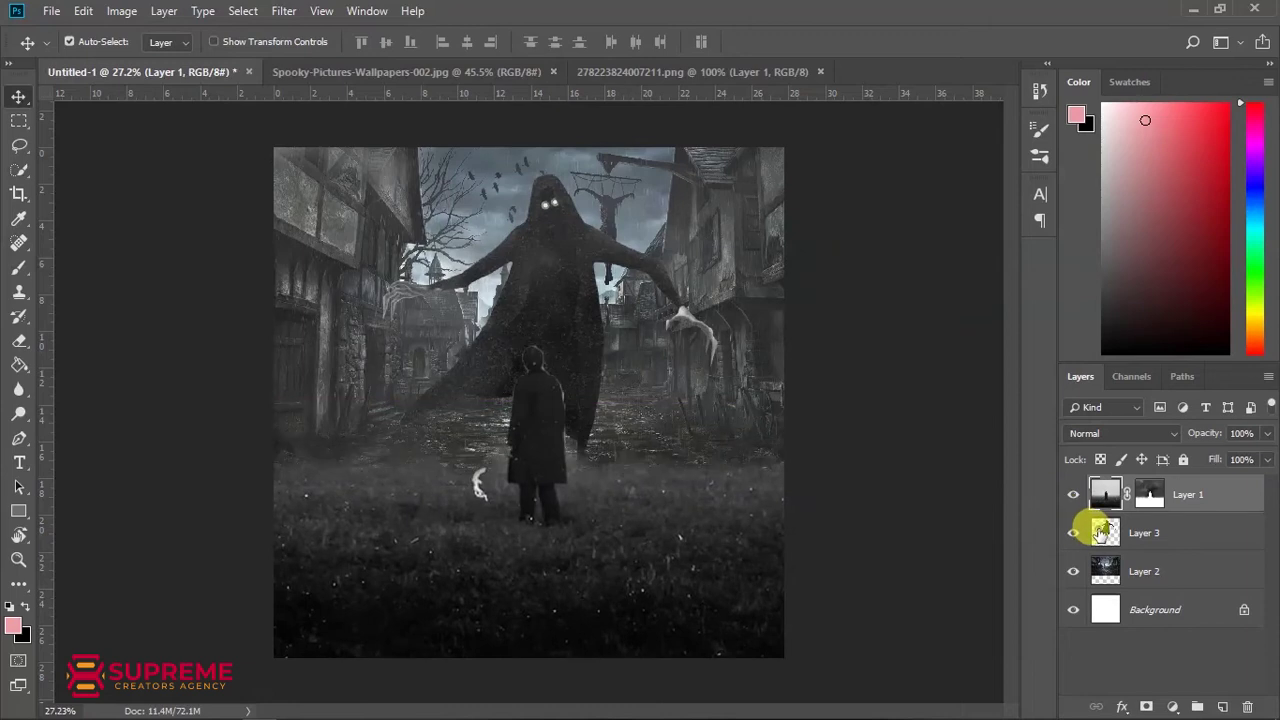
key("ctrl+t")
left_click_drag(714, 471, 612, 380)
left_click_drag(543, 320, 494, 320)
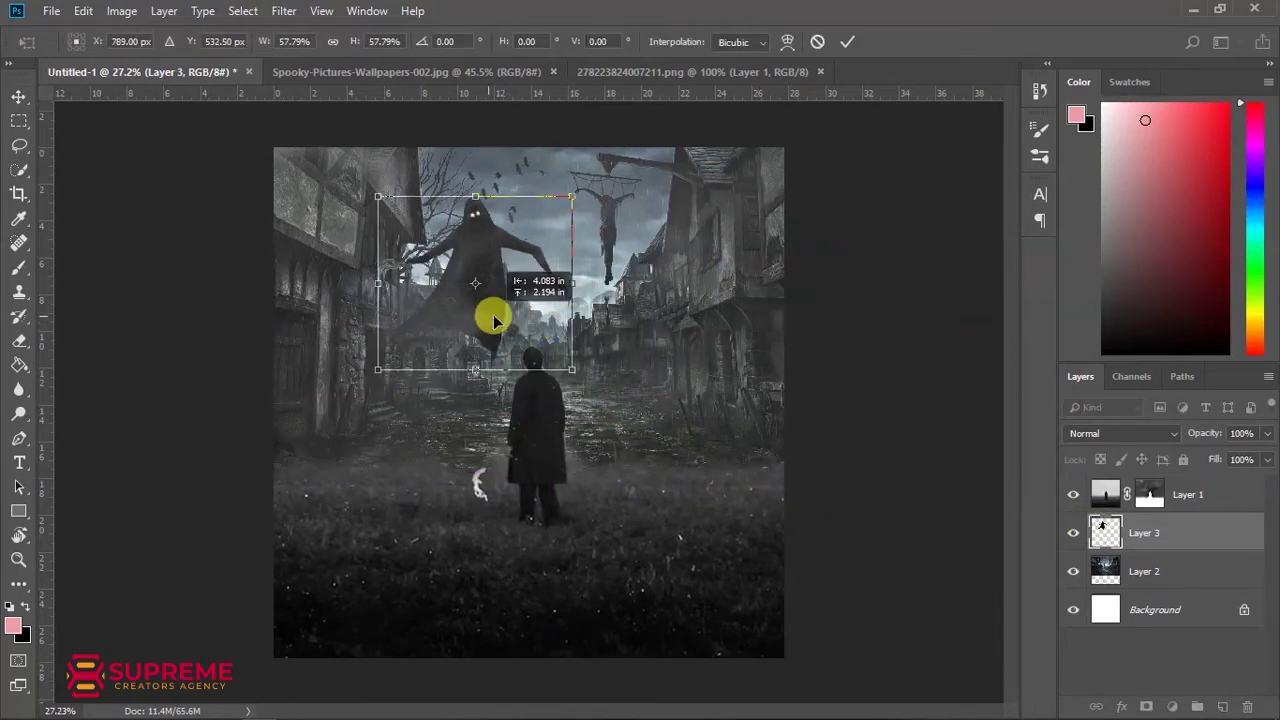
key("Return")
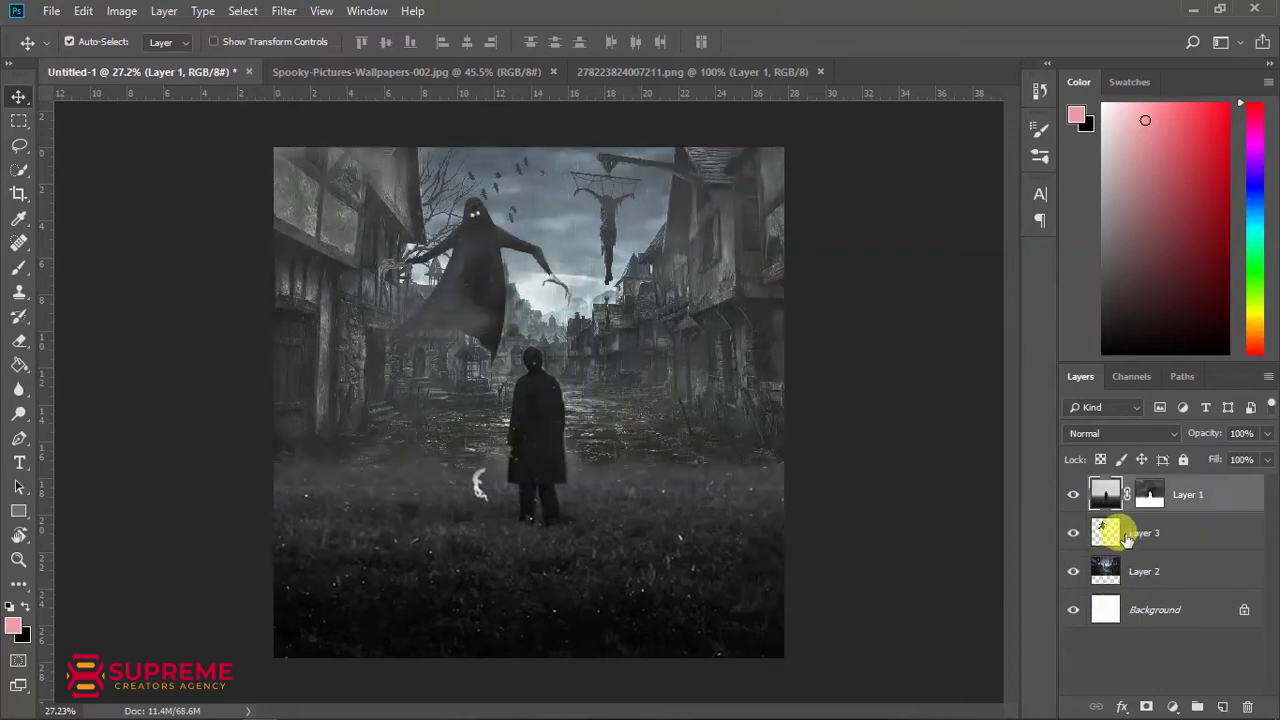
- Duplicate the ghost, flip the copy horizontally beside it, and place the copy below Layer 3
key("ctrl+j")
key("ctrl+t")
mouse_move(471, 329)
left_mouse_down()
mouse_move(543, 323)
mouse_move(506, 323)
left_mouse_up()
right_click(530, 314)
left_click(588, 548)
right_click(509, 330)
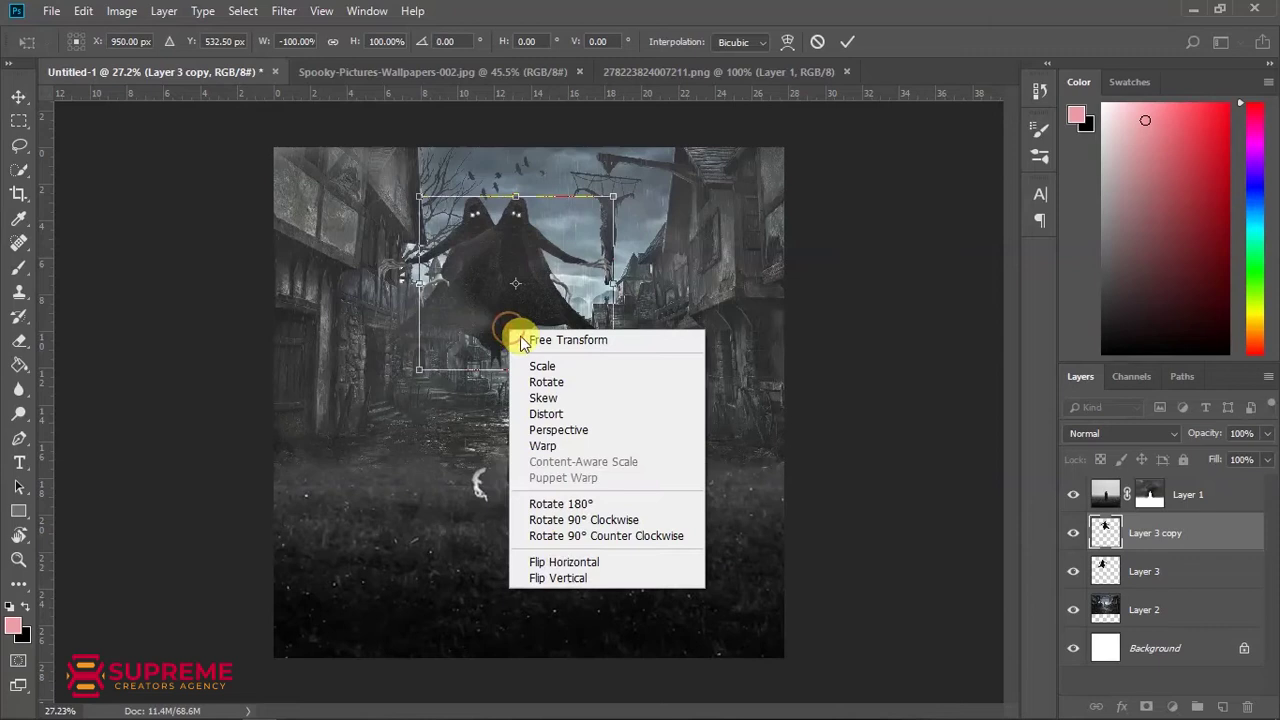
left_click(570, 562)
key("Return")
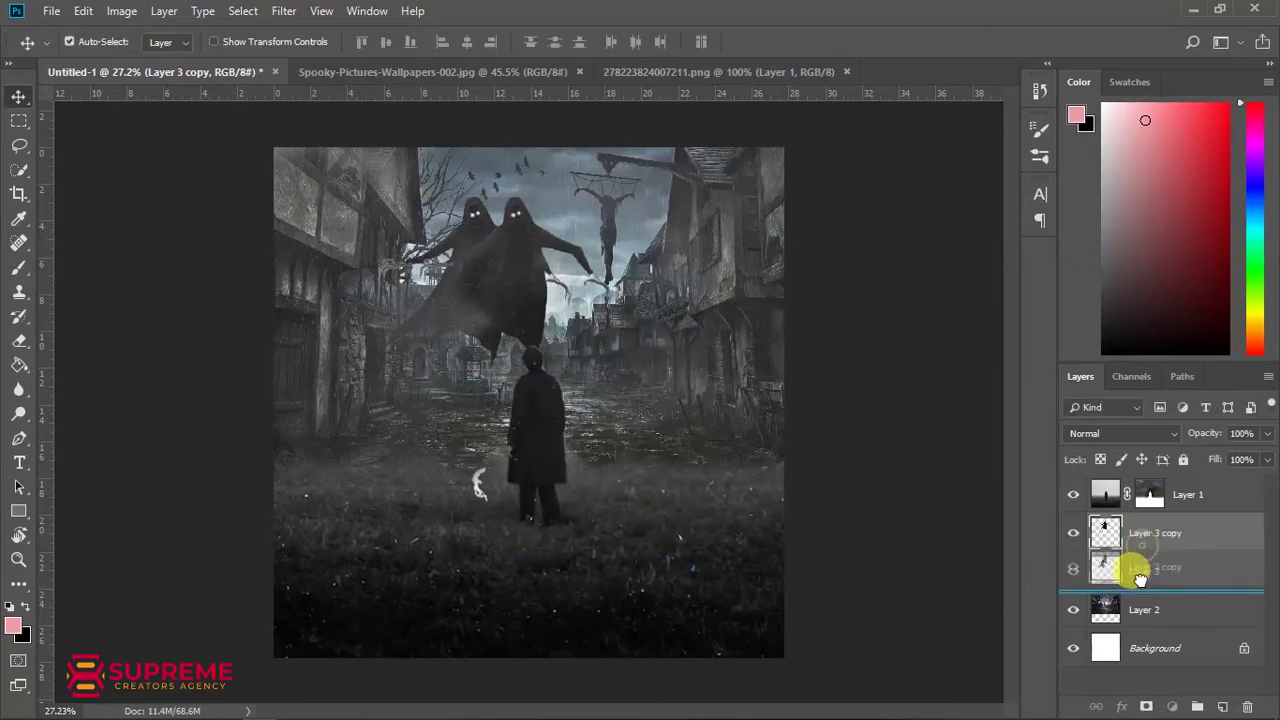
left_click_drag(1134, 533, 1134, 575)
left_click_drag(548, 326, 529, 310)
- Start a Warp transform on the original Layer 3 ghost
left_click(1144, 533)
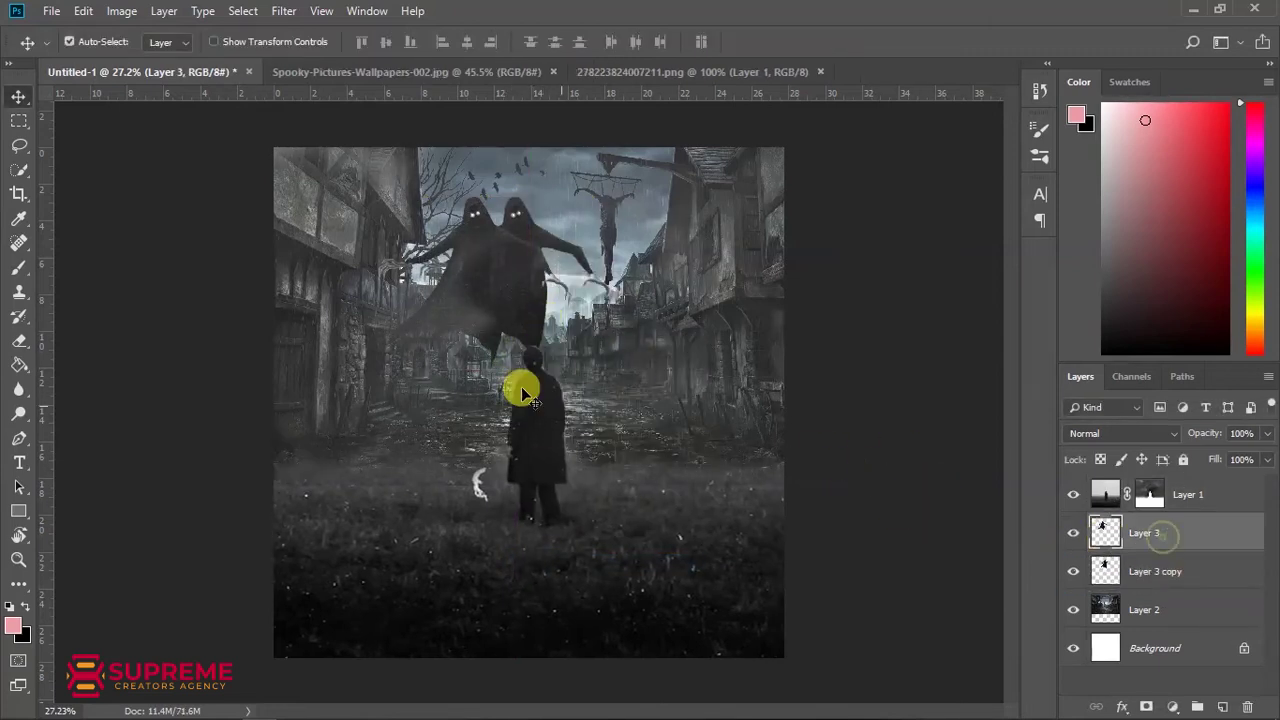
key("ctrl+t")
right_click(509, 305)
left_click(552, 421)
- Bend the ghost's warp mesh, commit it, and move the ghost to the right
left_click_drag(506, 354, 533, 352)
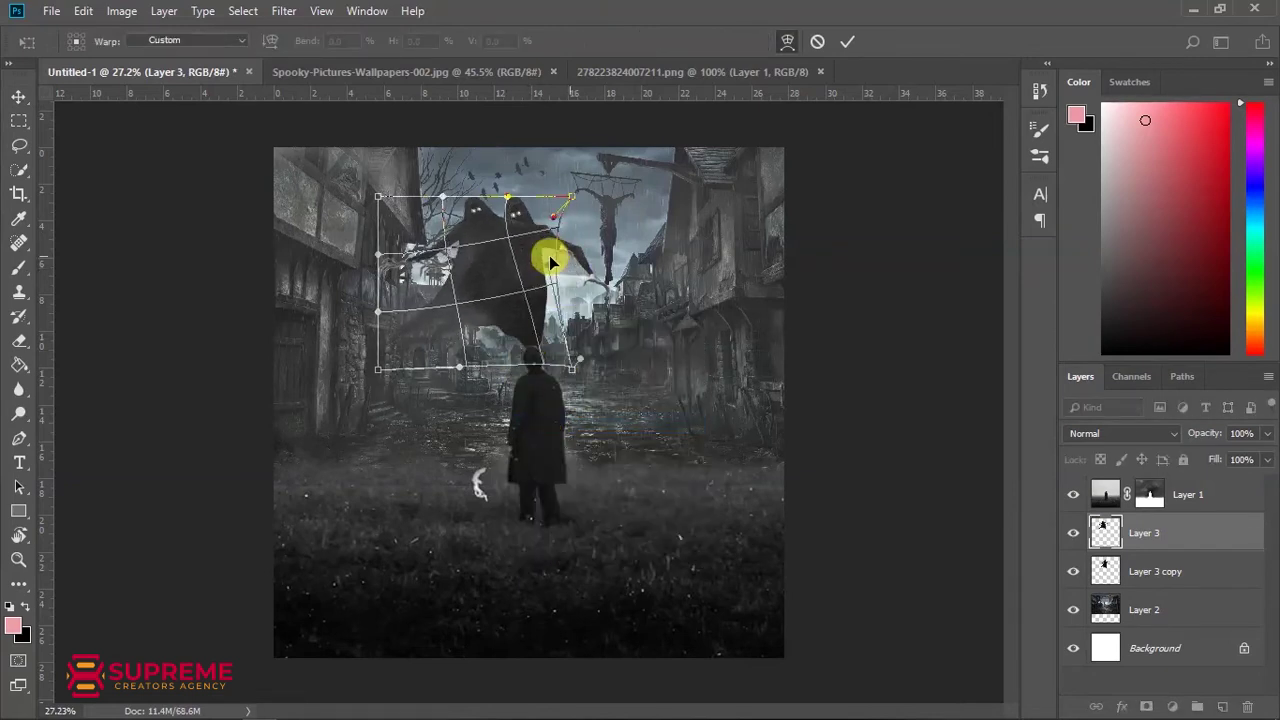
left_click_drag(512, 276, 503, 294)
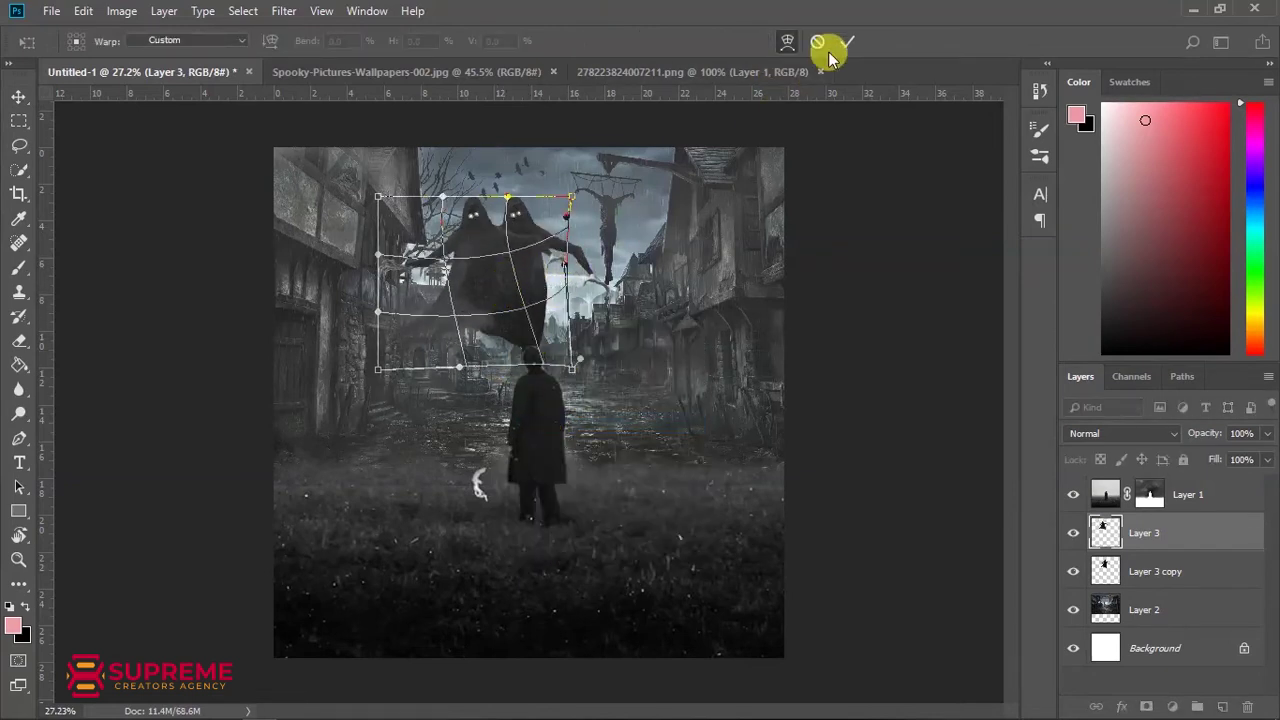
left_click(847, 41)
key("ctrl+t")
mouse_move(487, 297)
left_mouse_down()
mouse_move(591, 309)
mouse_move(471, 294)
mouse_move(483, 302)
mouse_move(447, 333)
mouse_move(329, 374)
mouse_move(443, 300)
left_mouse_up()
key("Return")
- Duplicate the ghost as Layer 3 copy 2, flipped horizontally on the left
key("ctrl+j")
key("ctrl+t")
right_click(498, 296)
left_click(530, 508)
key("Return")
- Enlarge the middle ghost on Layer 3 to about 120%
left_click(1153, 566)
key("ctrl+t")
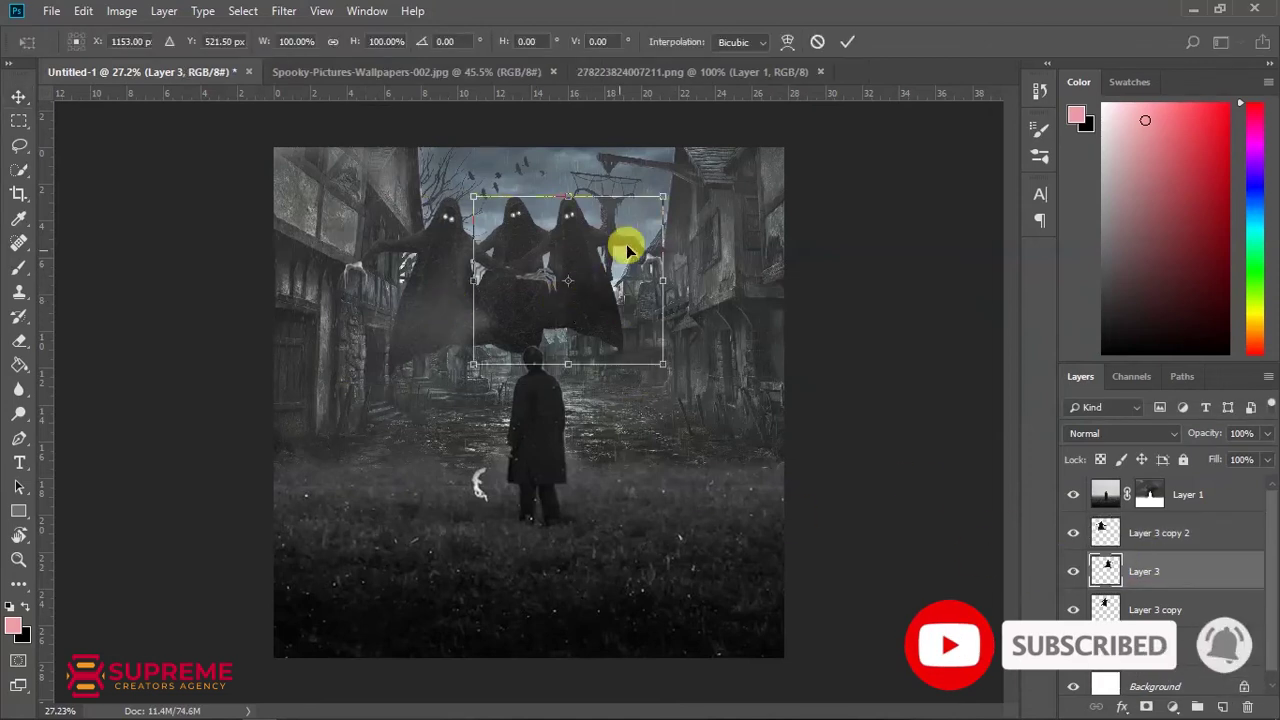
left_click_drag(668, 196, 677, 171)
left_click_drag(689, 366, 700, 383)
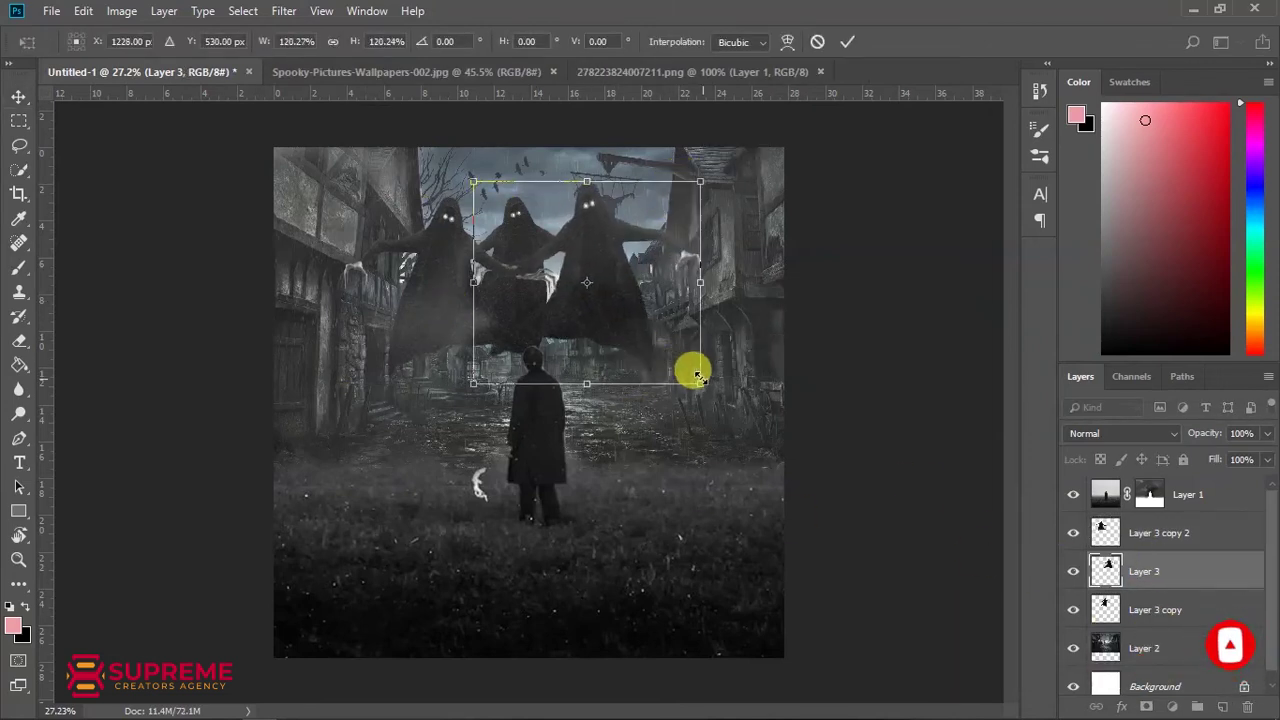
key("Return")
scroll(530, 290, "down", 1)
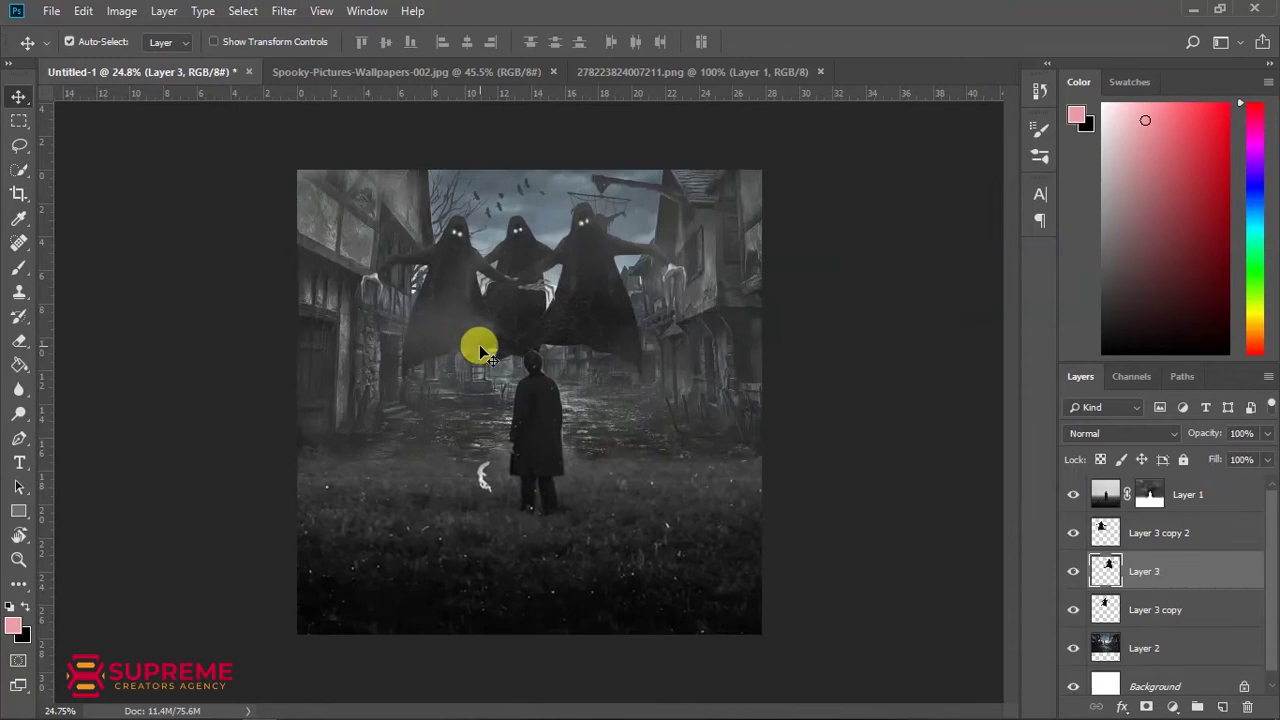
scroll(478, 308, "up", 1)
scroll(478, 308, "up", 1)
scroll(478, 308, "down", 1)
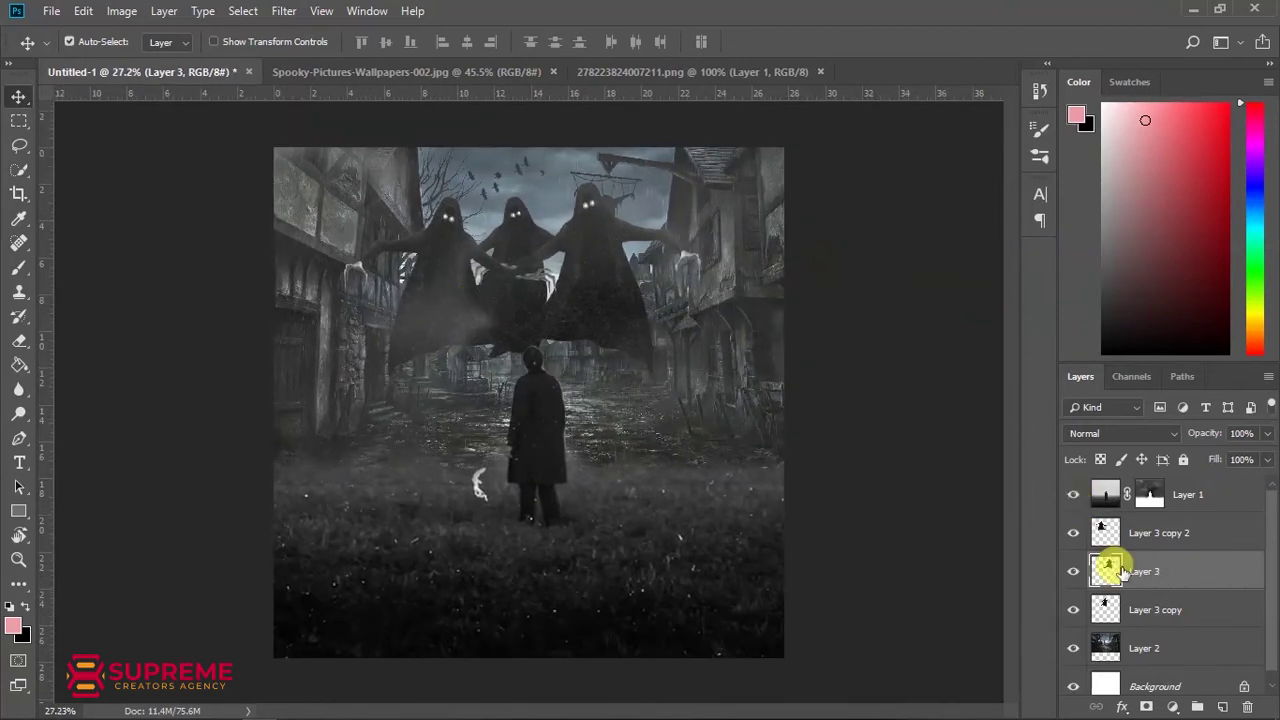
- Select all three ghost layers, scale them as a group, and lower them over the cloaked man
left_click(1140, 609, "shift")
left_click(1137, 533, "shift")
key("ctrl+t")
left_click_drag(697, 181, 678, 194)
key("Return")
left_click_drag(577, 285, 587, 330)
key("ctrl+t")
key("Return")
key("ctrl+t")
key("Return")
scroll(466, 293, "up", 2)
scroll(466, 293, "up", 2)
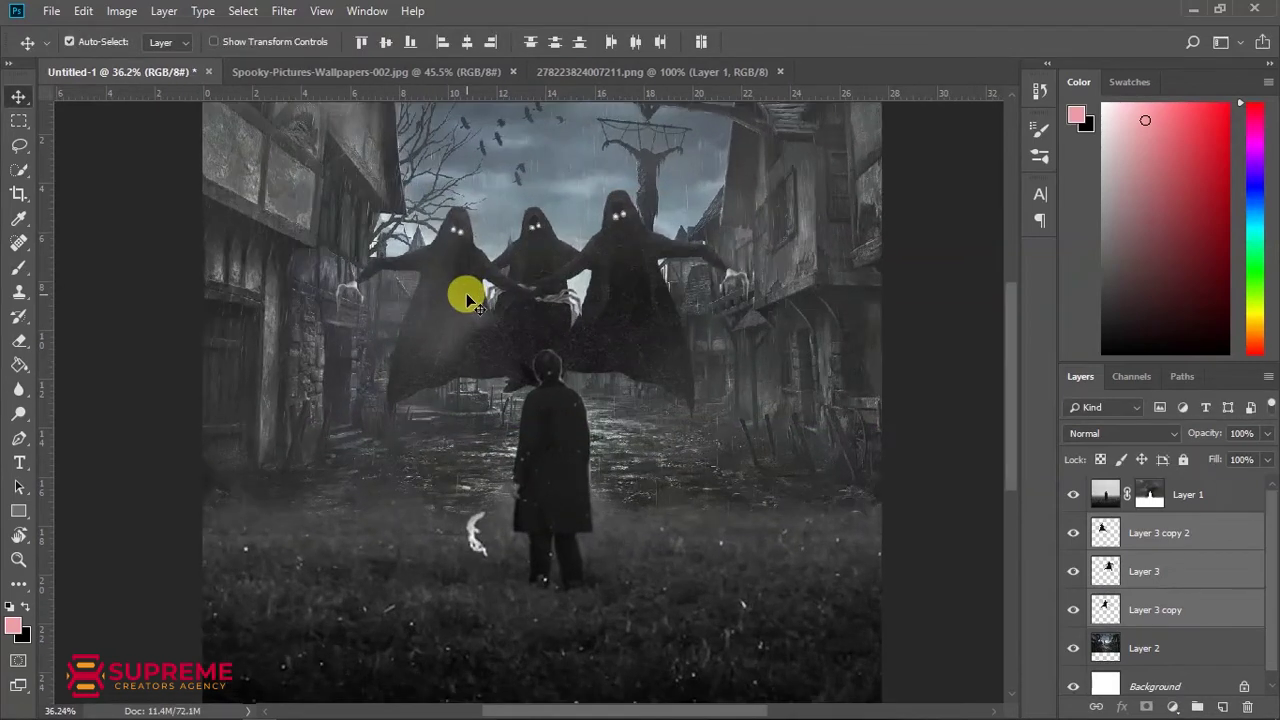
scroll(466, 293, "down", 1)
scroll(455, 305, "down", 1)
scroll(452, 314, "down", 2)
scroll(460, 313, "up", 2)
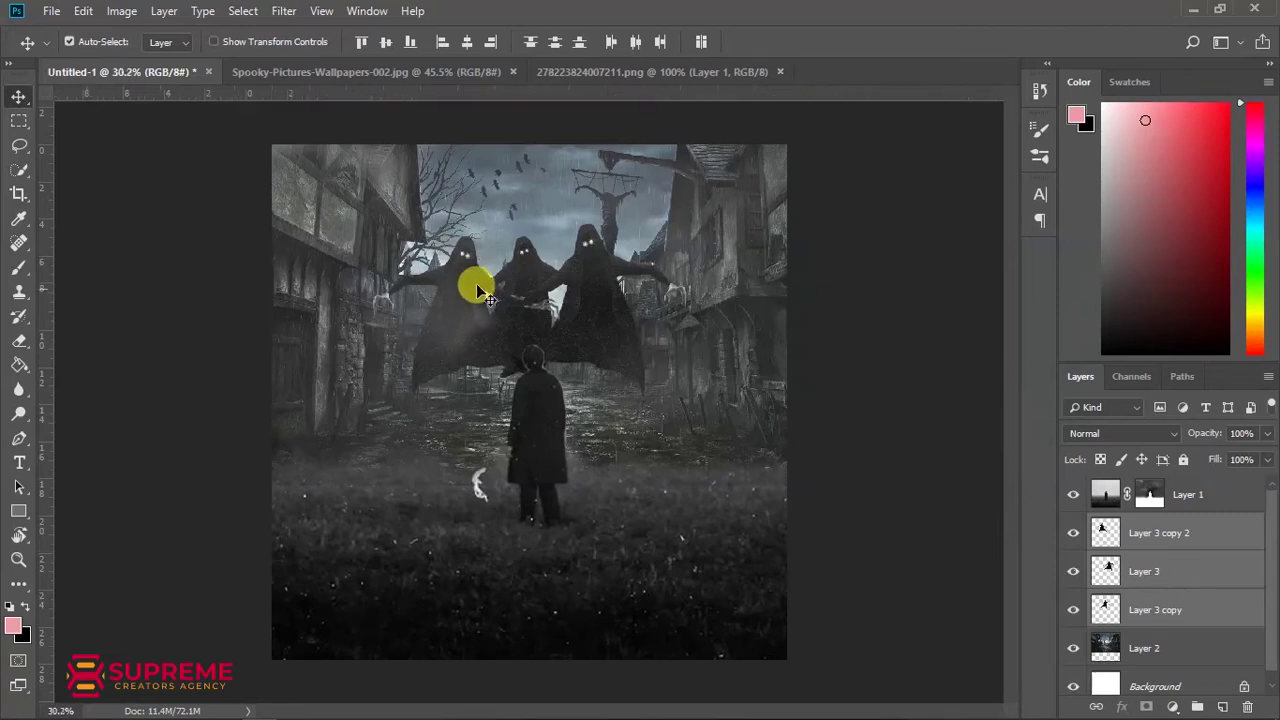
scroll(477, 285, "up", 1)
- Enlarge the three-ghost group slightly, to about 103%
key("ctrl+t")
mouse_move(716, 416)
left_mouse_down()
mouse_move(728, 418)
mouse_move(617, 337)
left_mouse_up()
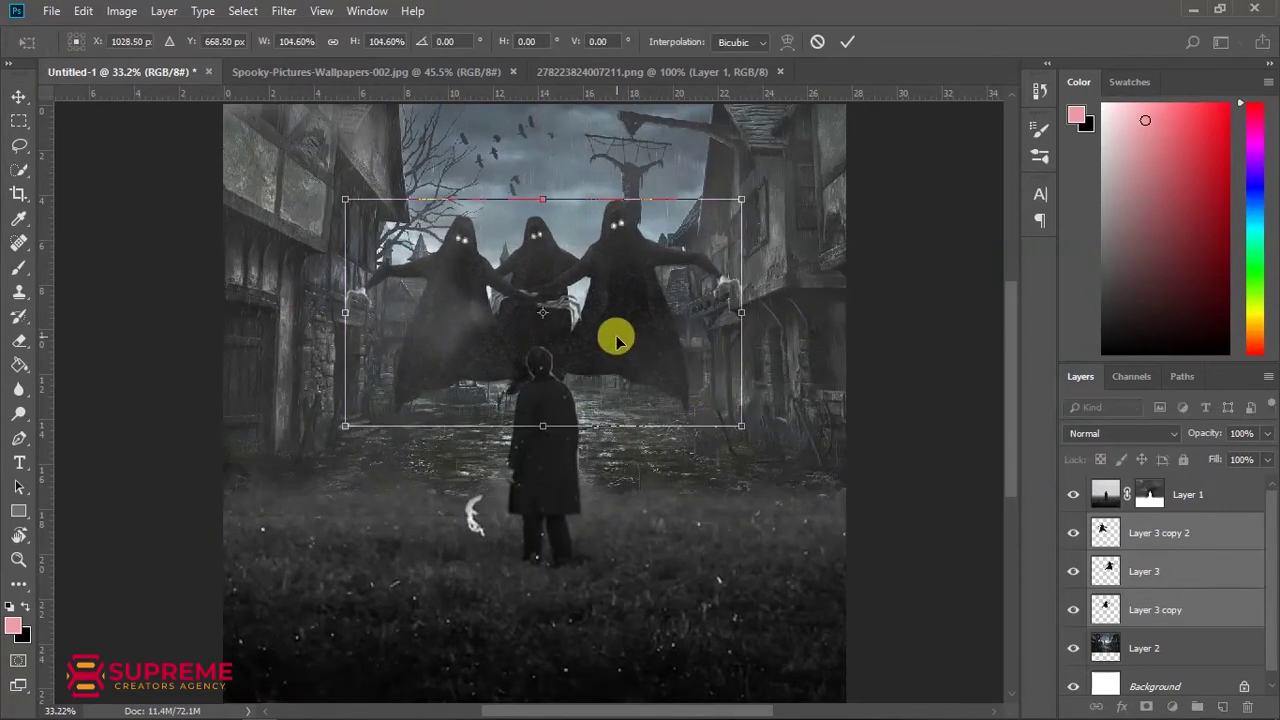
key("Return")
scroll(562, 327, "down", 1)
scroll(420, 314, "down", 1)
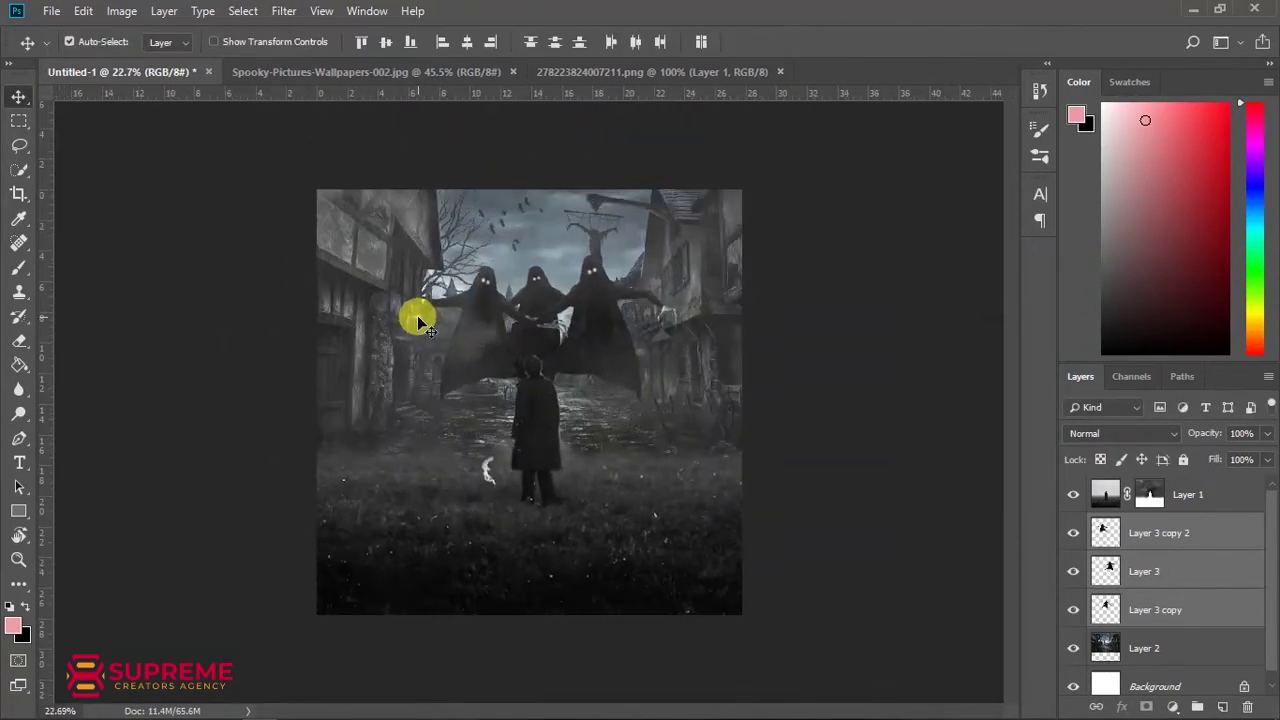
scroll(420, 314, "up", 1)
scroll(458, 309, "up", 1)
scroll(463, 318, "down", 1)
scroll(463, 318, "up", 1)
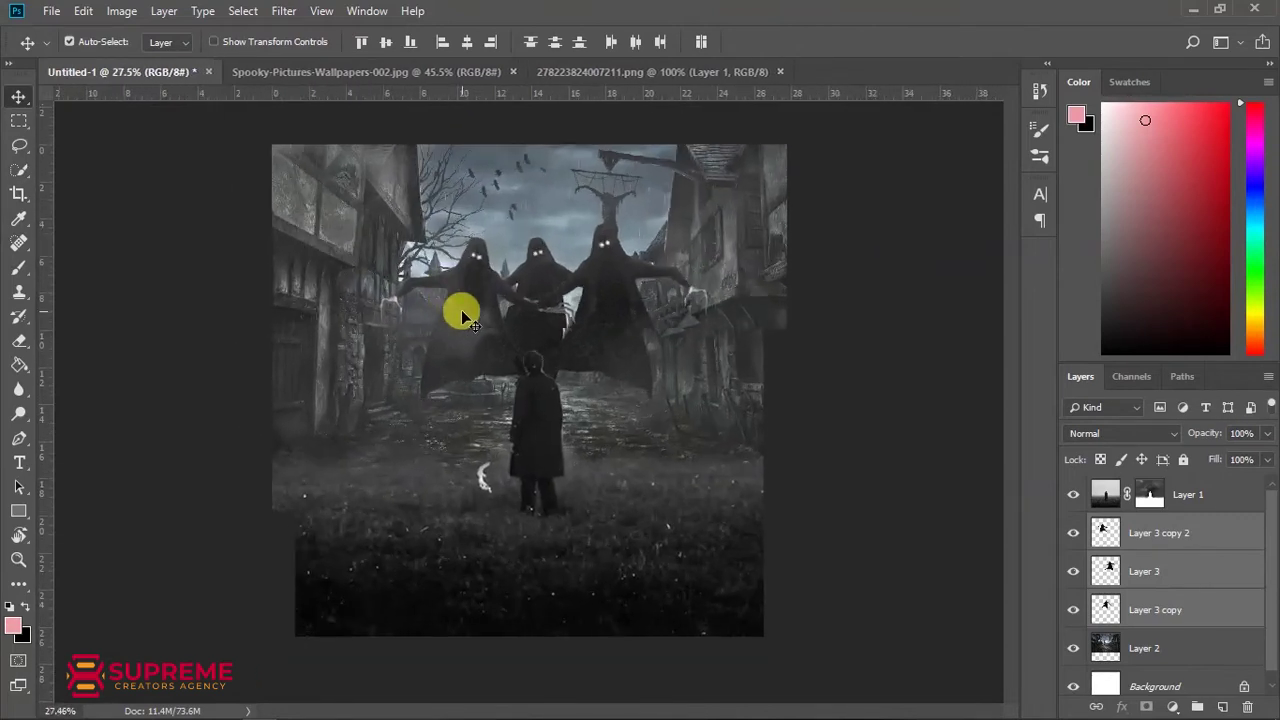
left_click(1177, 492)
- Add a Gradient Map adjustment layer using the WA-Sky gradient preset
left_click(1172, 706)
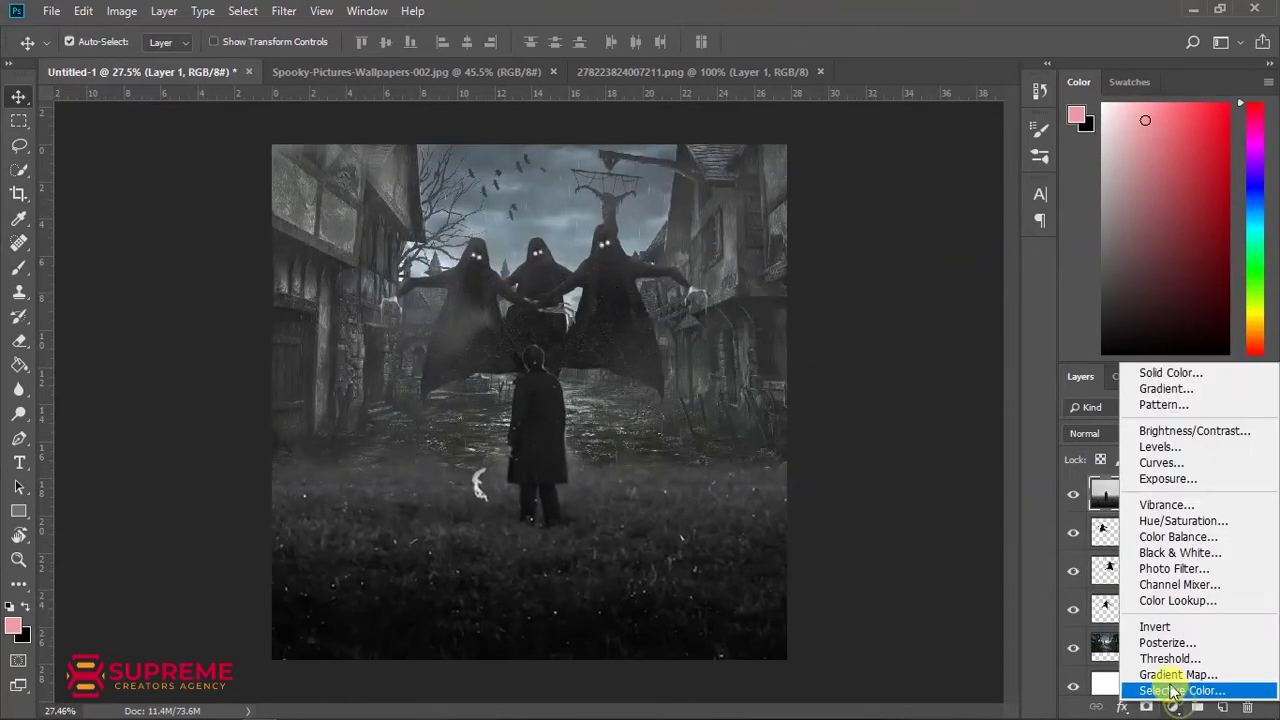
left_click(1178, 686)
left_click(469, 219)
scroll(895, 190, "down", 5)
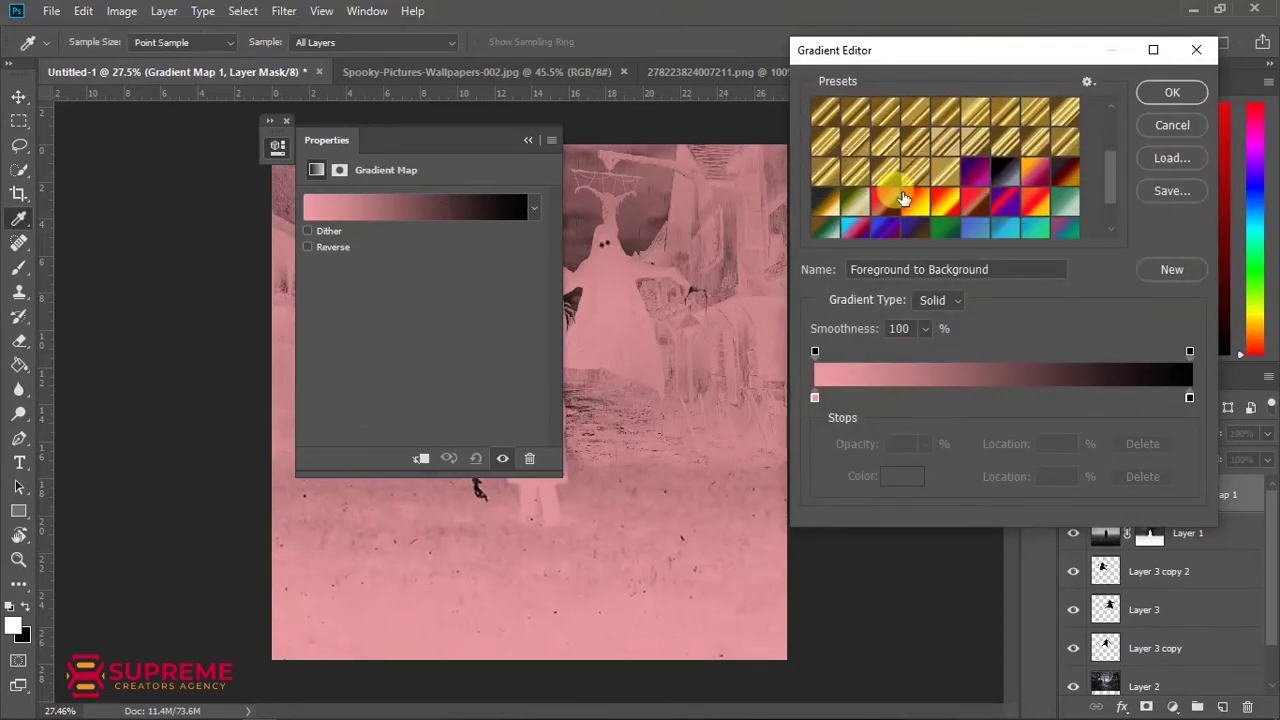
scroll(950, 175, "down", 3)
left_click(977, 163)
left_click(1170, 95)
left_click(528, 140)
- Set Gradient Map 1 to Soft Light blend mode at 42% opacity
left_click(1105, 433)
left_click(1073, 243)
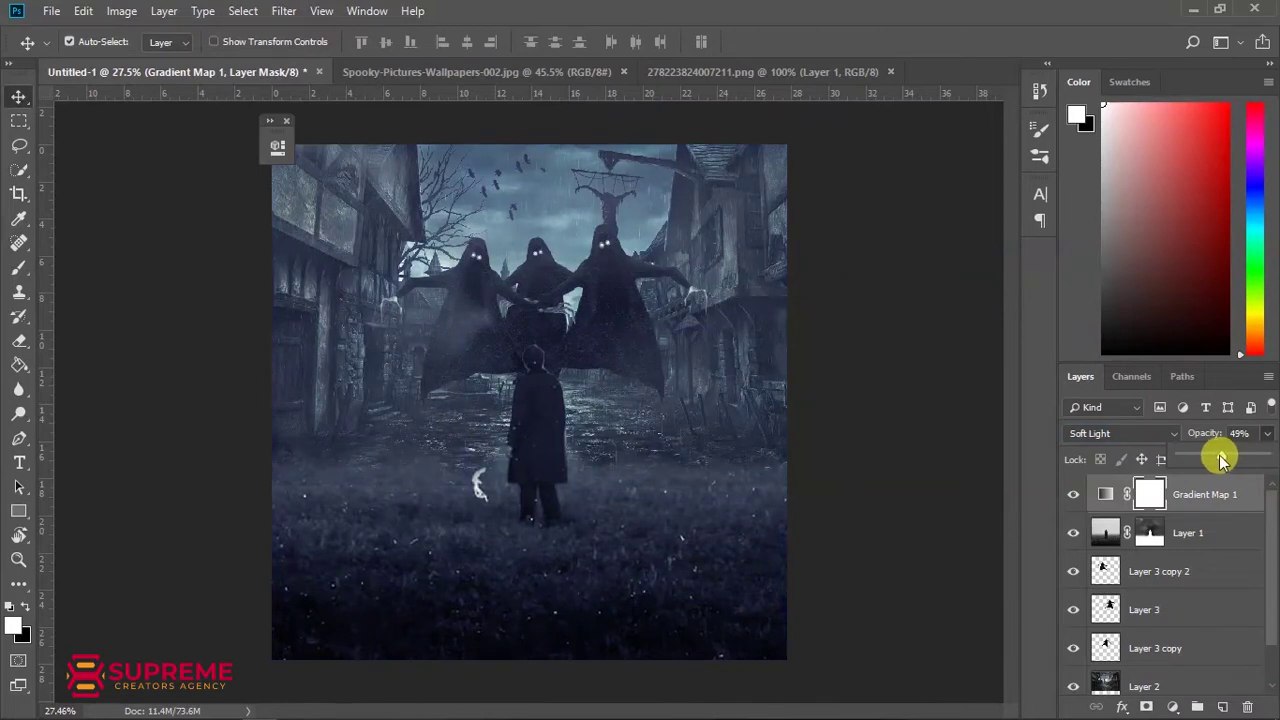
left_click_drag(1219, 455, 1212, 457)
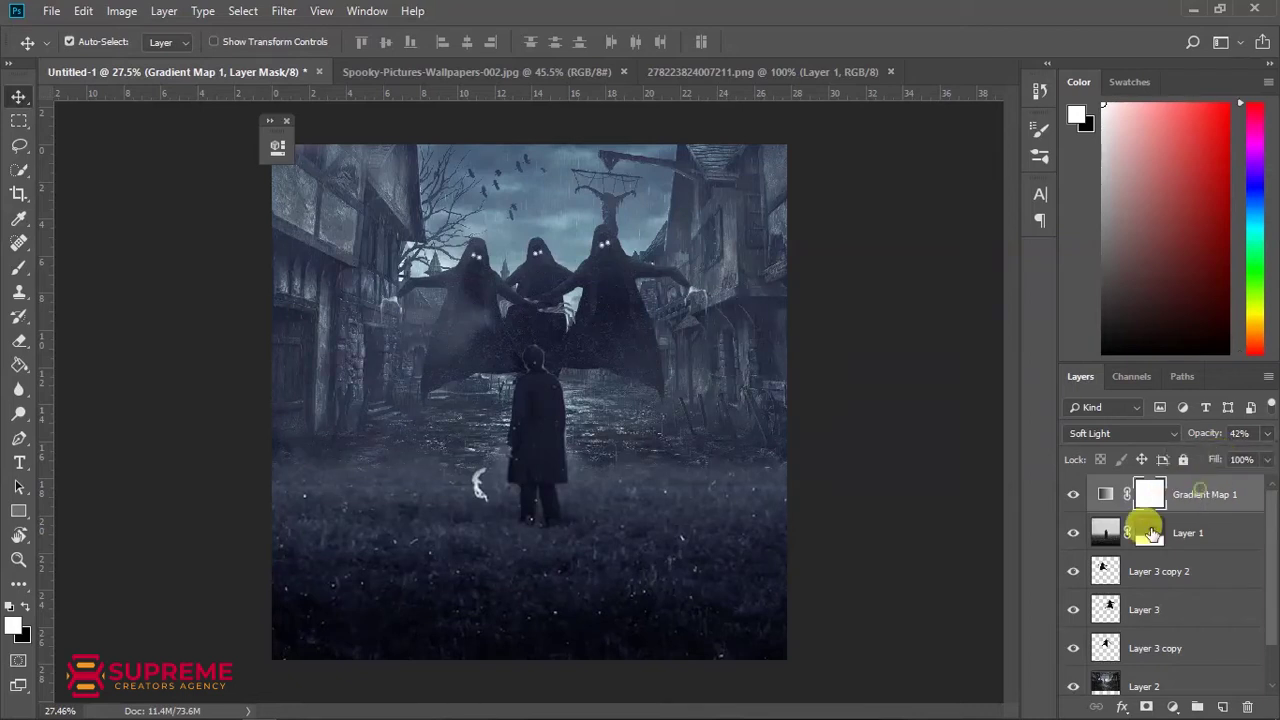
left_click(1105, 494)
left_click(1141, 540)
- Brush strokes over the right ghost and buildings at 43% brush opacity
key("b")
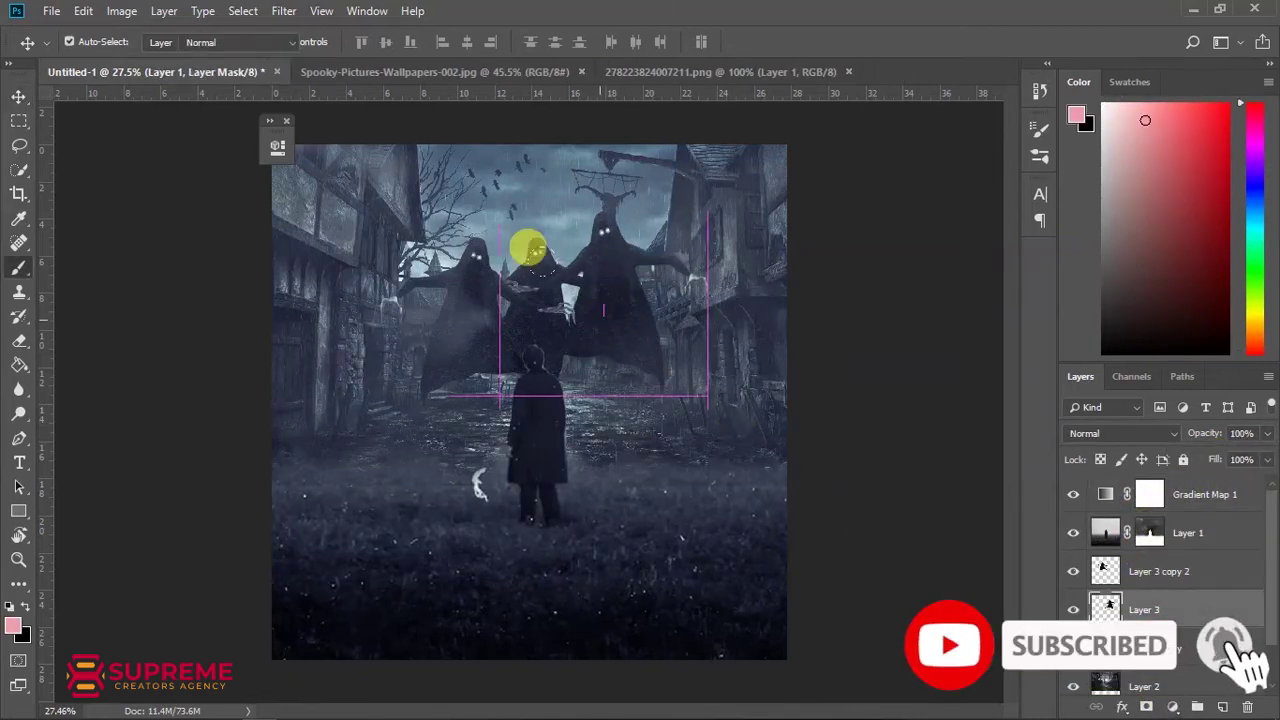
left_click(471, 271, "ctrl")
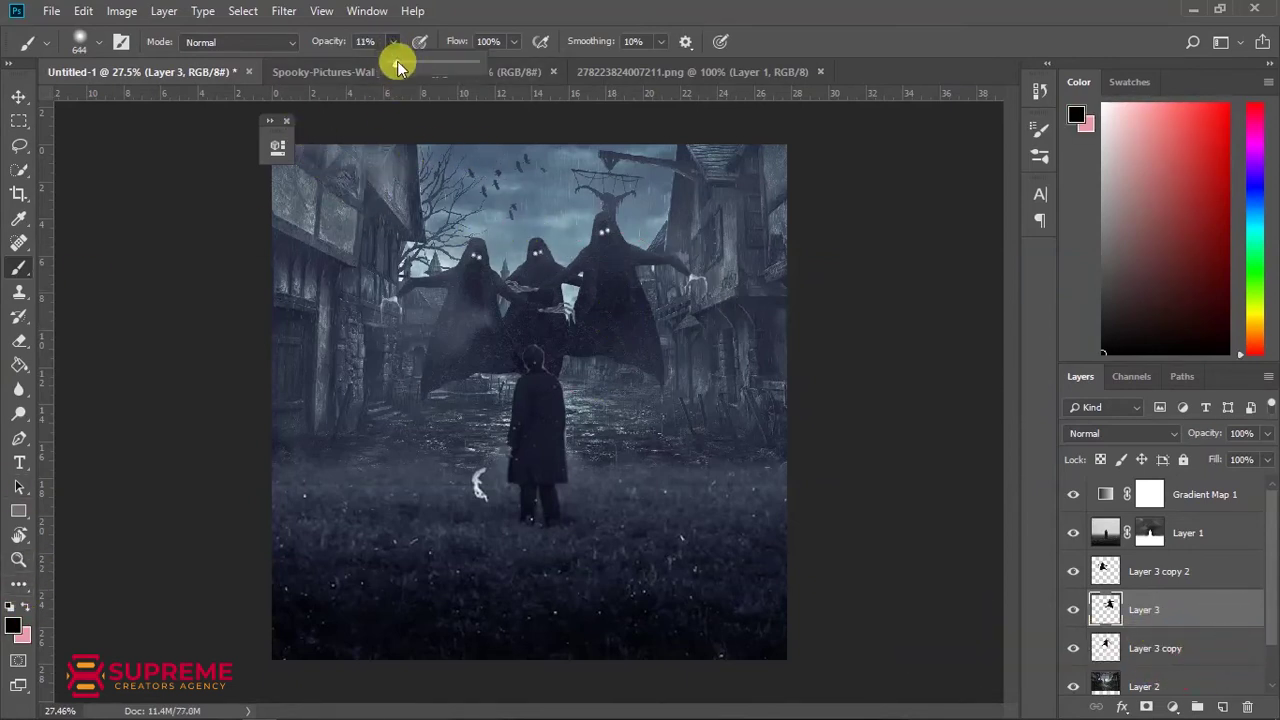
left_click(499, 271)
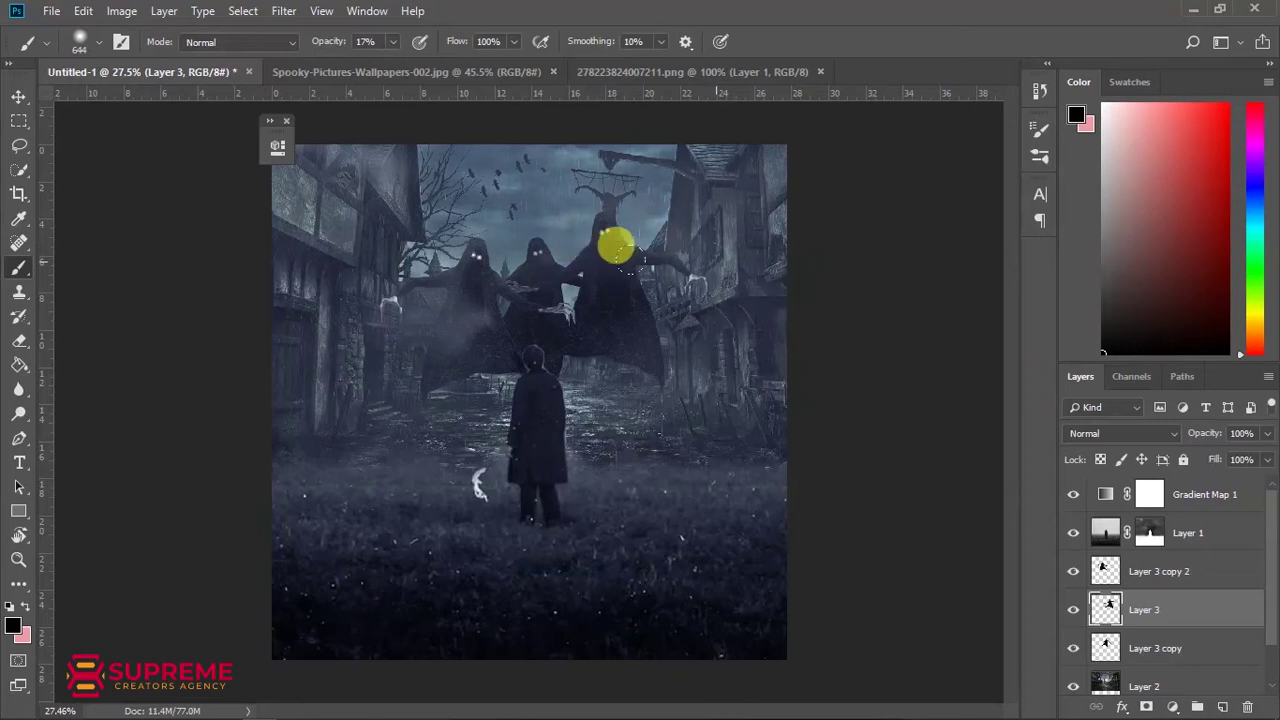
left_click_drag(611, 272, 591, 249)
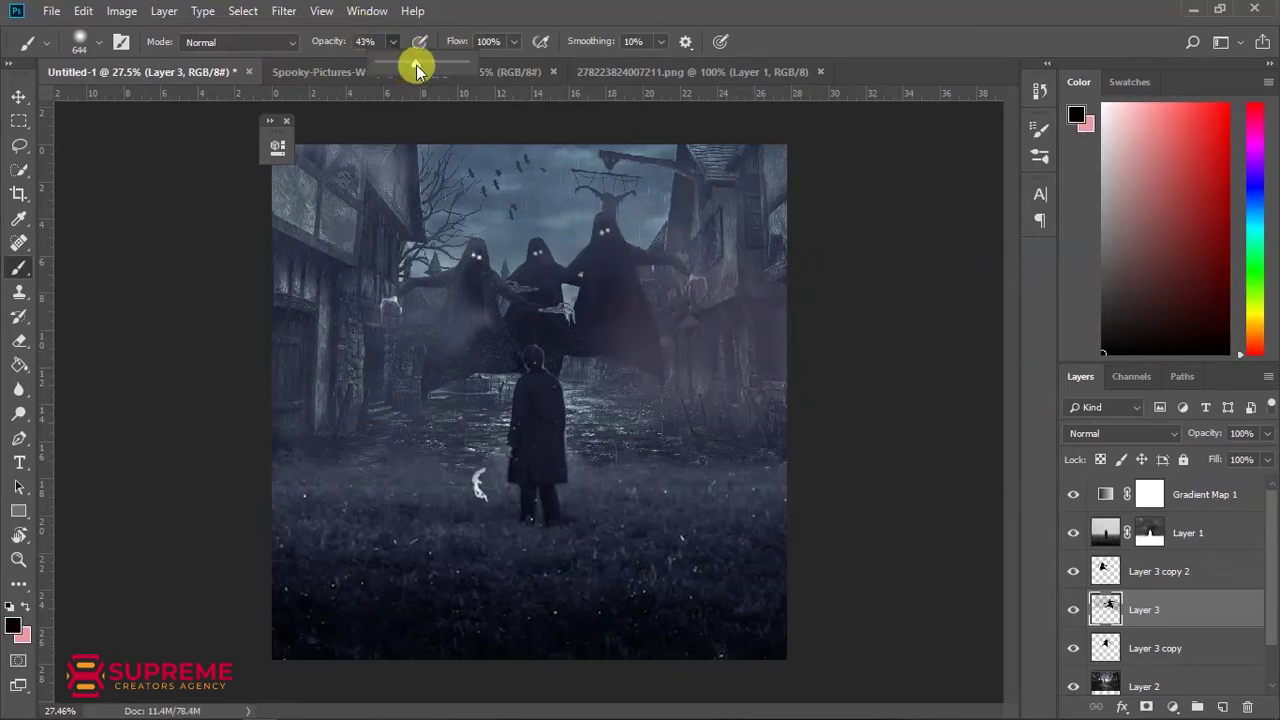
left_click_drag(649, 266, 680, 271)
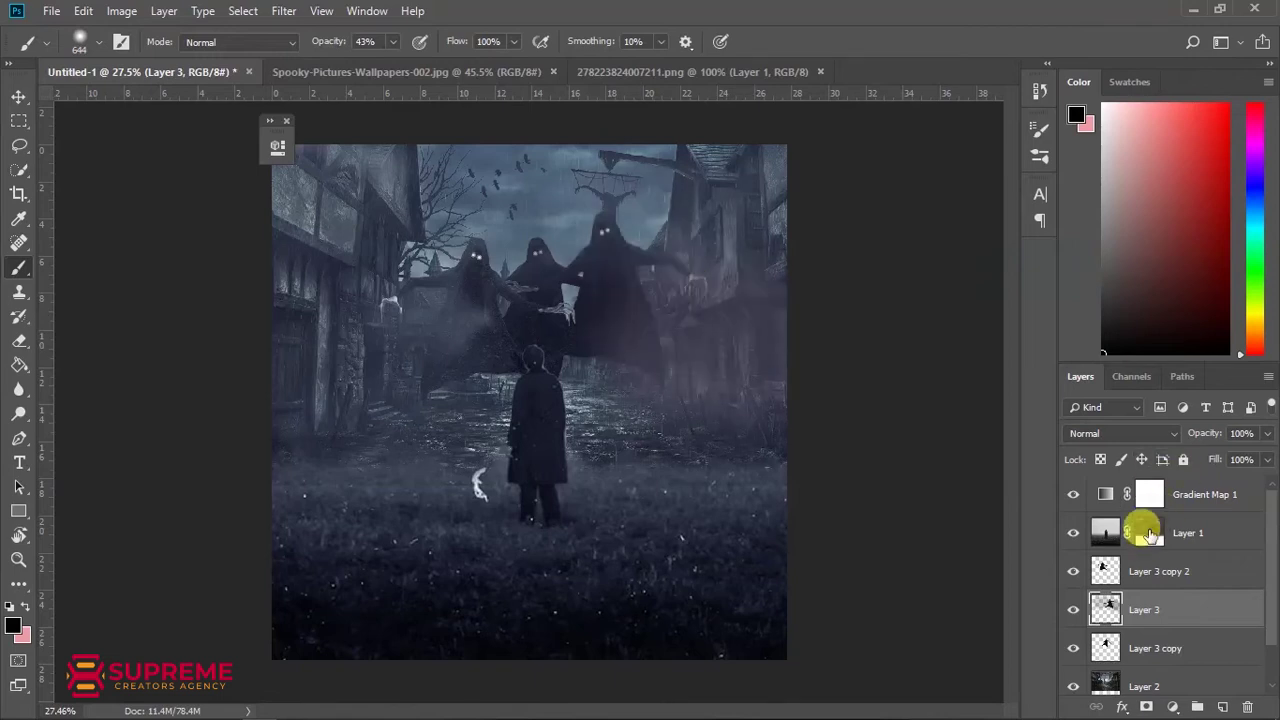
key("ctrl+z")
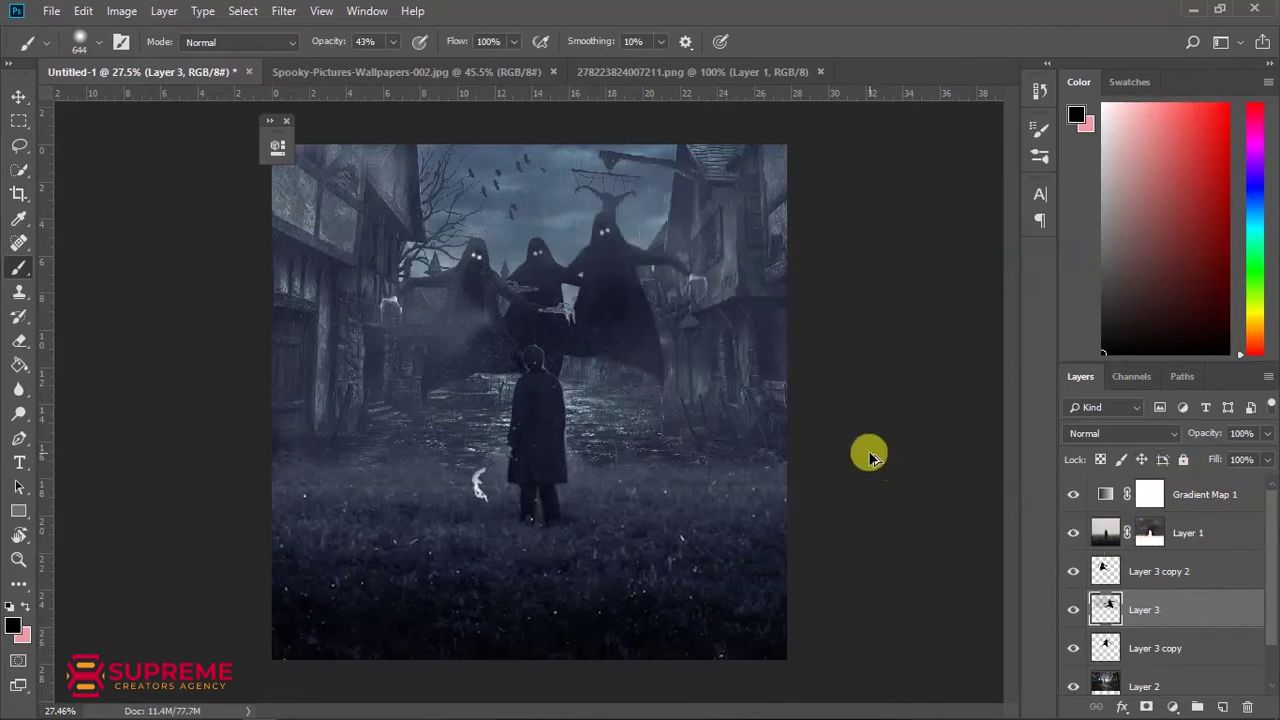
key("ctrl+z")
- Paint black on Layer 1's mask to clear the haze over the sky and ghosts
left_click(1150, 532)
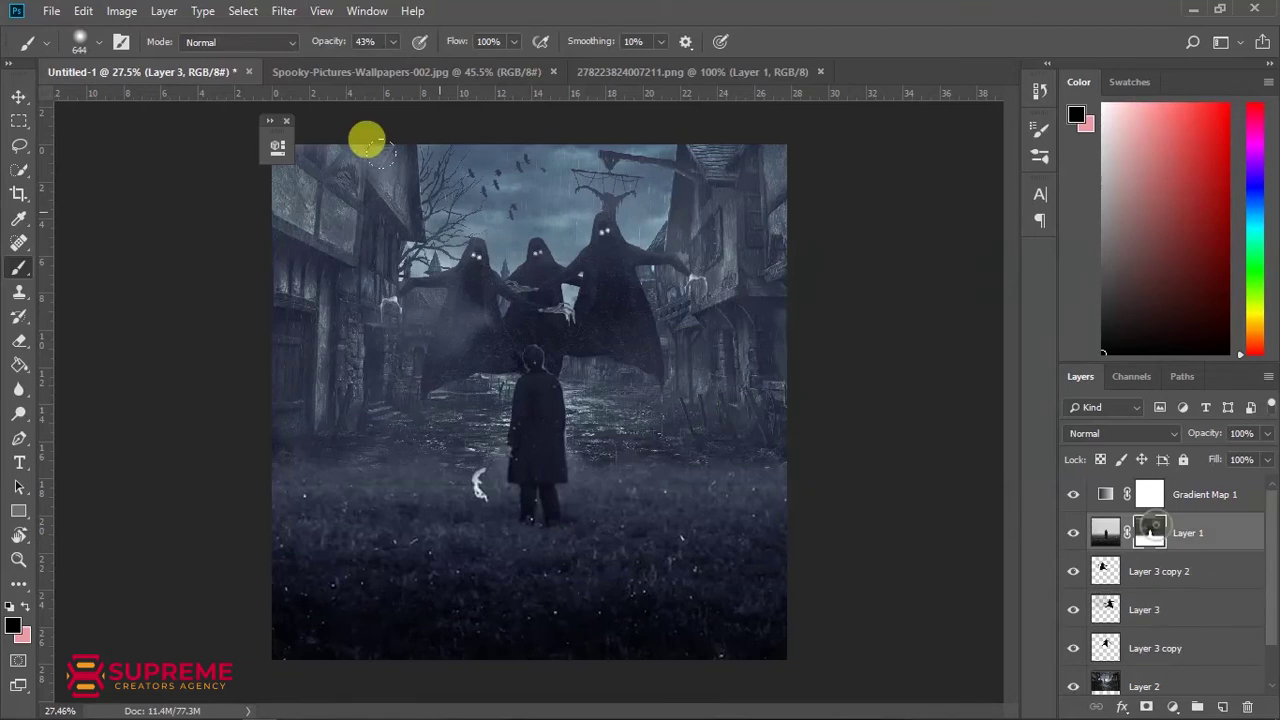
key("x")
mouse_move(583, 190)
left_mouse_down()
mouse_move(245, 222)
mouse_move(286, 277)
mouse_move(522, 270)
mouse_move(589, 251)
mouse_move(580, 262)
left_mouse_up()
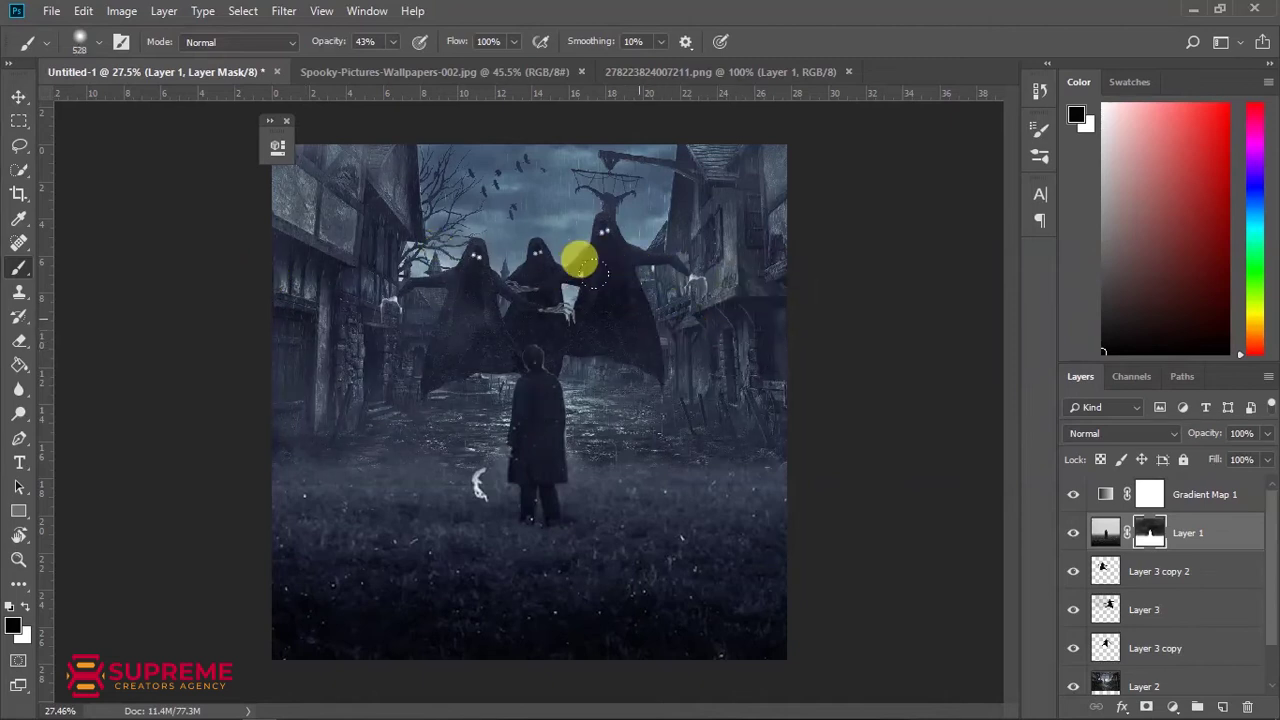
mouse_move(596, 323)
left_mouse_down()
mouse_move(391, 143)
mouse_move(268, 124)
left_mouse_up()
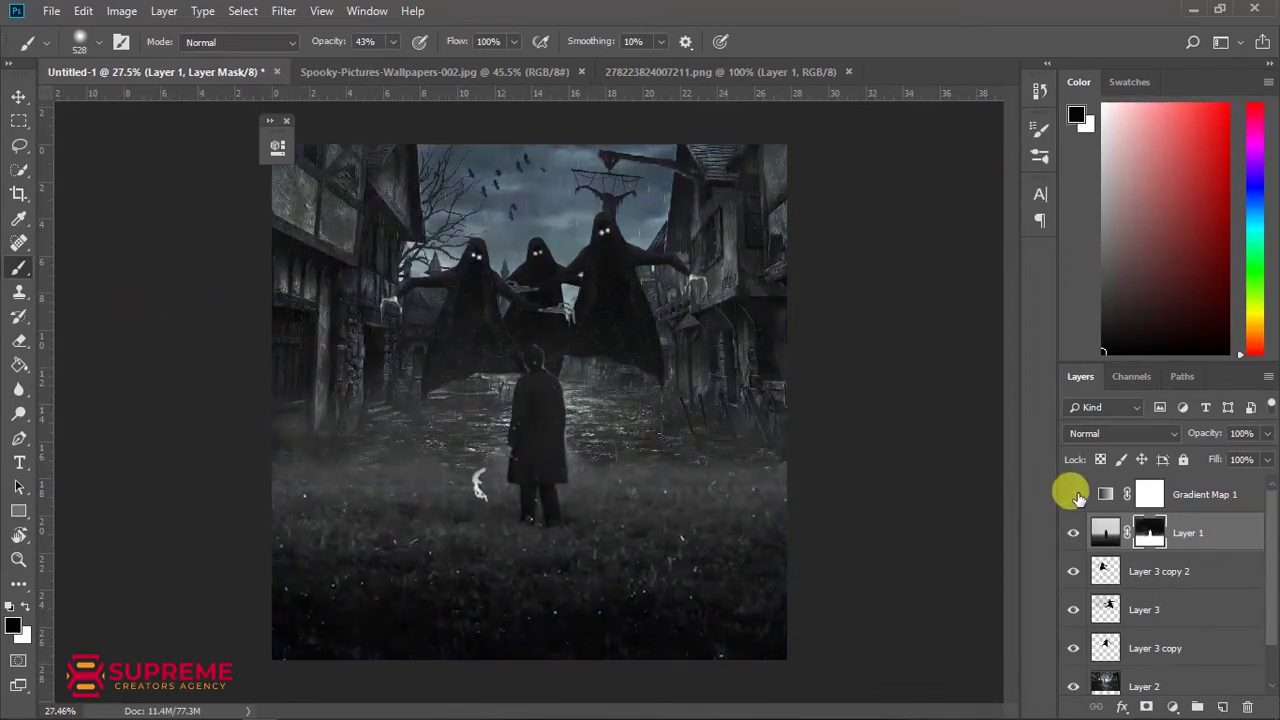
- Add a Gradient Map 2 layer above Gradient Map 1 using the Violet, Orange preset
left_click(1187, 497)
left_click(1172, 707)
left_click(1155, 686)
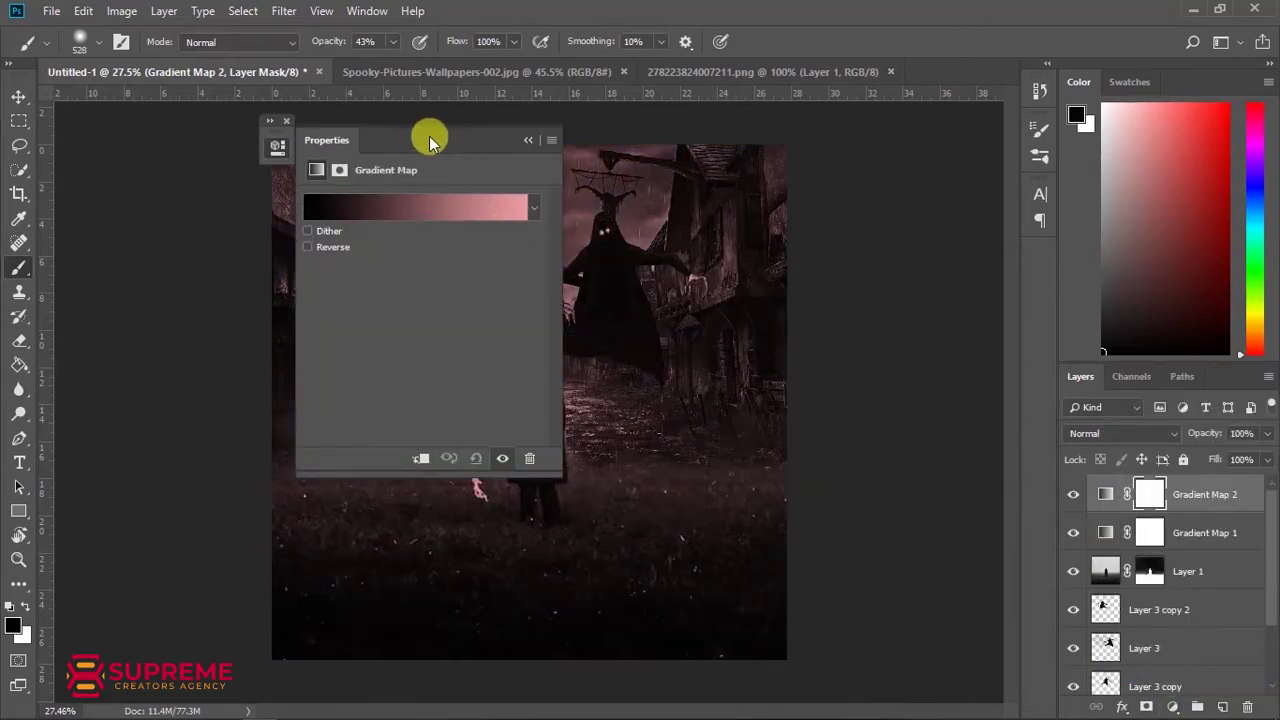
left_click_drag(430, 140, 931, 126)
left_click(914, 187)
left_click(943, 112)
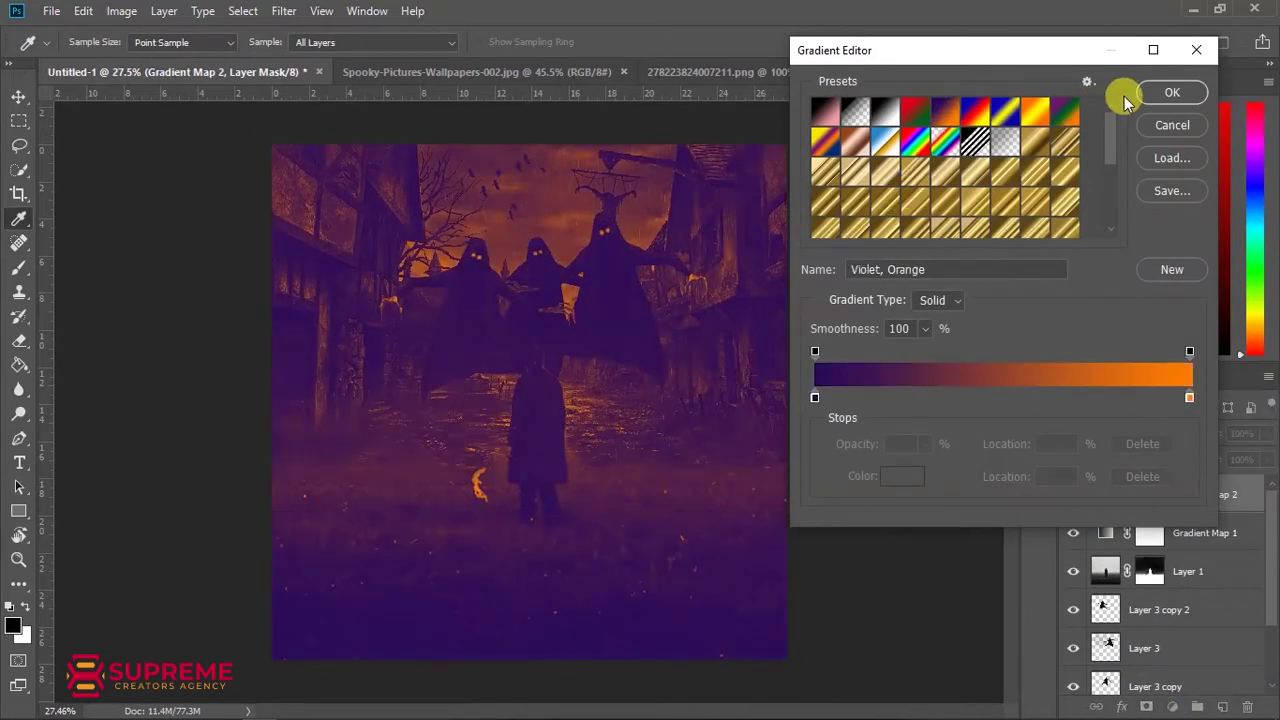
left_click(1172, 92)
key("b")
left_click(1034, 90)
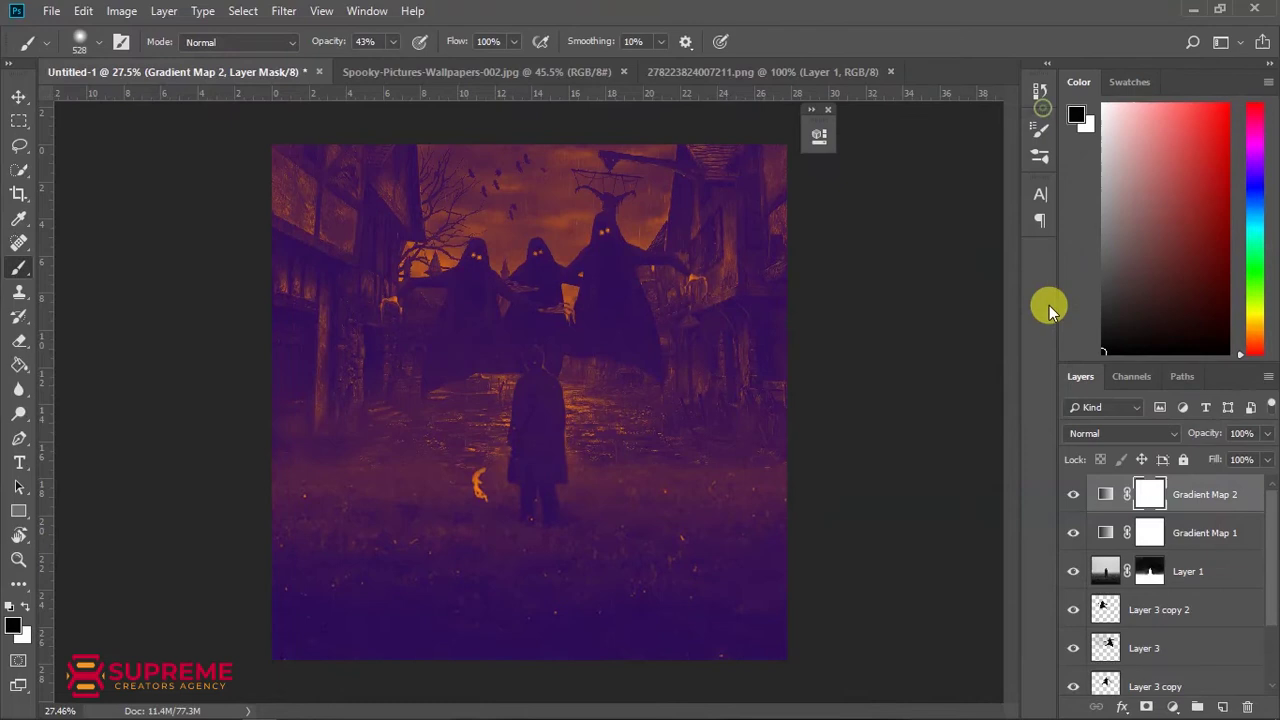
- Set Gradient Map 2 to Screen blend mode at about 20% opacity
left_click(1092, 436)
left_click(1085, 149)
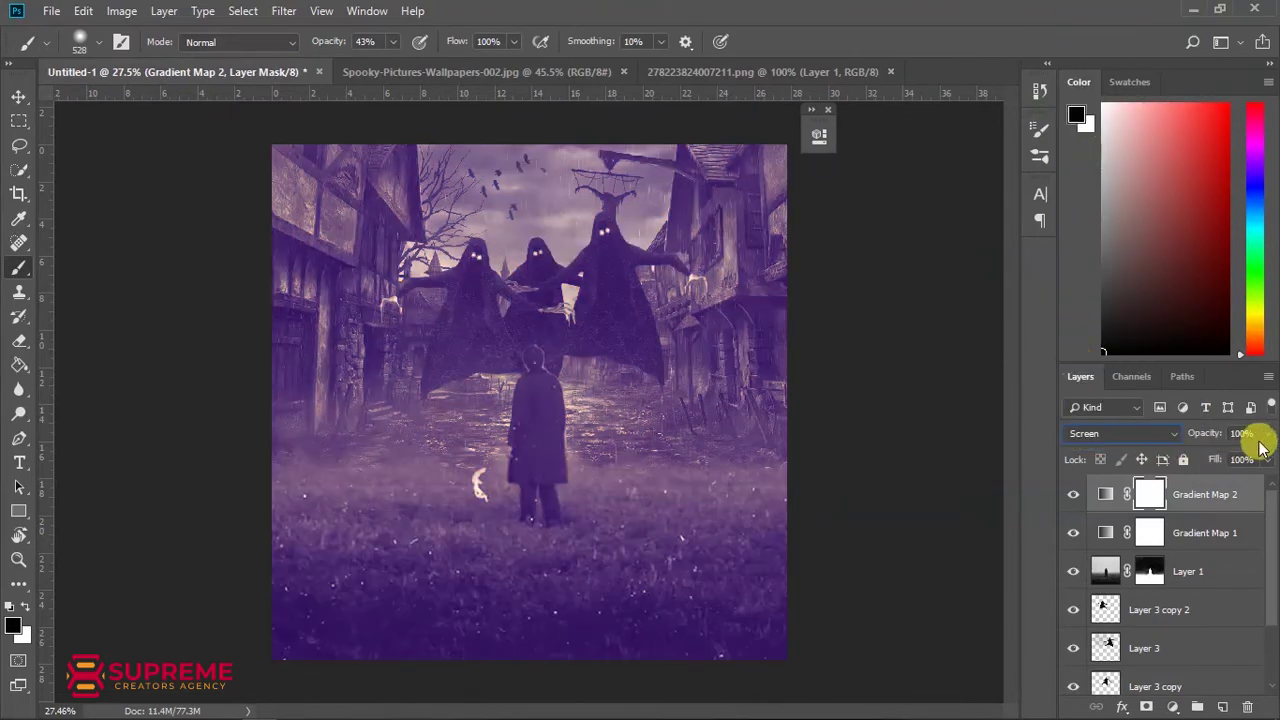
left_click_drag(1197, 458, 1200, 458)
left_click(1130, 487)
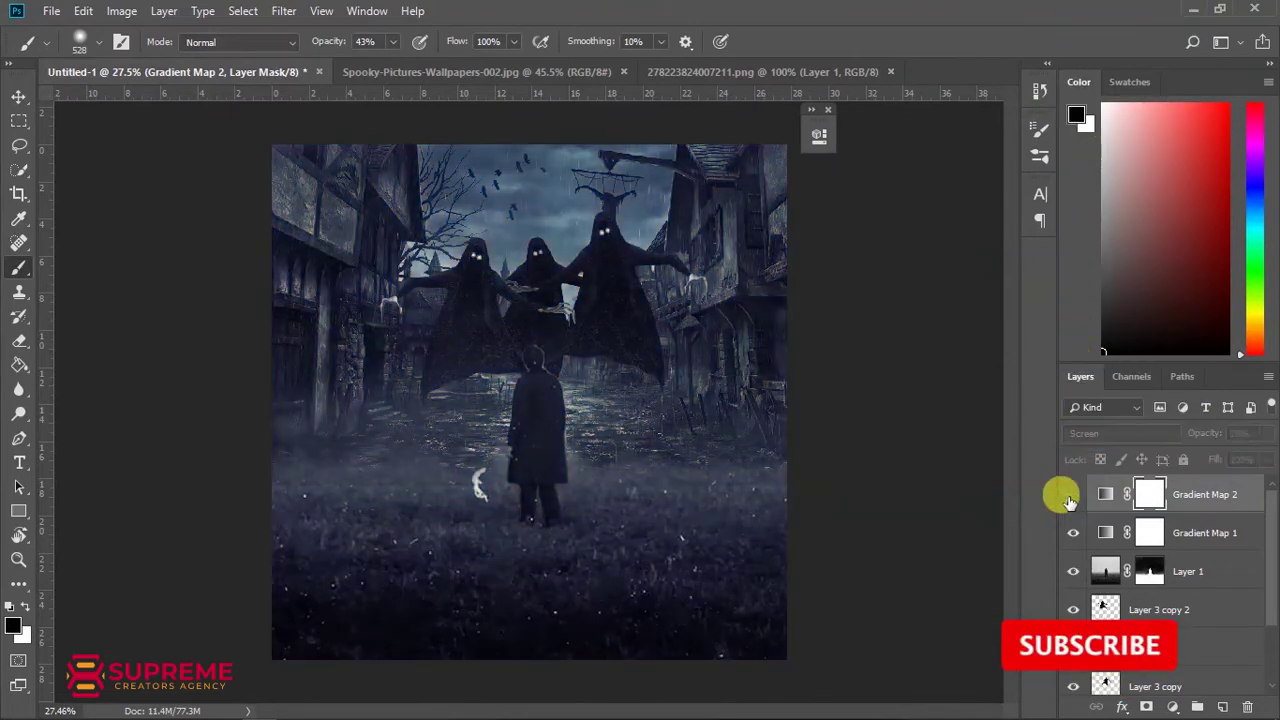
- Make Gradient Fill 1 a reversed radial gradient at 275% scale and show it
left_click(18, 97)
left_click(1173, 707)
left_click(1135, 395)
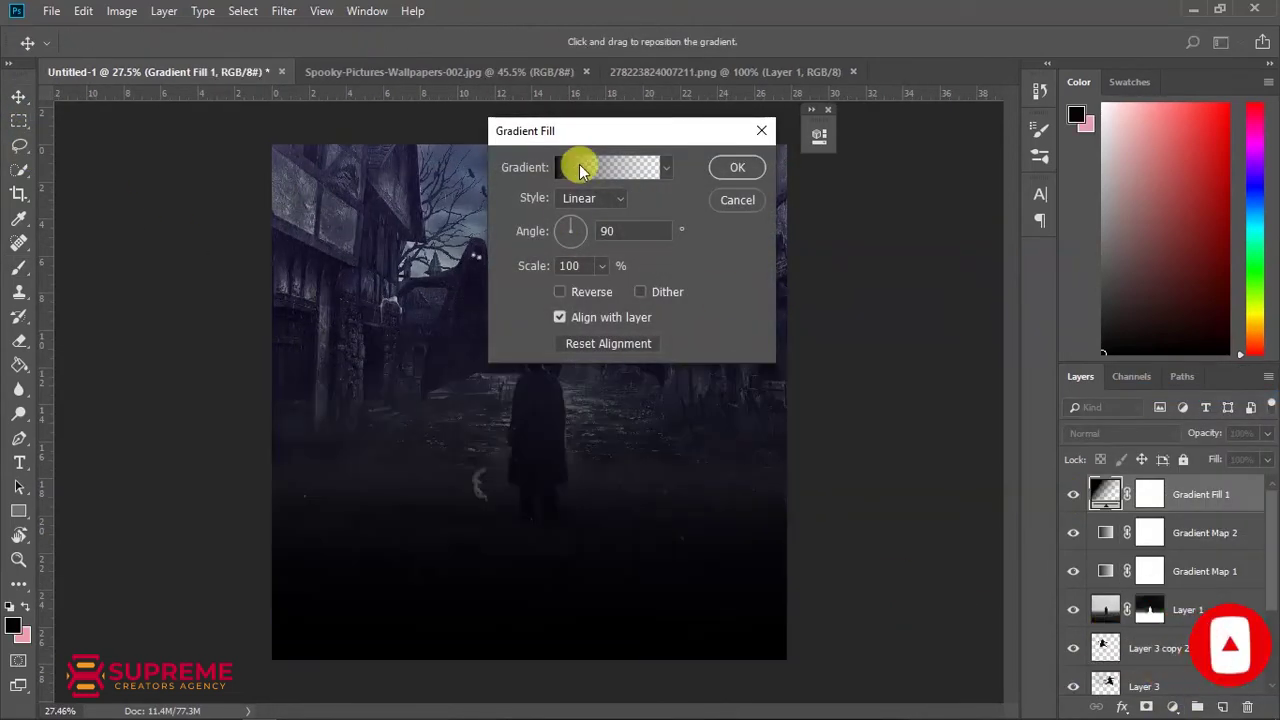
left_click(571, 166)
left_click(1149, 120)
left_click(595, 198)
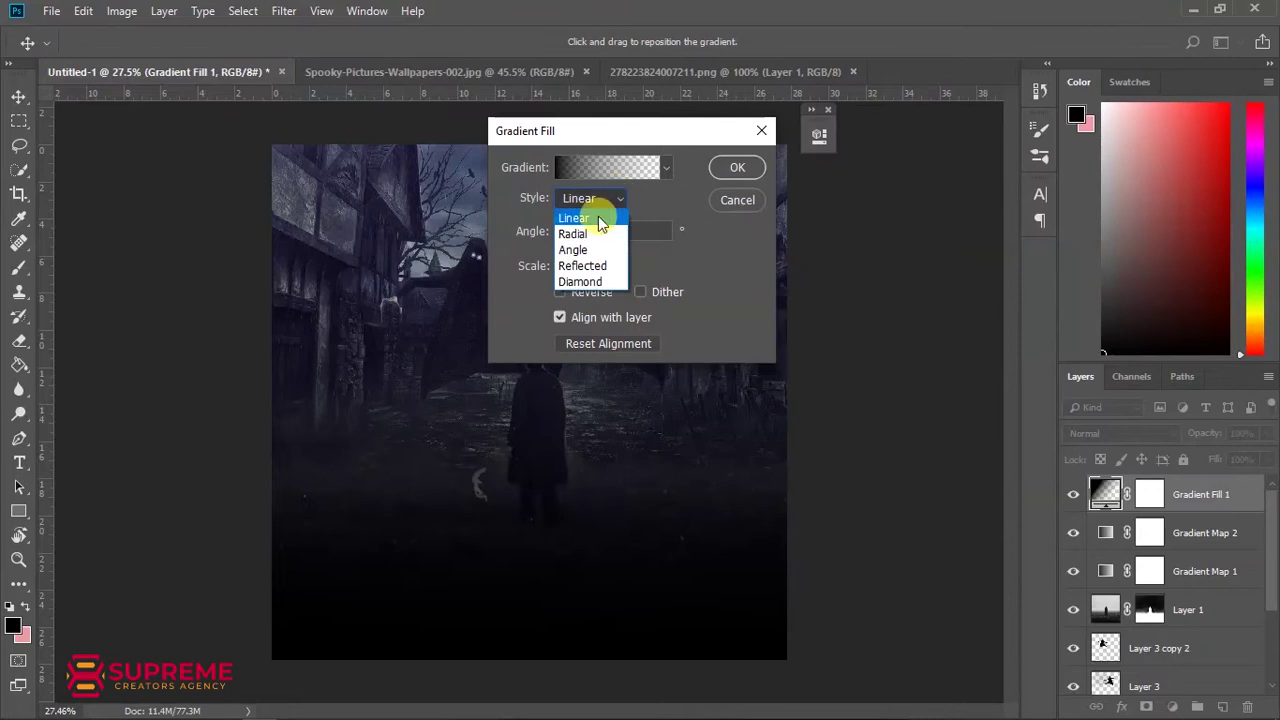
left_click(575, 228)
left_click(559, 292)
left_click(601, 265)
left_click_drag(601, 288, 615, 292)
left_click(738, 168)
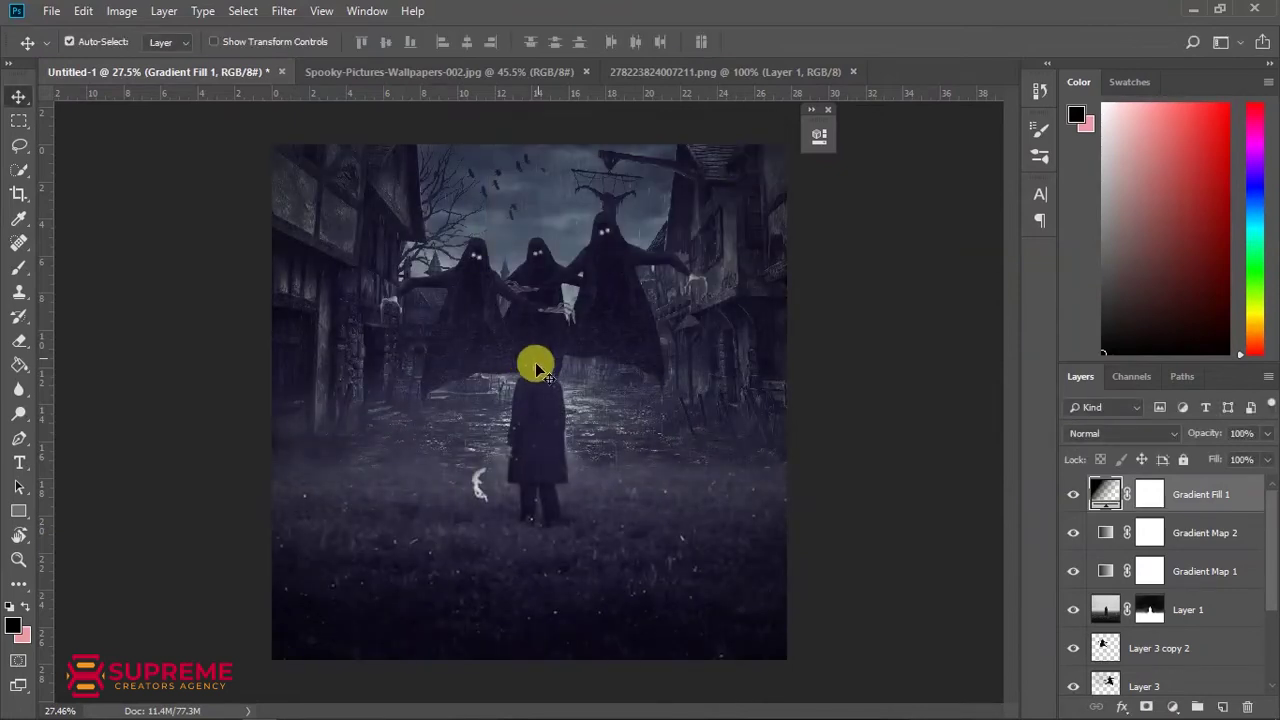
left_click(1073, 494)
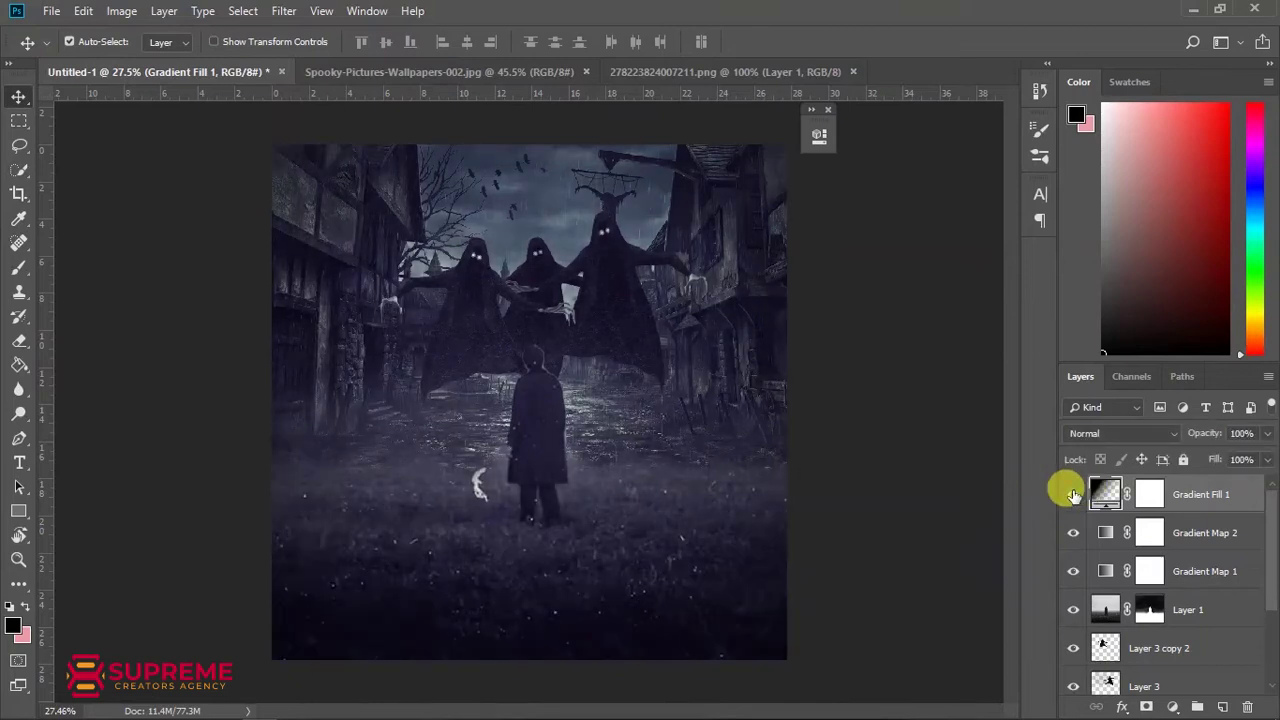
- Add Gradient Fill 2: a reversed radial black-to-white gradient at 144% scale
left_click(1172, 707)
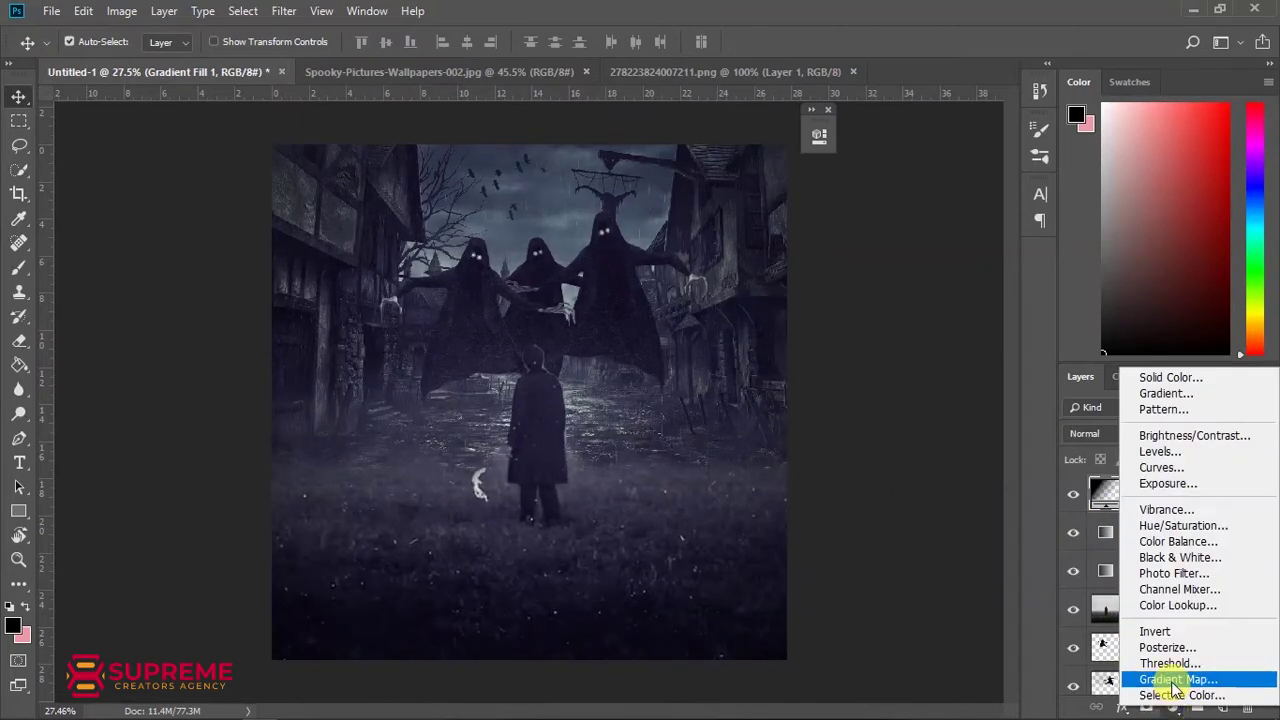
left_click(1175, 400)
left_click(632, 170)
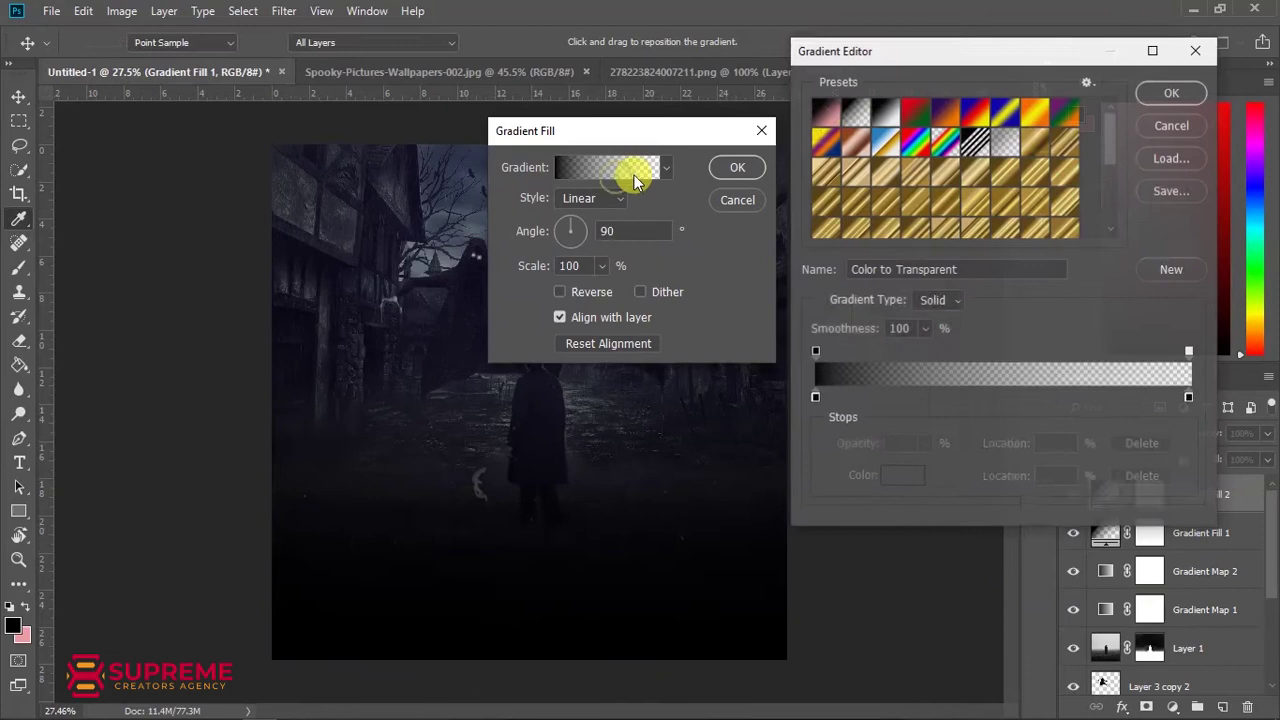
left_click(885, 110)
left_click(1160, 95)
left_click(601, 266)
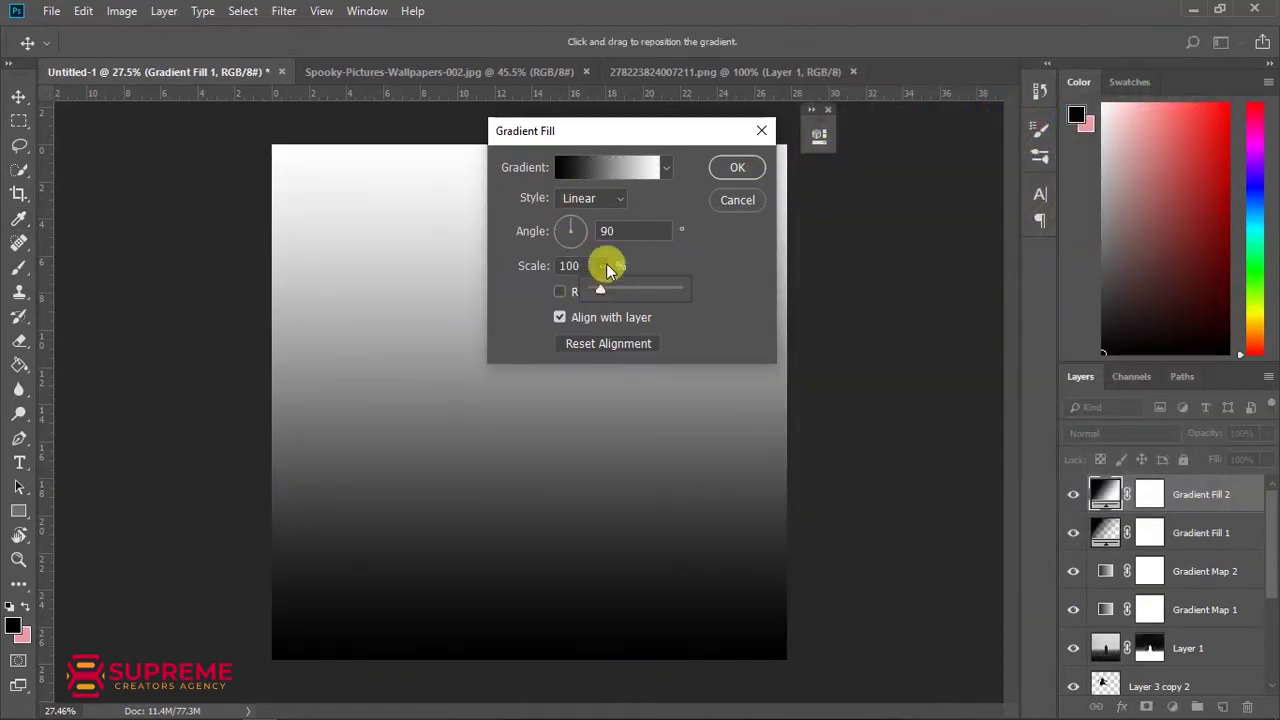
left_click(559, 292)
left_click(588, 198)
left_click(583, 240)
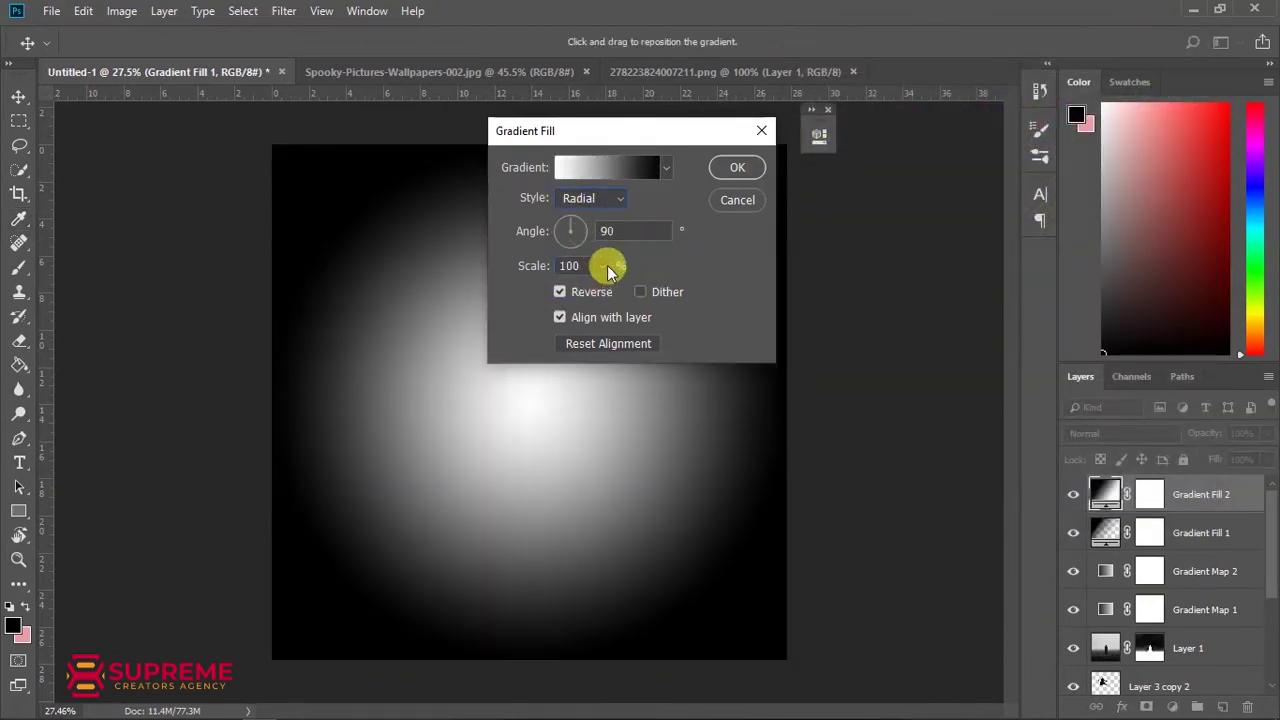
left_click(601, 266)
left_click_drag(600, 288, 605, 293)
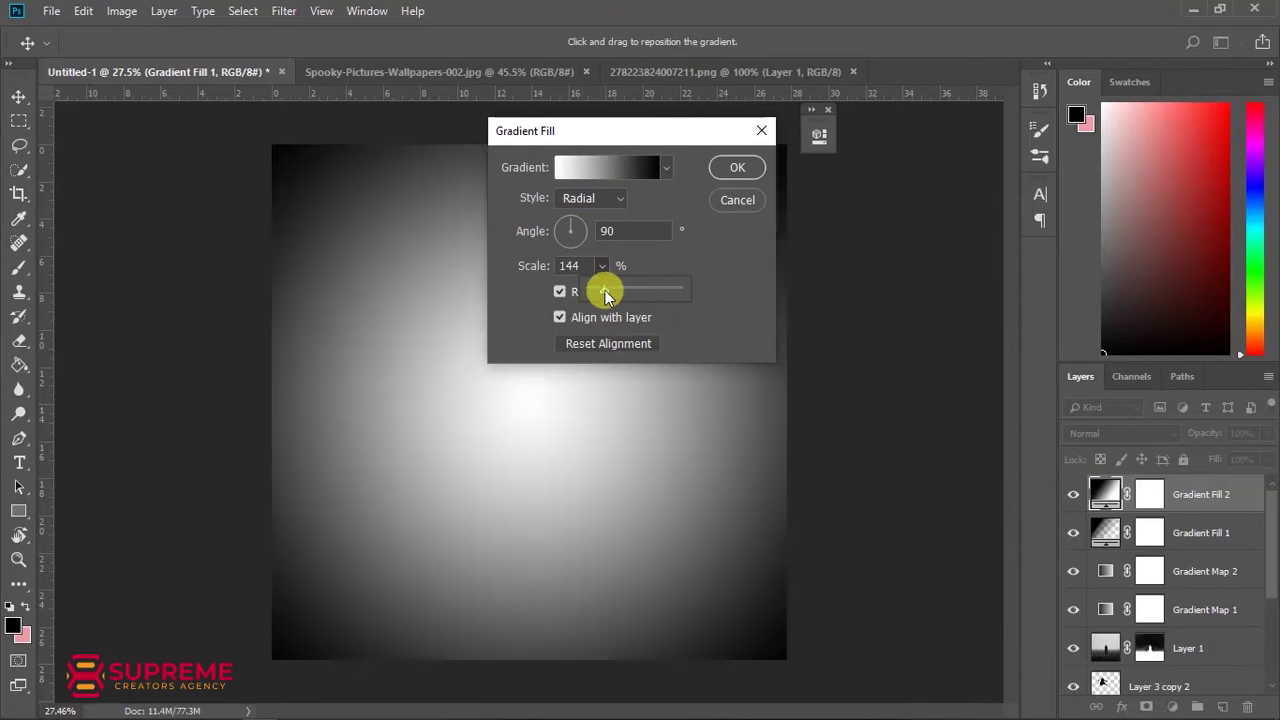
left_click(738, 170)
- Try Linear Dodge (Add) and Soft Light blend modes on Gradient Fill 2; attempt a transform
left_click(1110, 433)
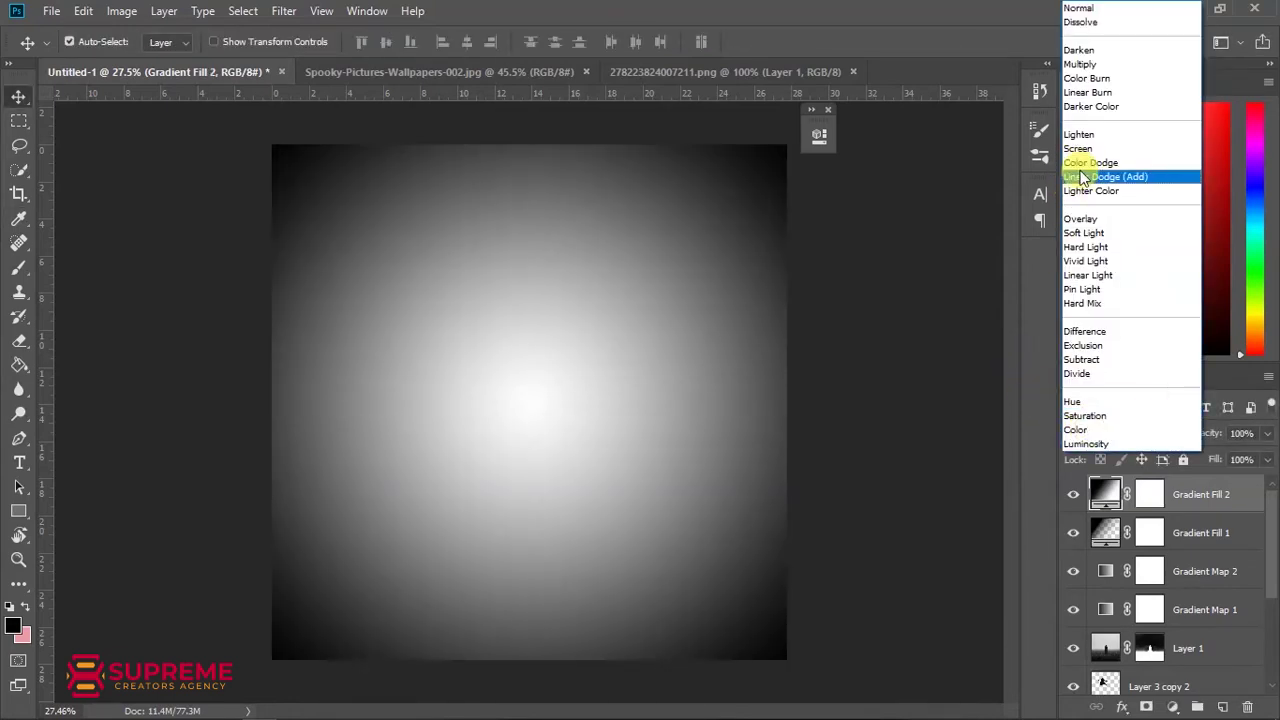
left_click(1085, 172)
key("Down")
key("Down")
key("Down")
key("Down")
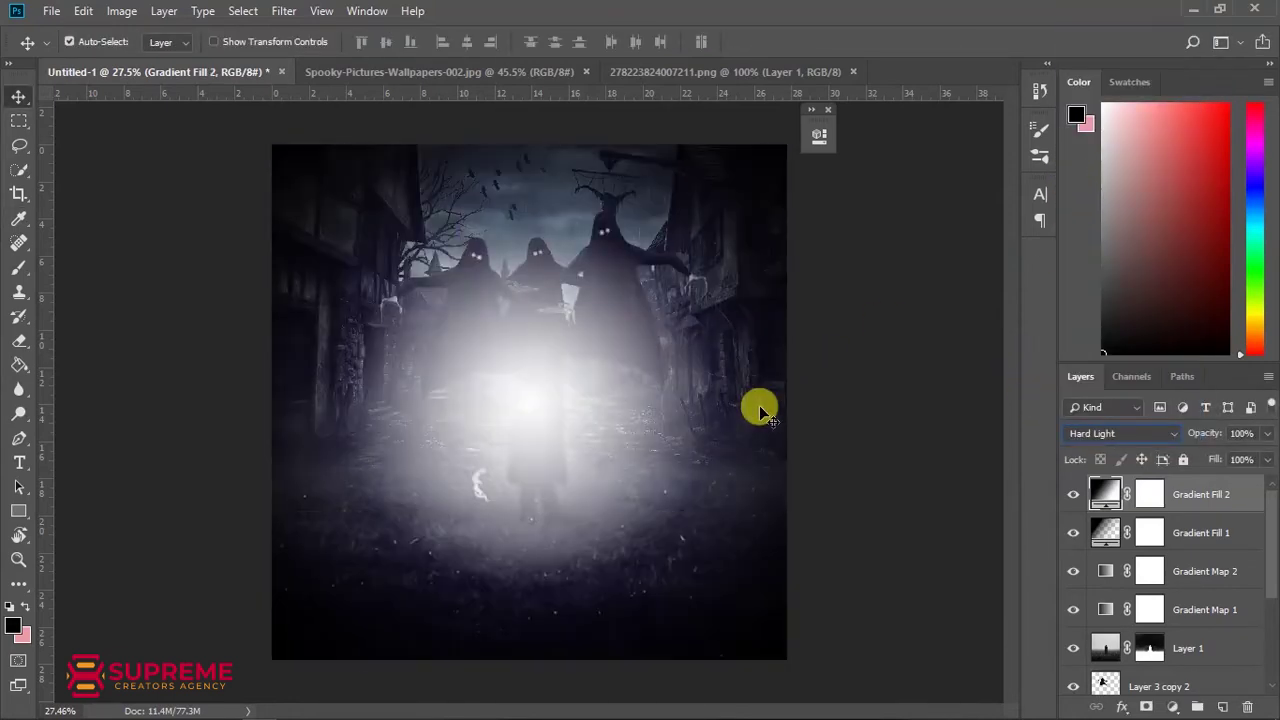
key("Up")
key("ctrl+t")
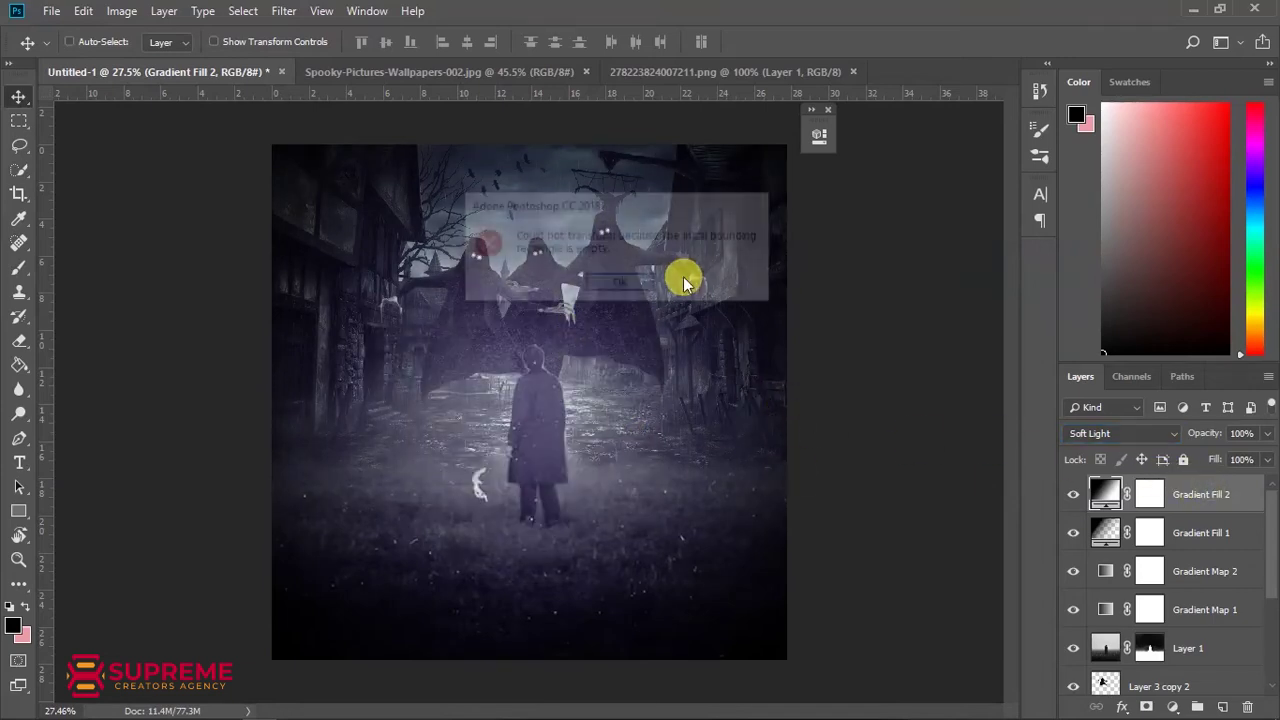
left_click(602, 289)
- Enlarge Gradient Fill 2's radial scale to 264 and toggle it to compare
double_click(1108, 494)
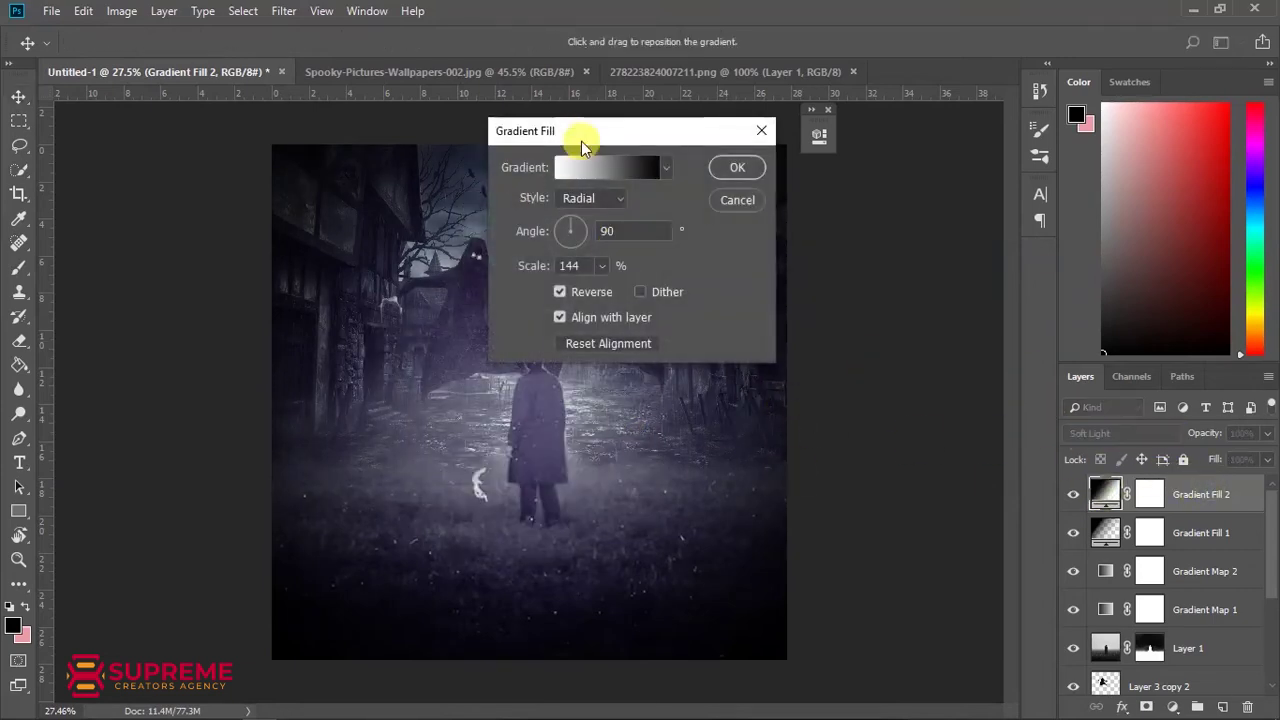
left_click_drag(583, 138, 718, 132)
left_click_drag(737, 287, 749, 286)
left_click(875, 162)
left_click(1073, 494)
left_click(1072, 494)
- Delete the trial Gradient Fill 2 layer and add a Levels adjustment layer
key("Delete")
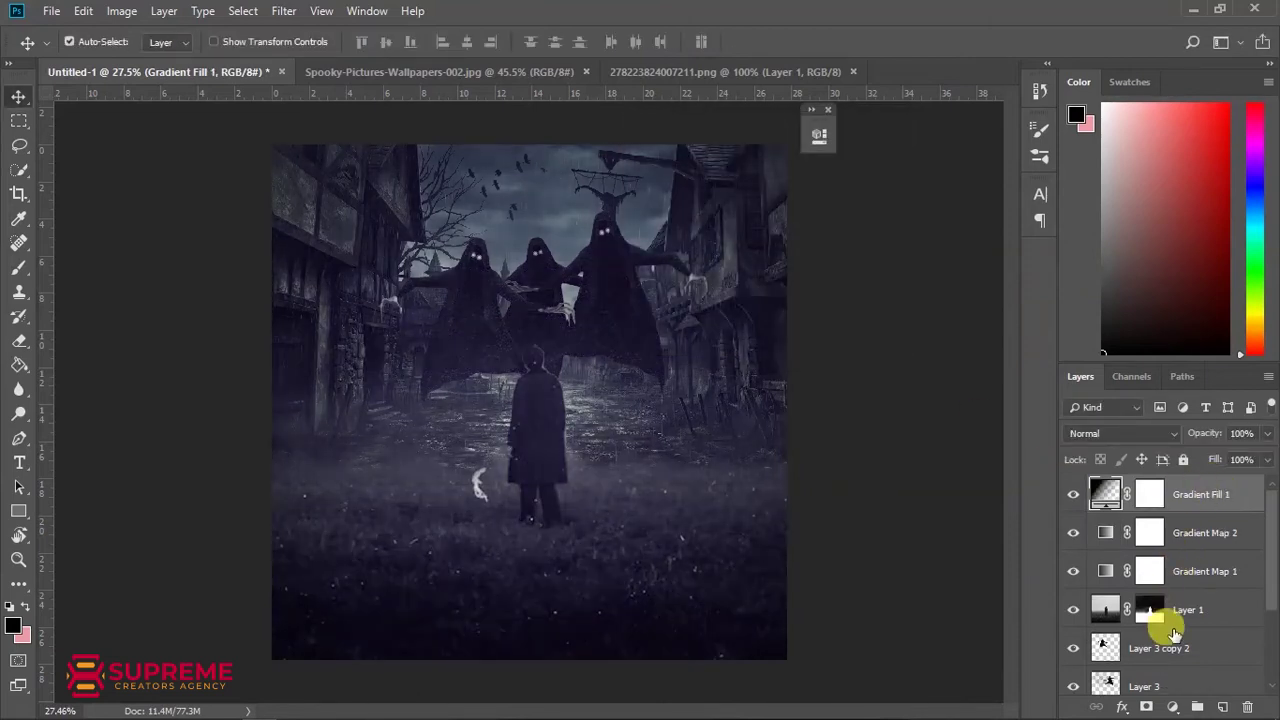
left_click(1172, 707)
left_click(1171, 445)
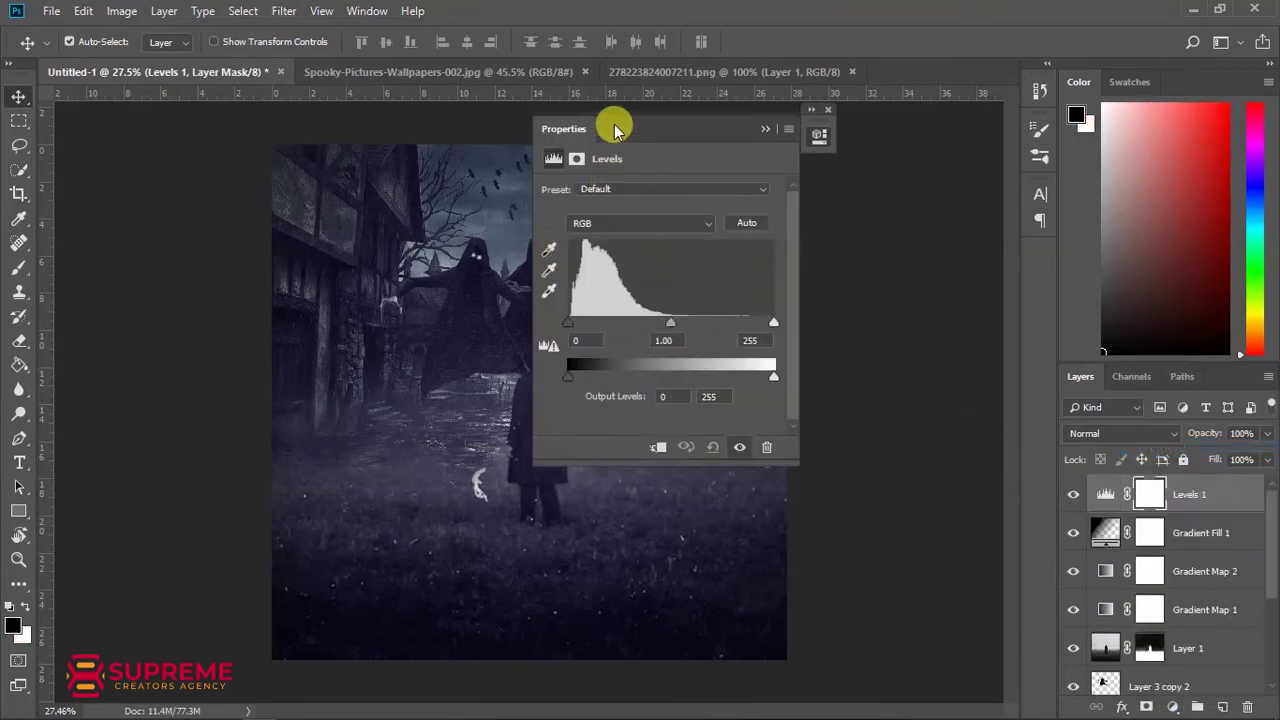
- Set the Levels input sliders to 7, 1.25 and 240, then close Properties
left_click_drag(614, 124, 752, 115)
left_click_drag(707, 322, 713, 322)
left_click_drag(814, 318, 808, 320)
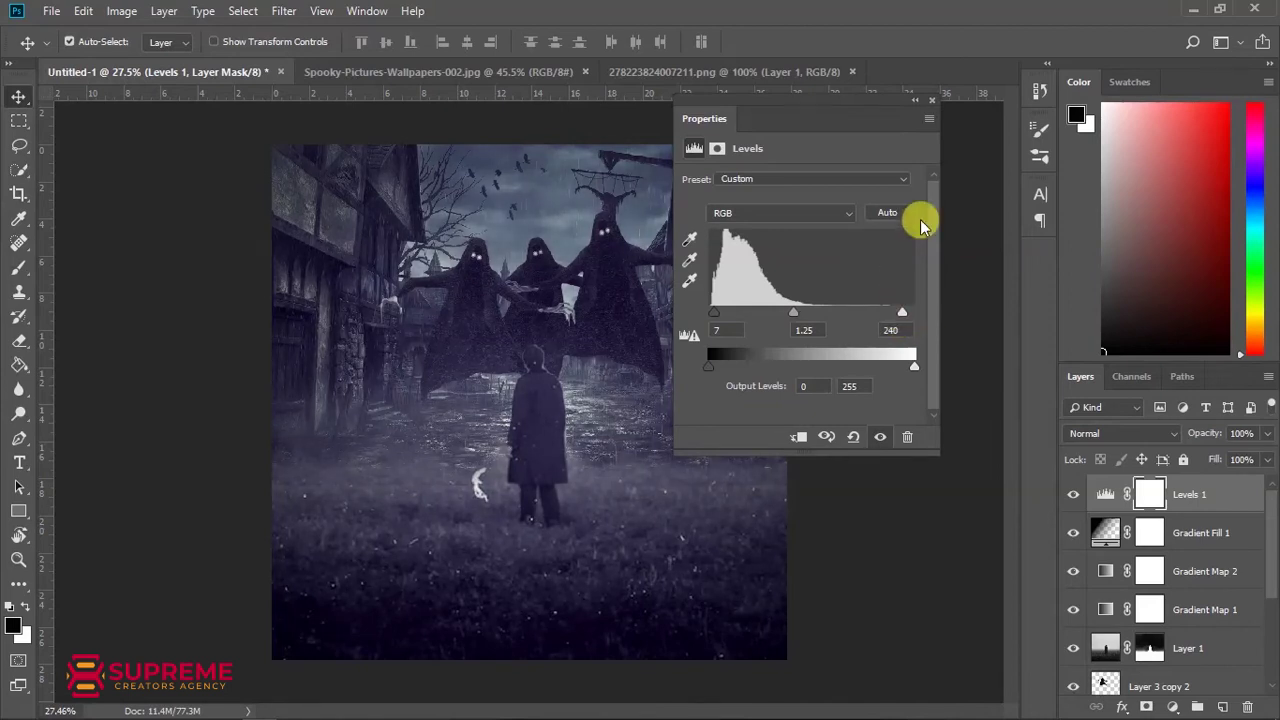
left_click(931, 101)
scroll(528, 229, "down", 2)
scroll(523, 251, "up", 2)
scroll(694, 106, "up", 1)
scroll(464, 306, "down", 2)
scroll(464, 306, "up", 2)
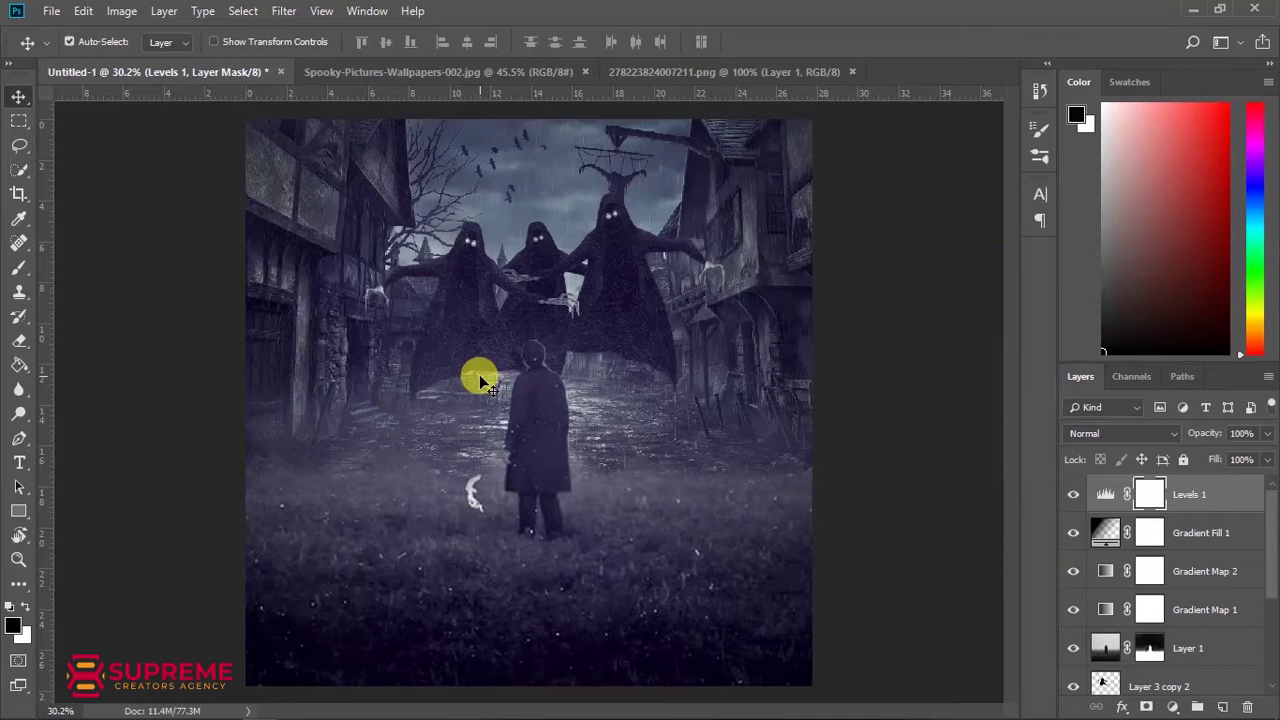
- Clone Stamp over the white streak on the grass on Layer 1 with a 103 px brush
left_click(1097, 646)
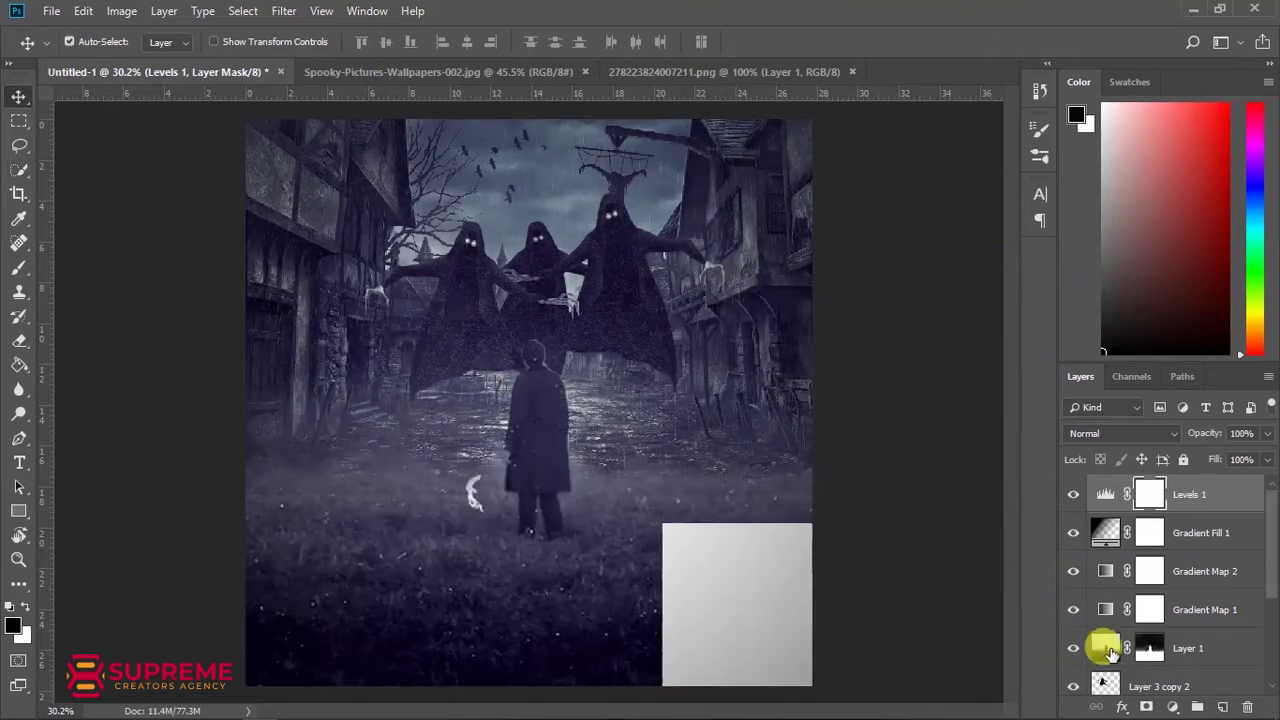
scroll(440, 485, "up", 3)
scroll(440, 485, "up", 2)
scroll(243, 349, "up", 2)
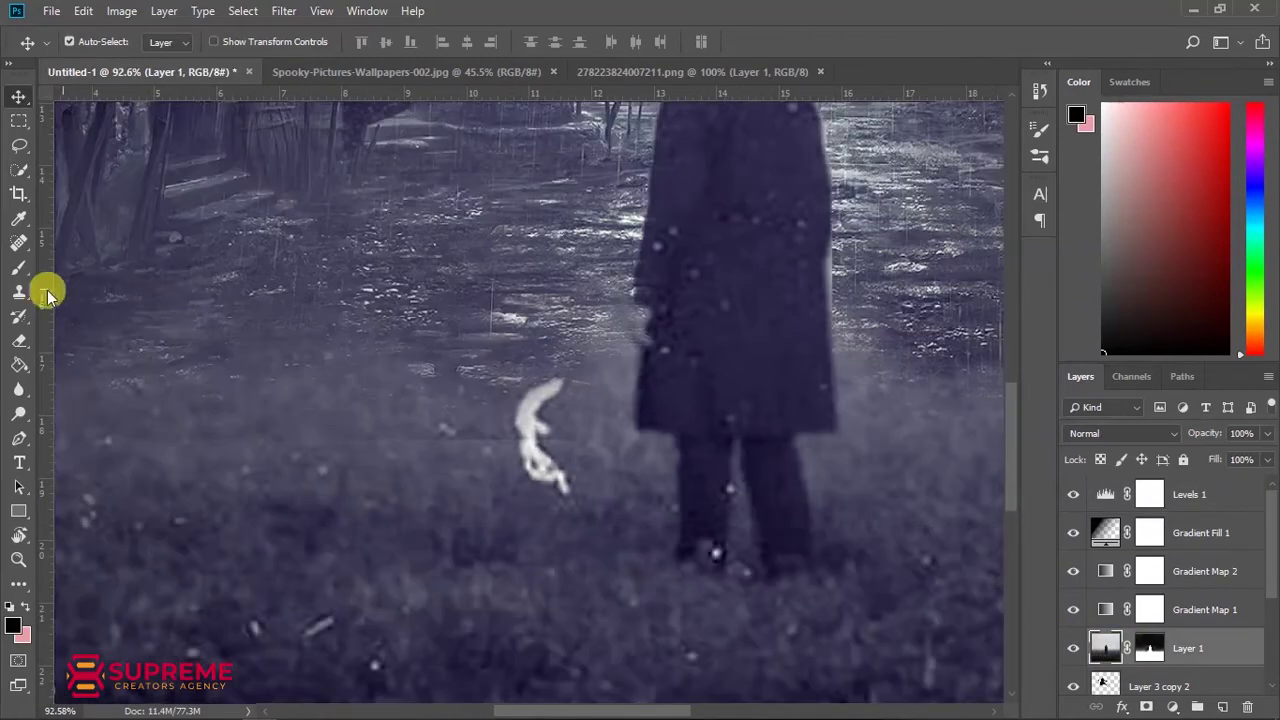
left_click(19, 291)
scroll(400, 400, "up", 2)
right_click(390, 405)
left_click_drag(351, 408, 337, 400)
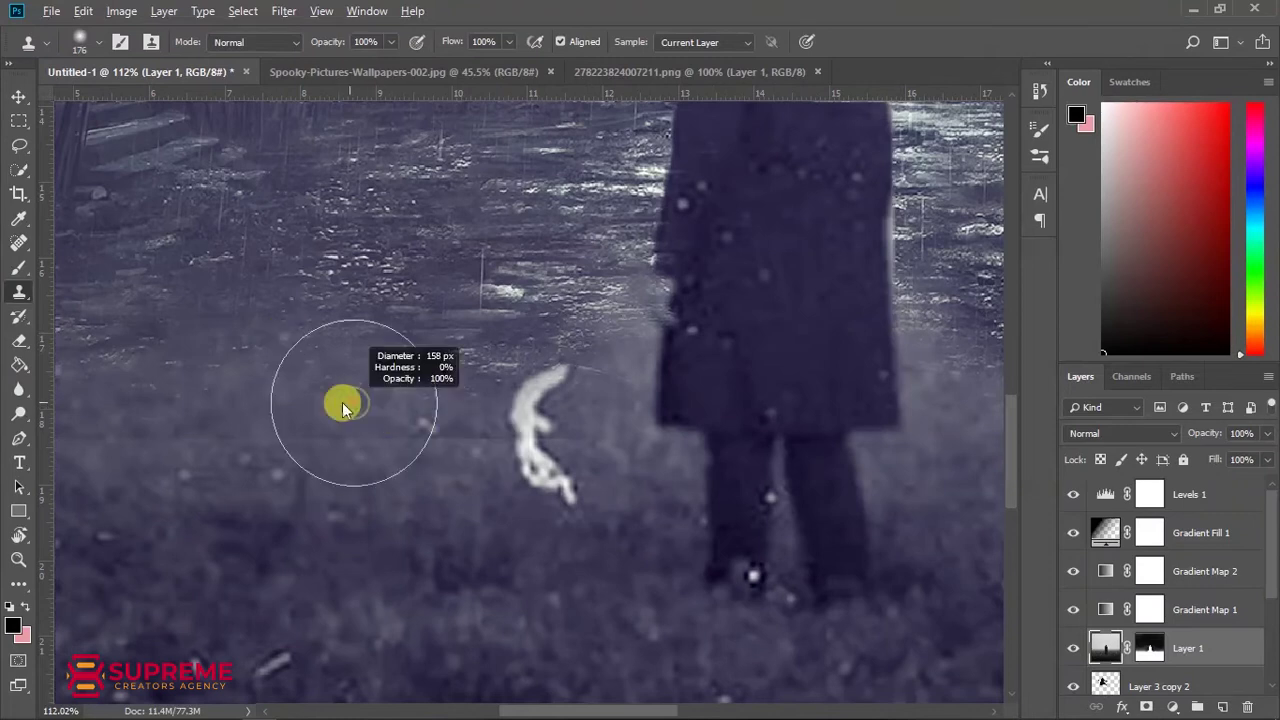
left_click_drag(470, 372, 513, 449)
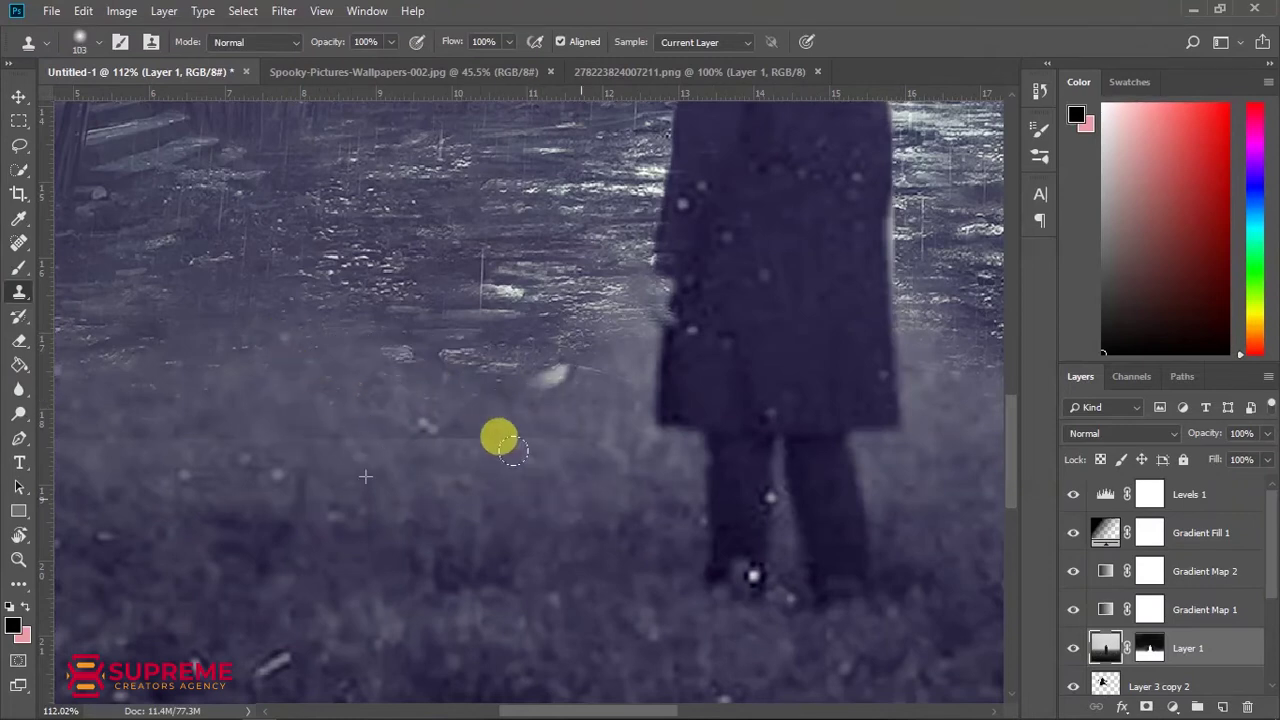
- Paint white on Layer 1's mask with a soft brush to add fog near the fence
left_click(1148, 648)
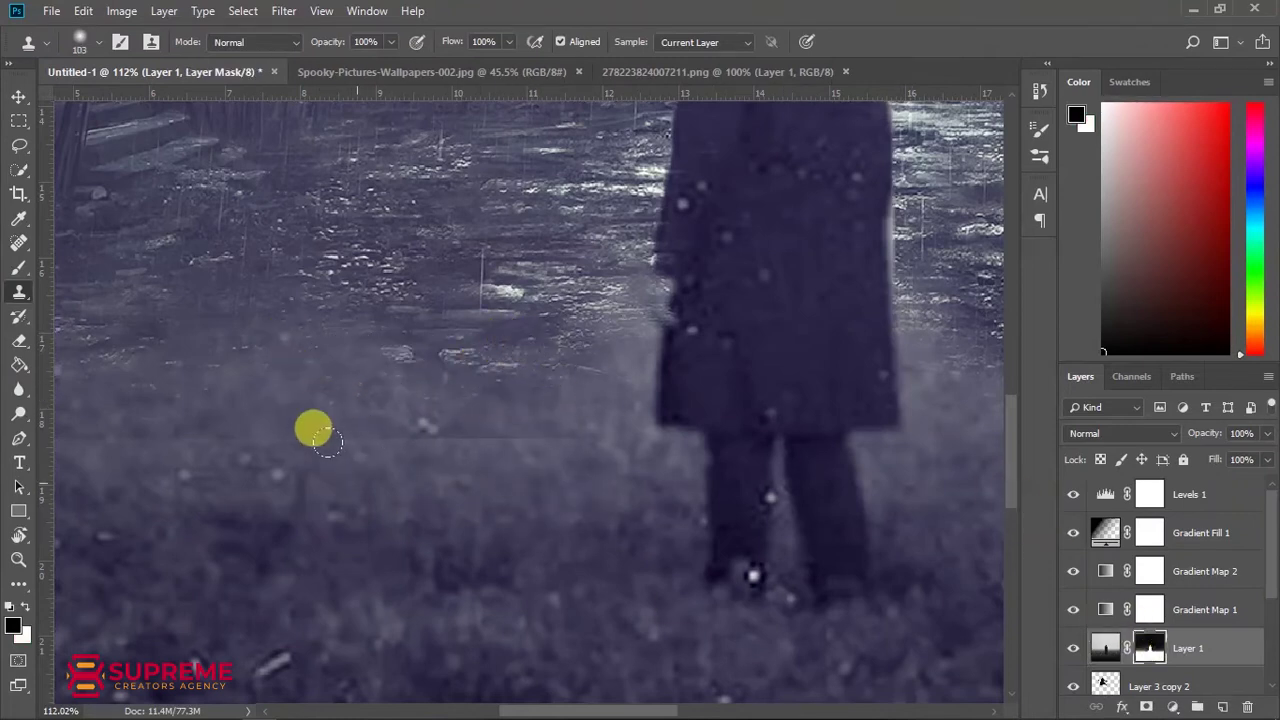
key("b")
left_click_drag(385, 445, 274, 440)
key("x")
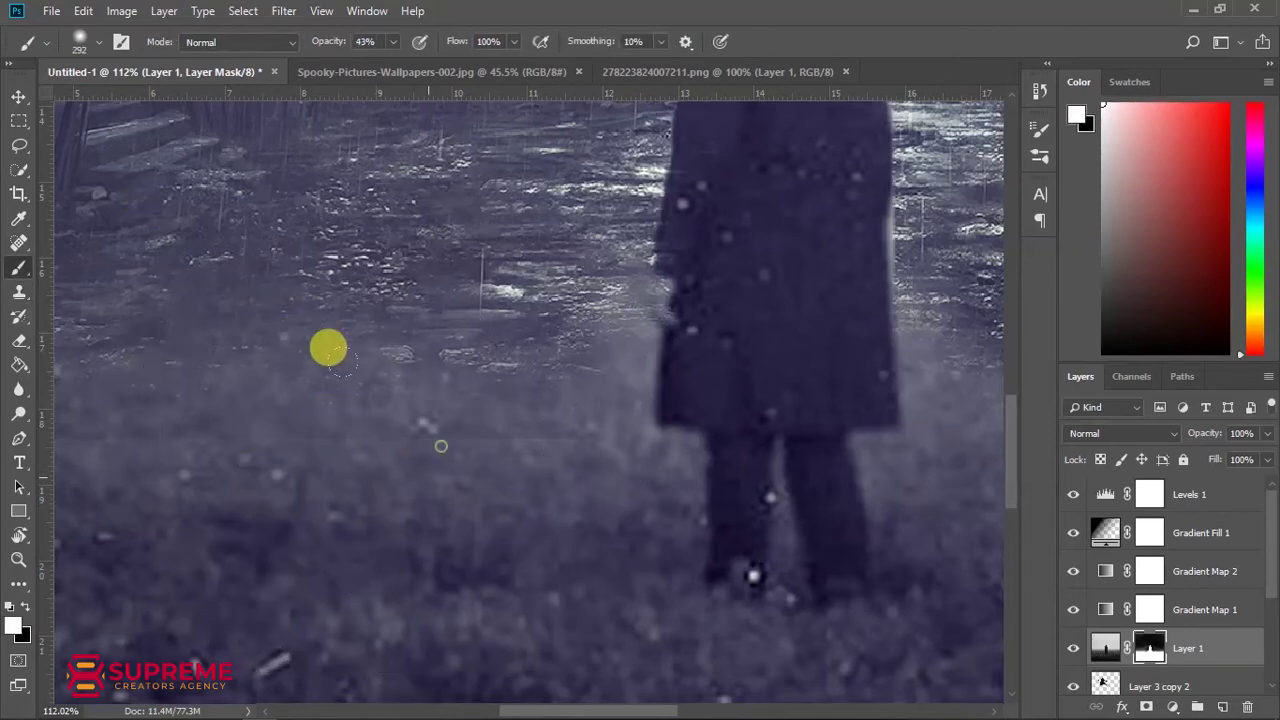
left_click_drag(400, 450, 263, 343)
scroll(300, 400, "down", 2)
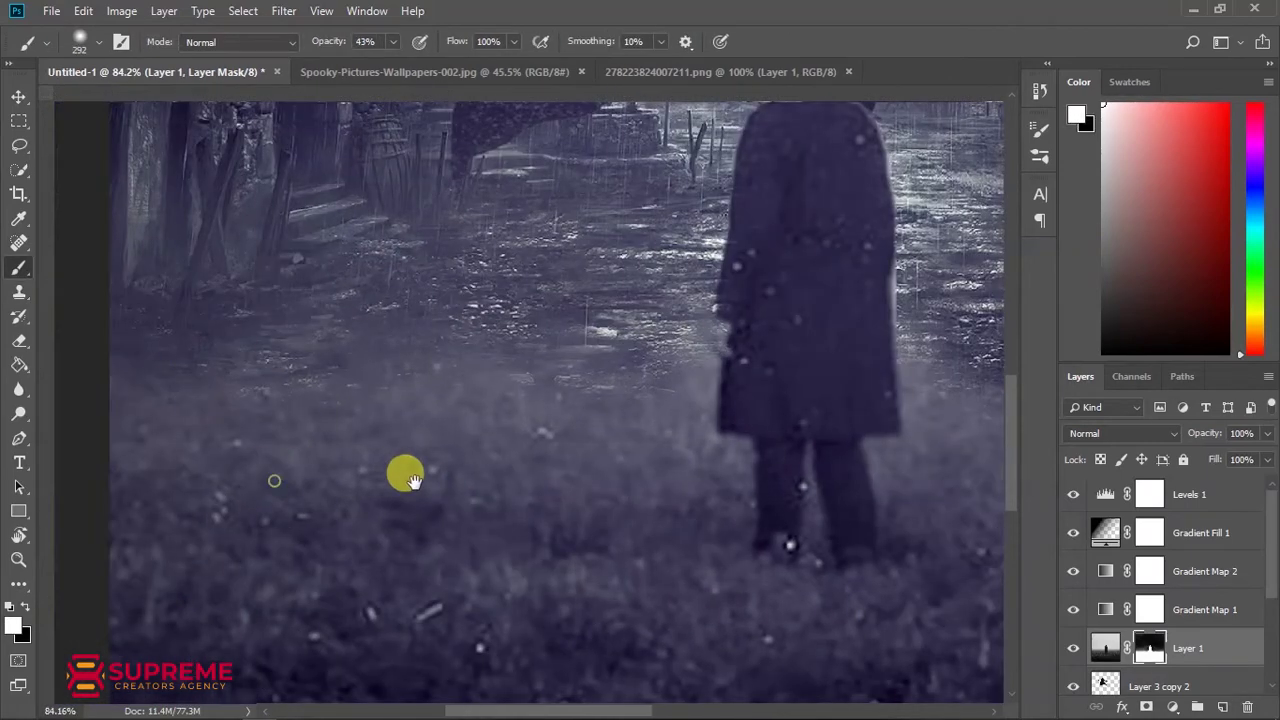
left_click_drag(406, 471, 202, 398)
left_click_drag(528, 434, 285, 510)
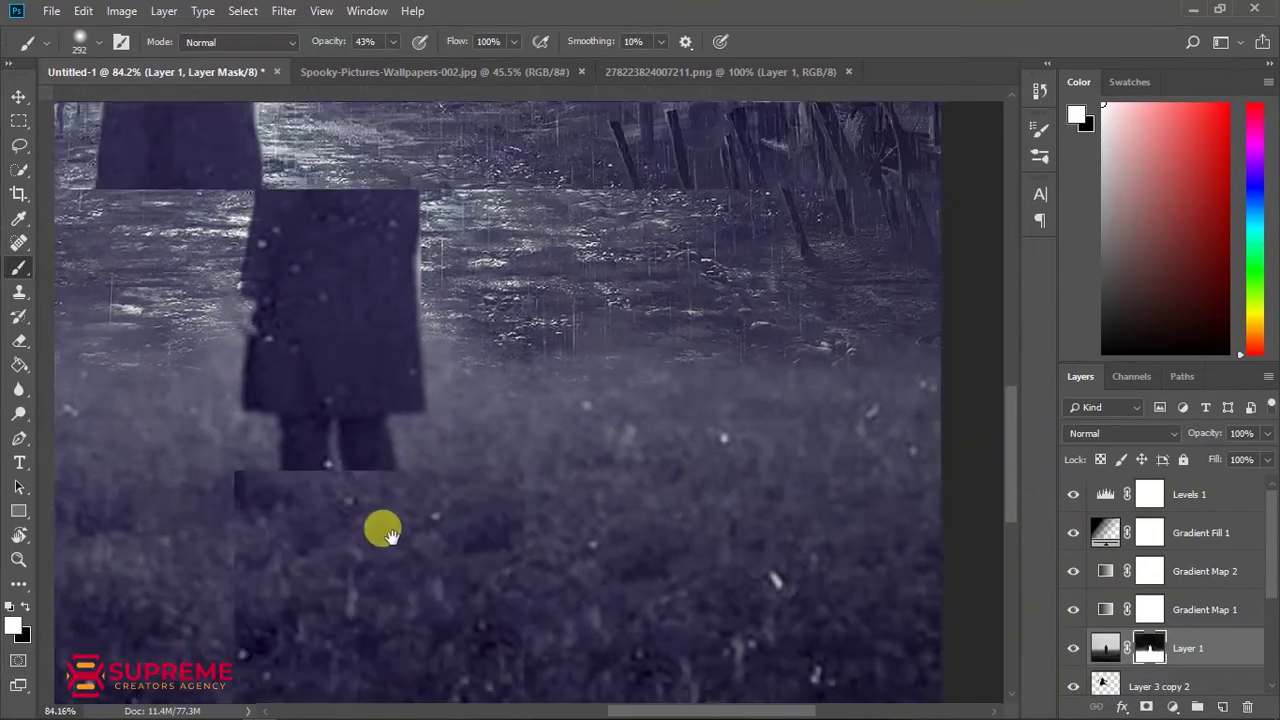
left_click_drag(380, 526, 266, 357)
key("ctrl+r")
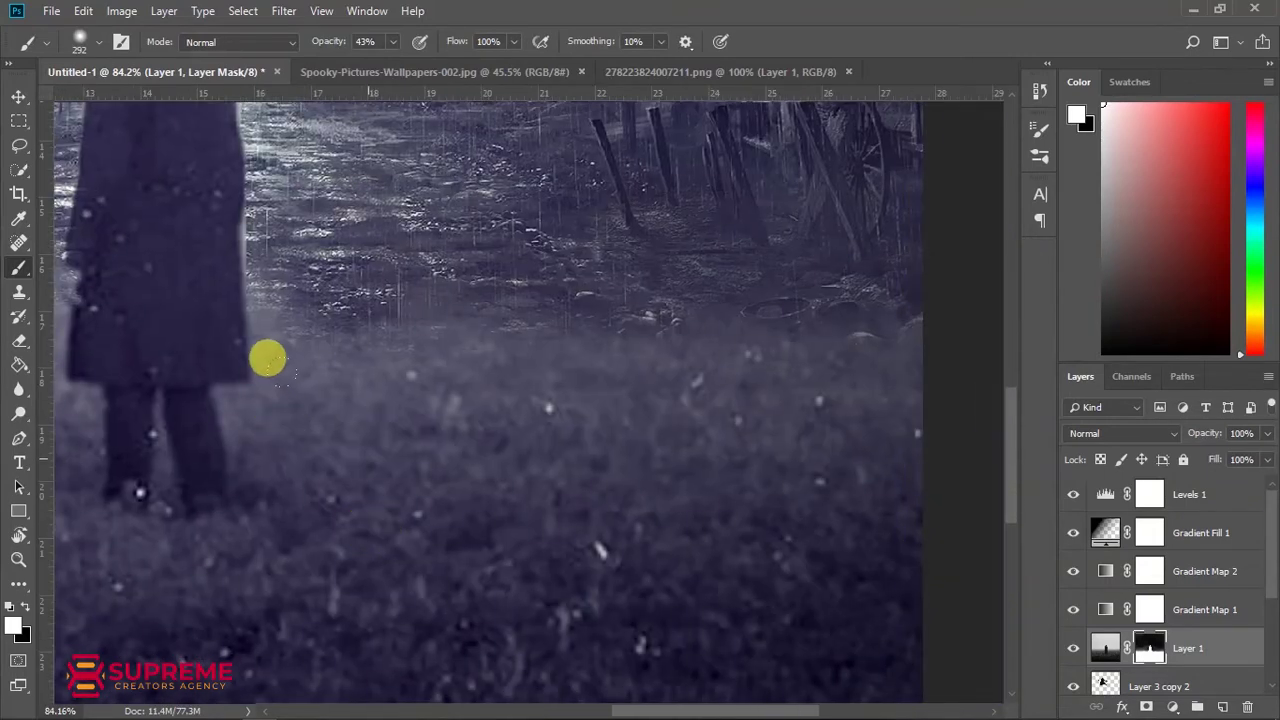
left_click_drag(640, 271, 743, 249)
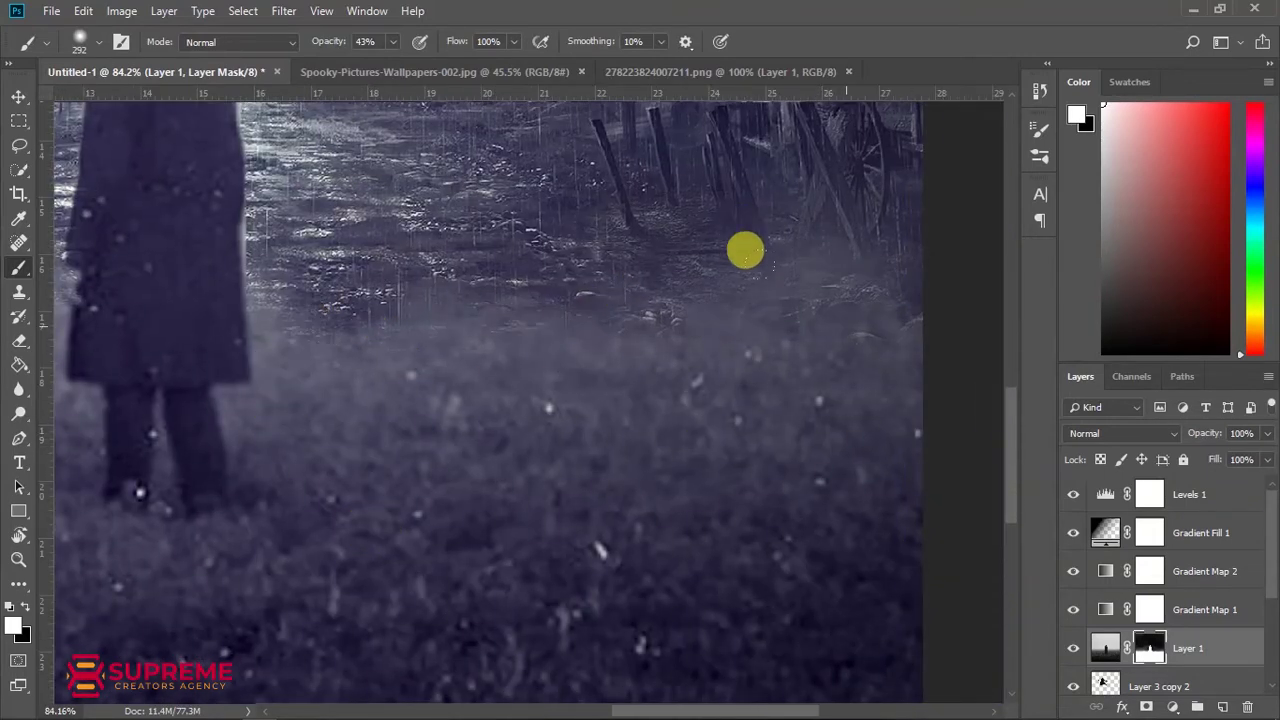
- Lower the brush opacity to 24% and keep fogging the grass around the cloaked man
left_click(392, 42)
left_click(310, 148)
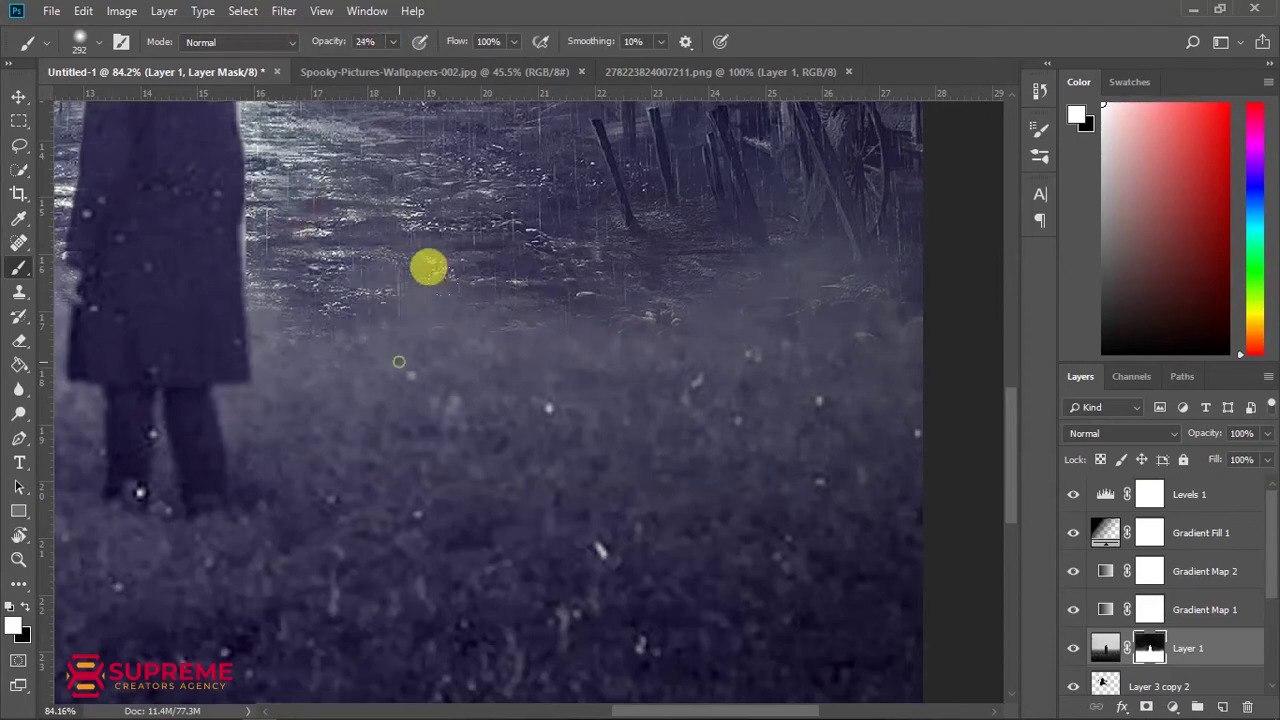
key("ctrl+r")
mouse_move(249, 391)
left_mouse_down()
mouse_move(420, 490)
mouse_move(825, 505)
left_mouse_up()
key("ctrl+r")
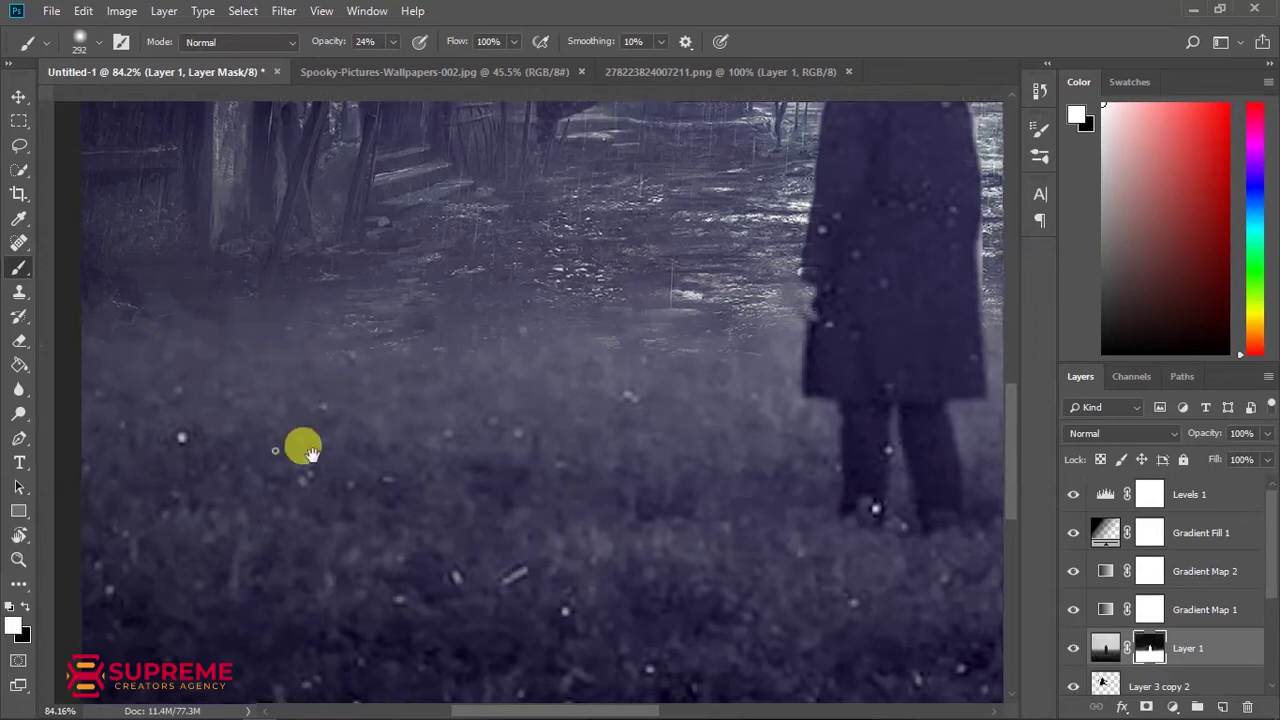
scroll(305, 380, "down", 3, "alt")
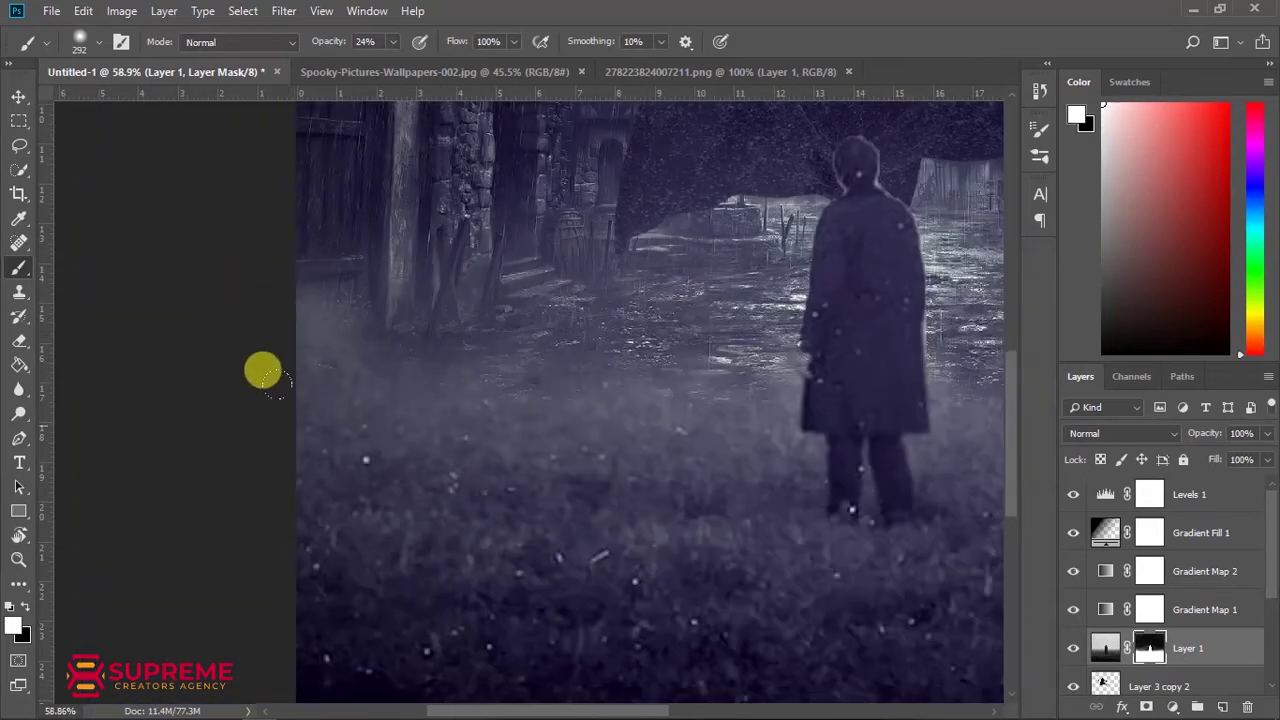
scroll(330, 410, "down", 2, "alt")
scroll(375, 445, "down", 2, "alt")
key("x")
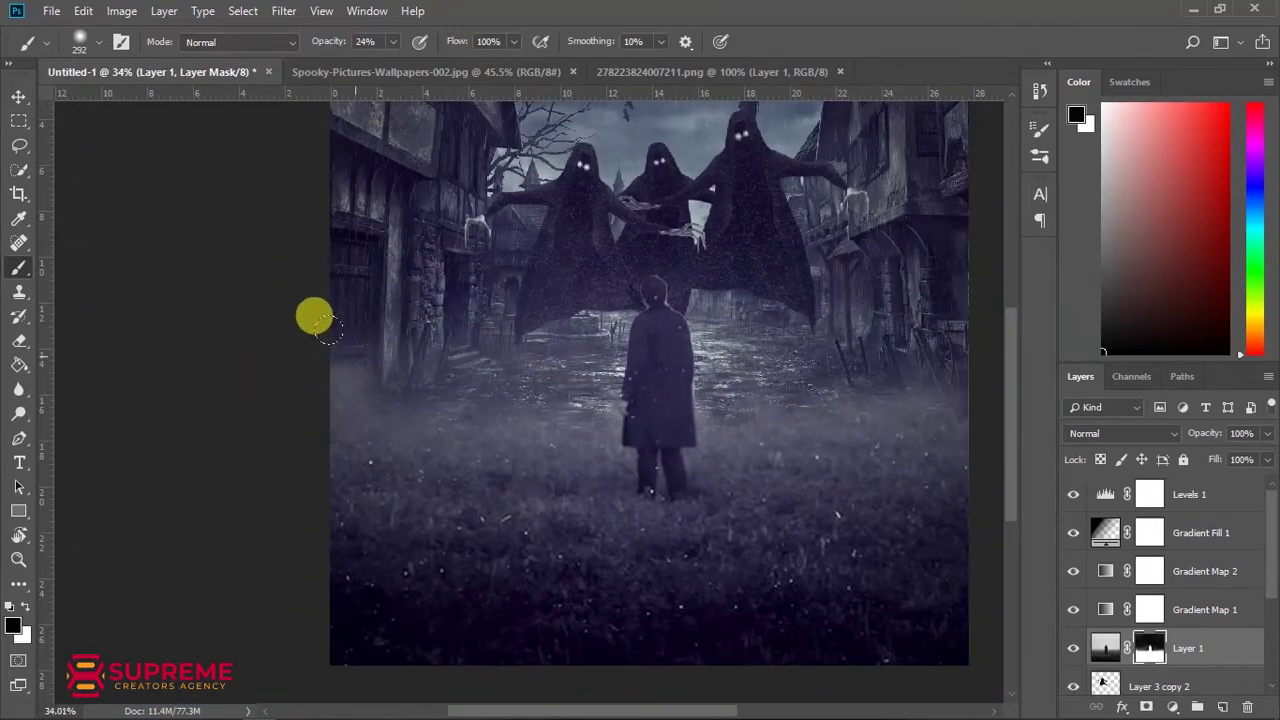
scroll(491, 434, "down", 2, "alt")
scroll(363, 460, "down", 1, "alt")
scroll(350, 432, "up", 3, "alt")
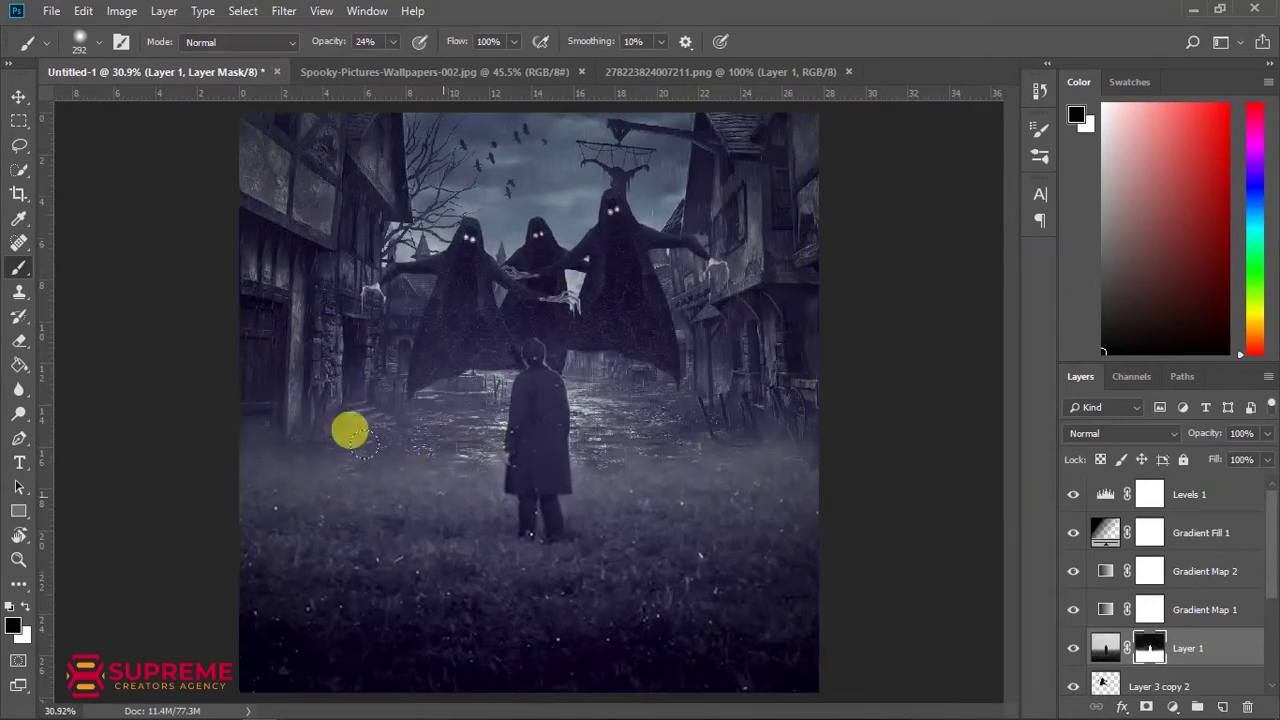
left_click(19, 98)
scroll(440, 392, "down", 1, "alt")
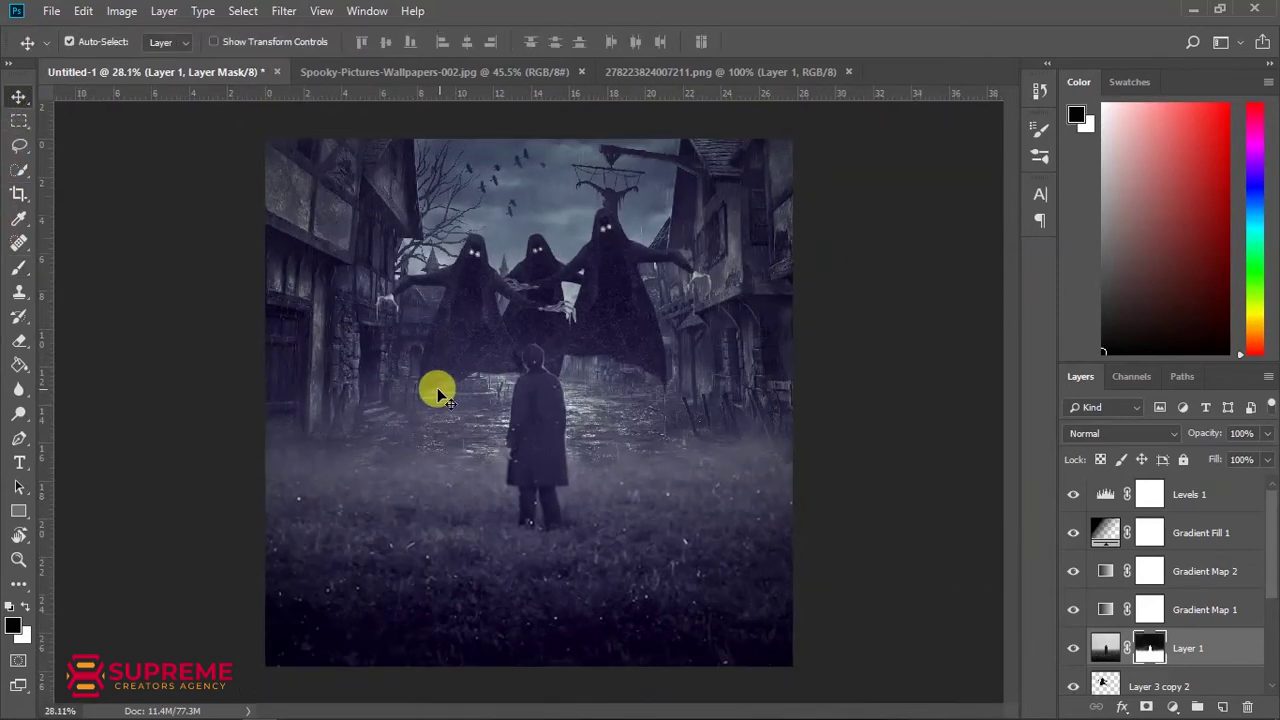
- Toggle Levels 1, Gradient Map 2, Gradient Map 1, Gradient Fill 1 and a ghost layer to compare the grade
left_click(1170, 500)
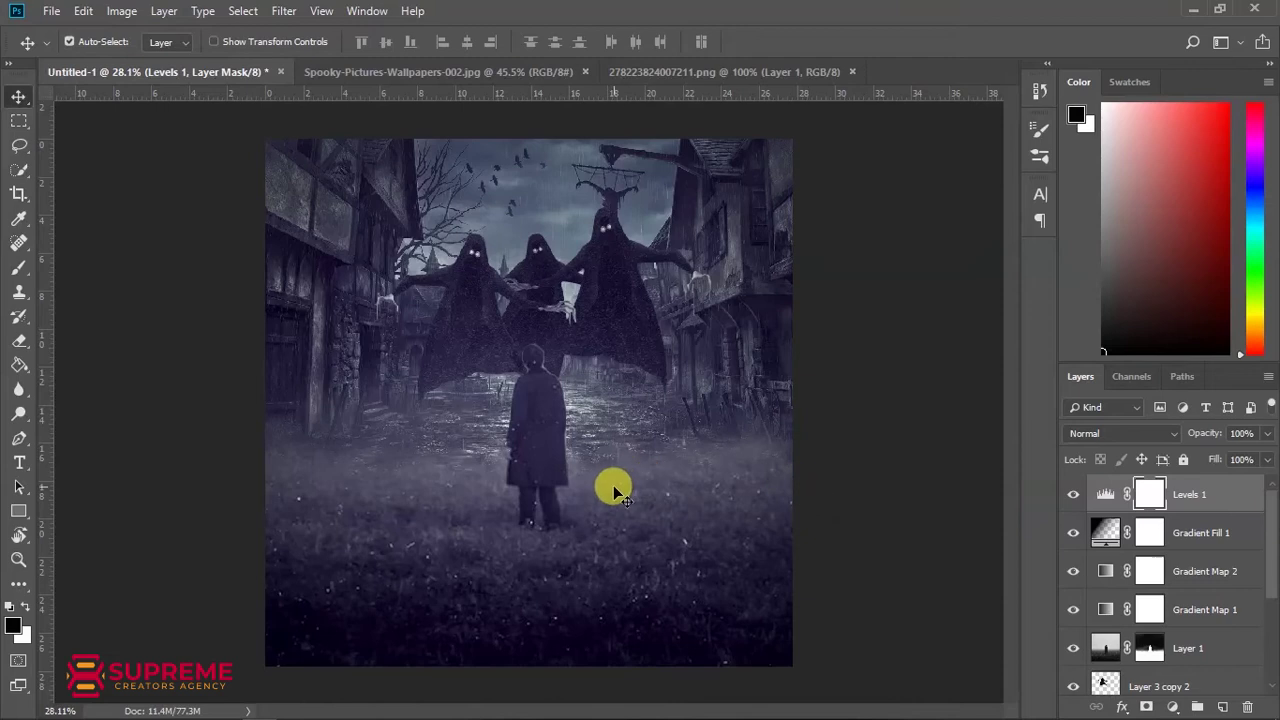
left_click(1073, 571)
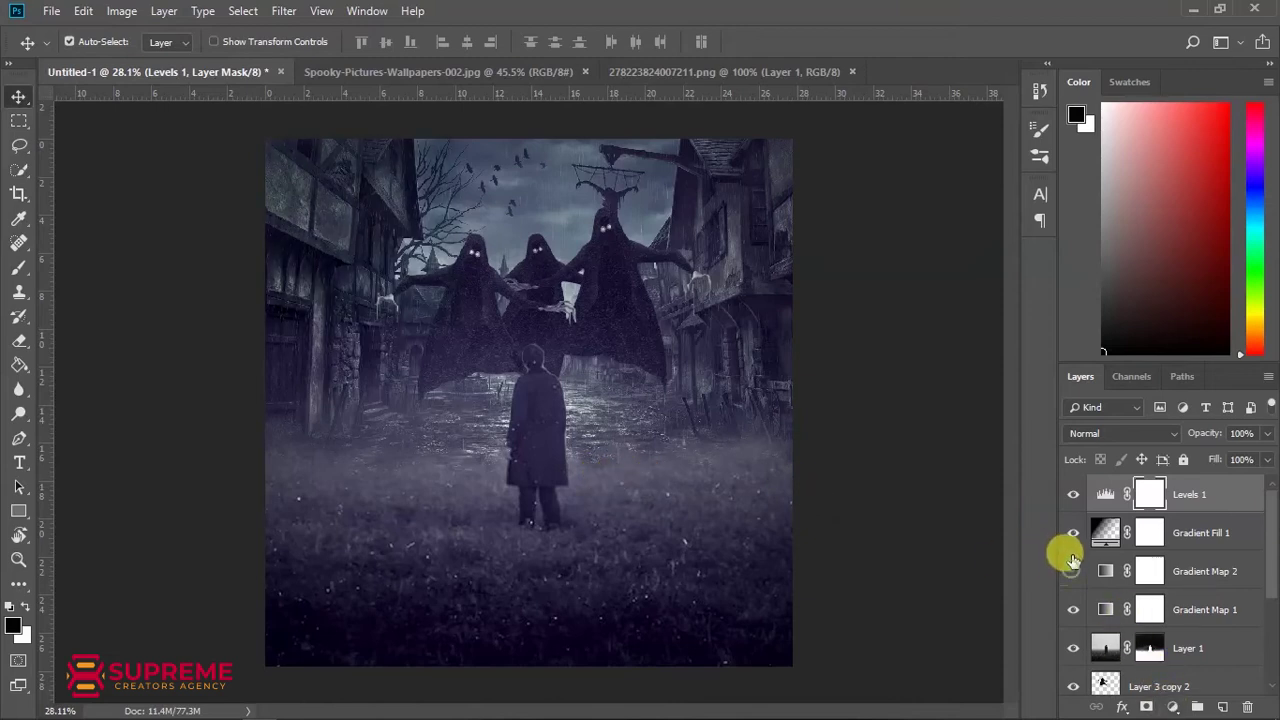
left_click(1073, 494)
left_click(1073, 494)
left_click(1073, 609)
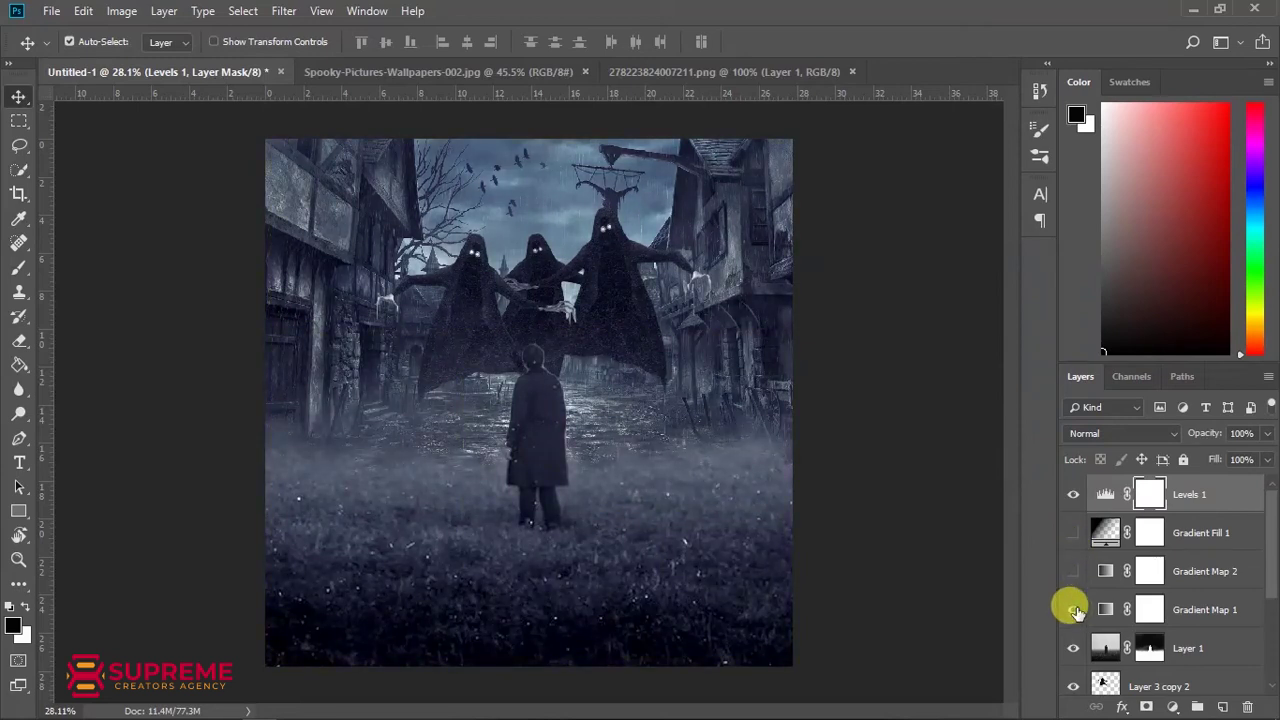
left_click(1073, 532)
left_click(1073, 532)
scroll(1175, 640, "down", 1)
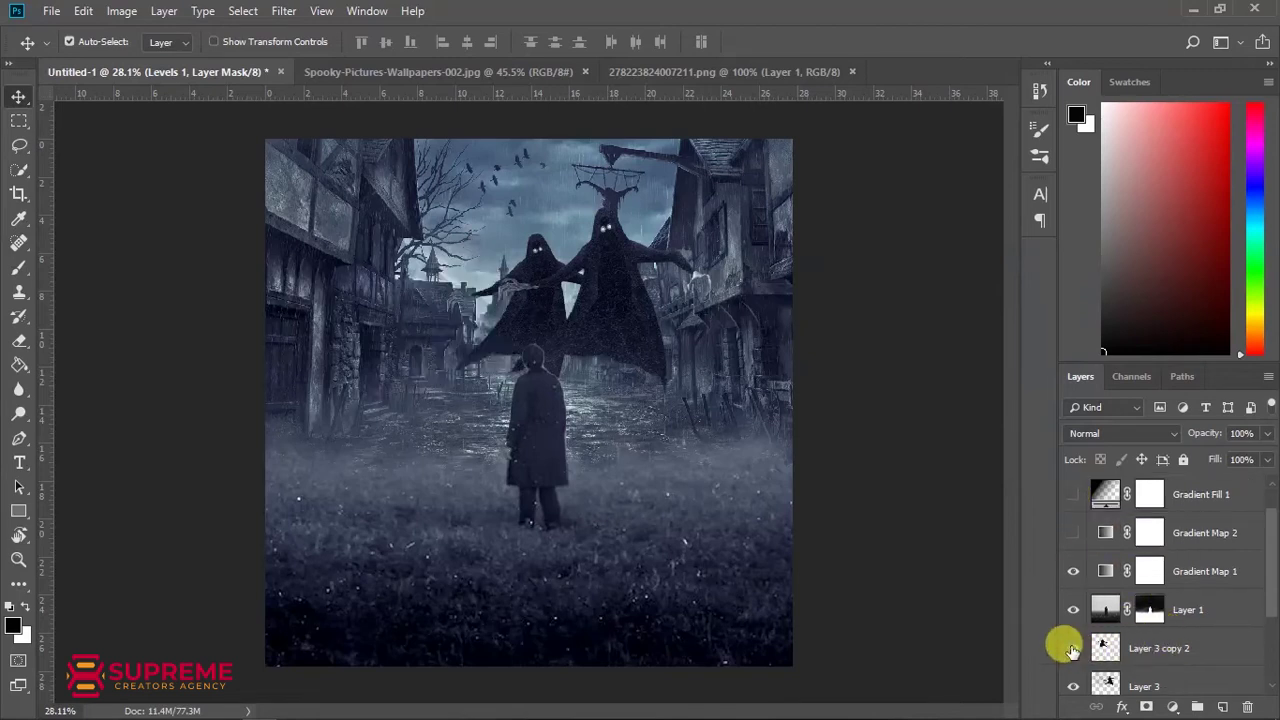
left_click(1073, 648)
scroll(1150, 650, "down", 1)
- Set the Layer 3 copy 2 ghost to Linear Dodge (Add) and lower its opacity
left_click(1157, 608)
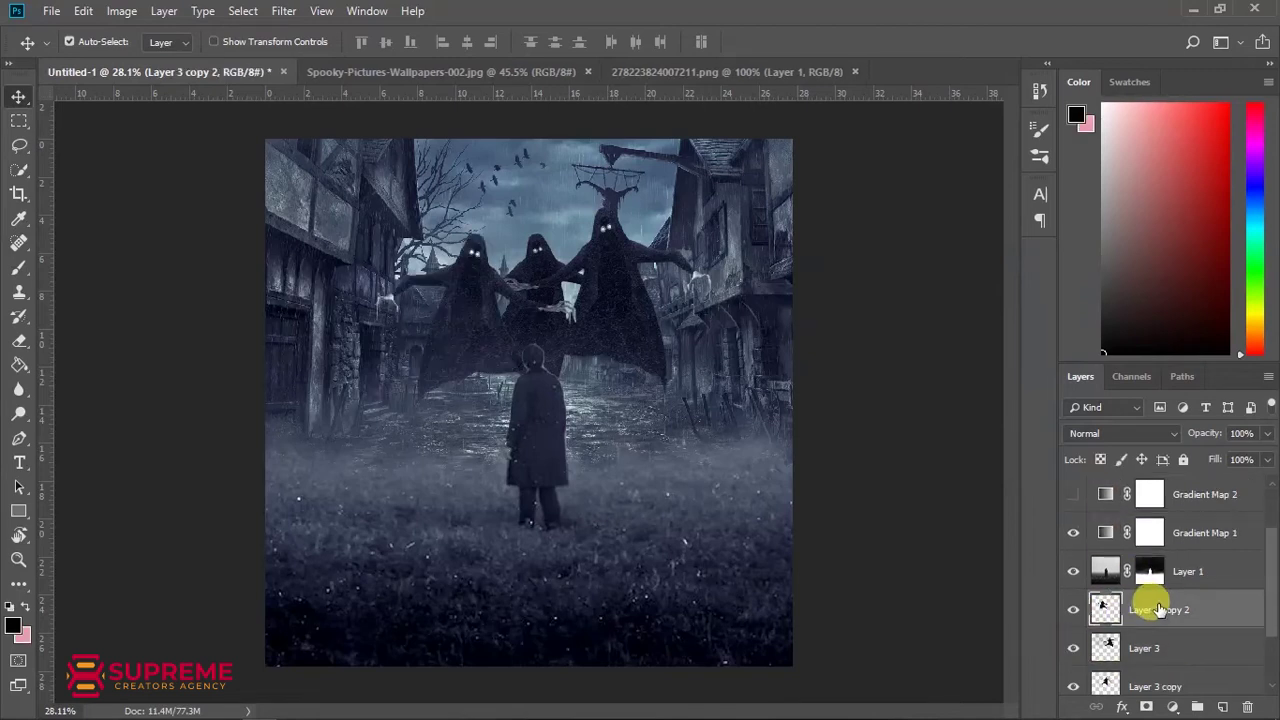
scroll(1150, 605, "down", 1)
left_click(1112, 436)
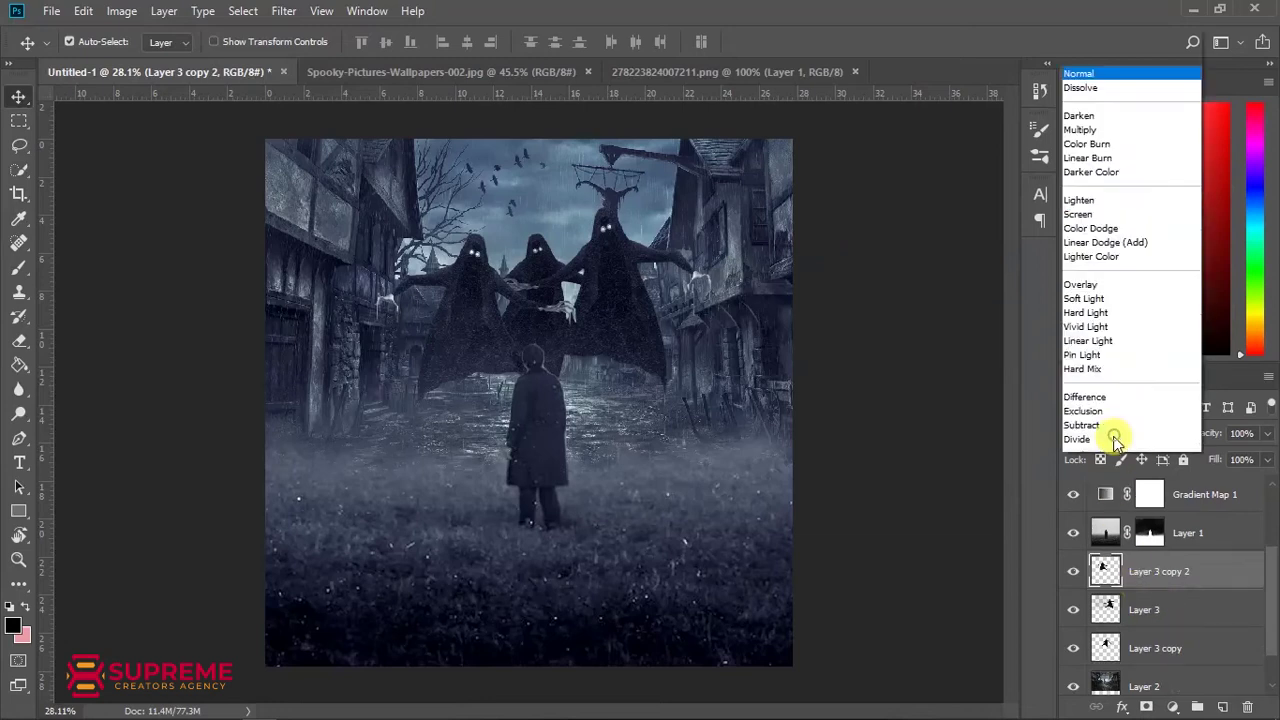
left_click(1100, 176)
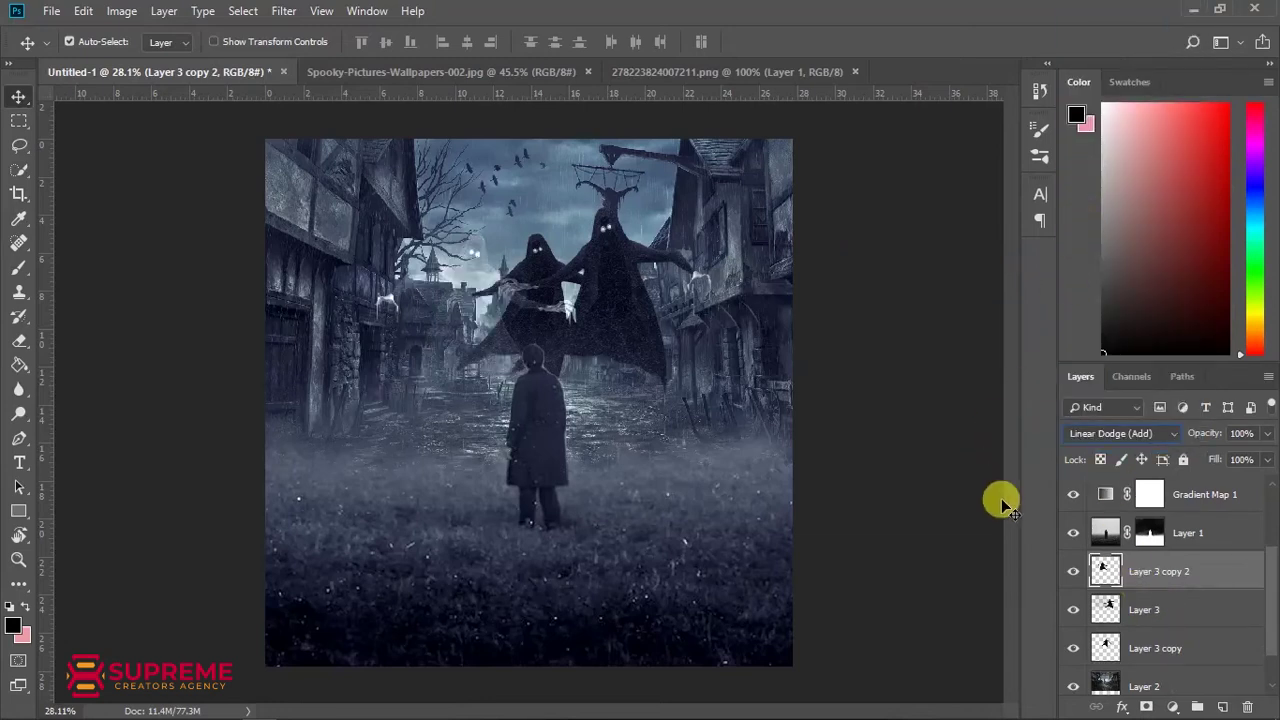
key("Up")
key("Up")
key("Up")
key("Up")
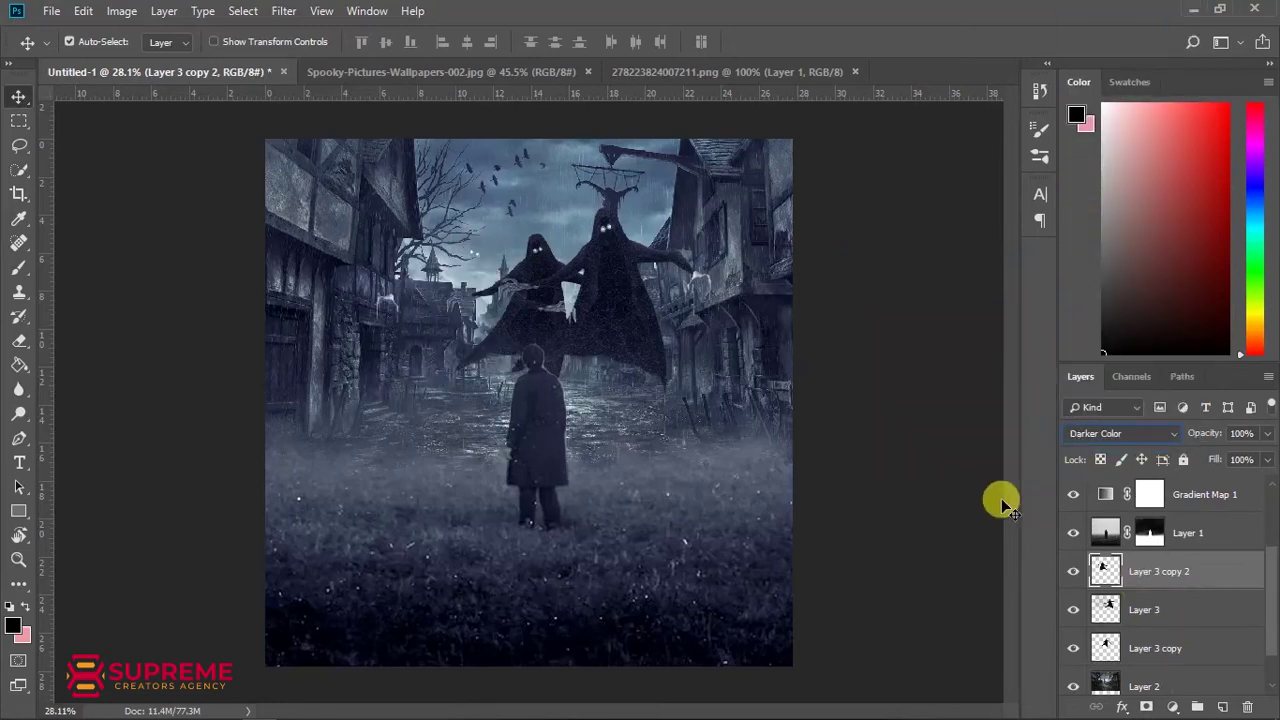
left_click(1267, 433)
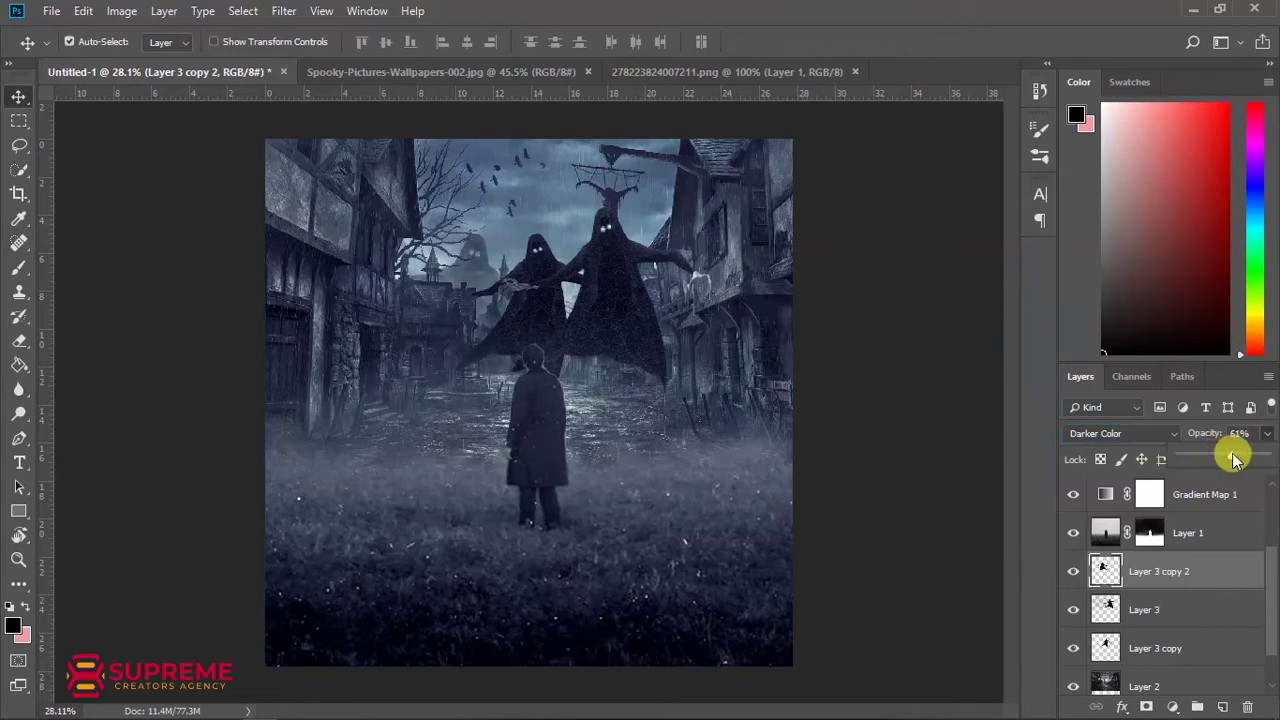
- Set Layer 3 and Layer 3 copy 2 to Linear Dodge (Add), then delete the extra duplicate ghost
left_click(1143, 609)
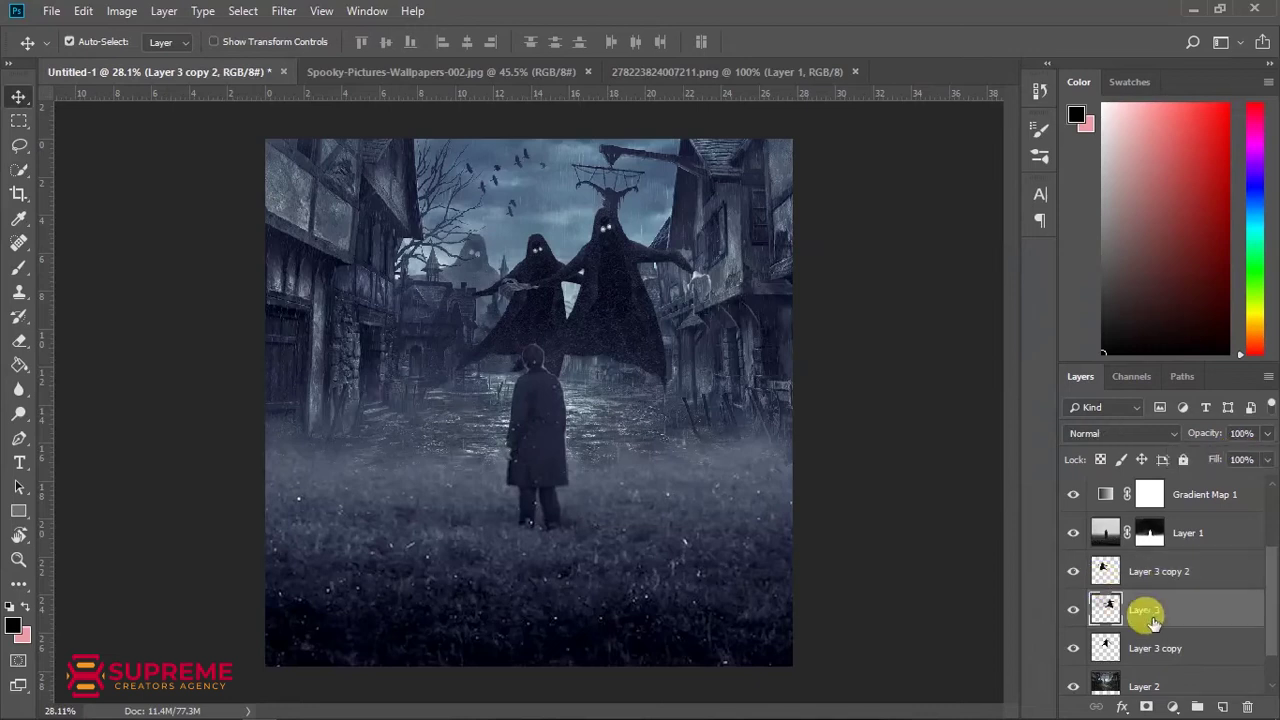
left_click(1115, 433)
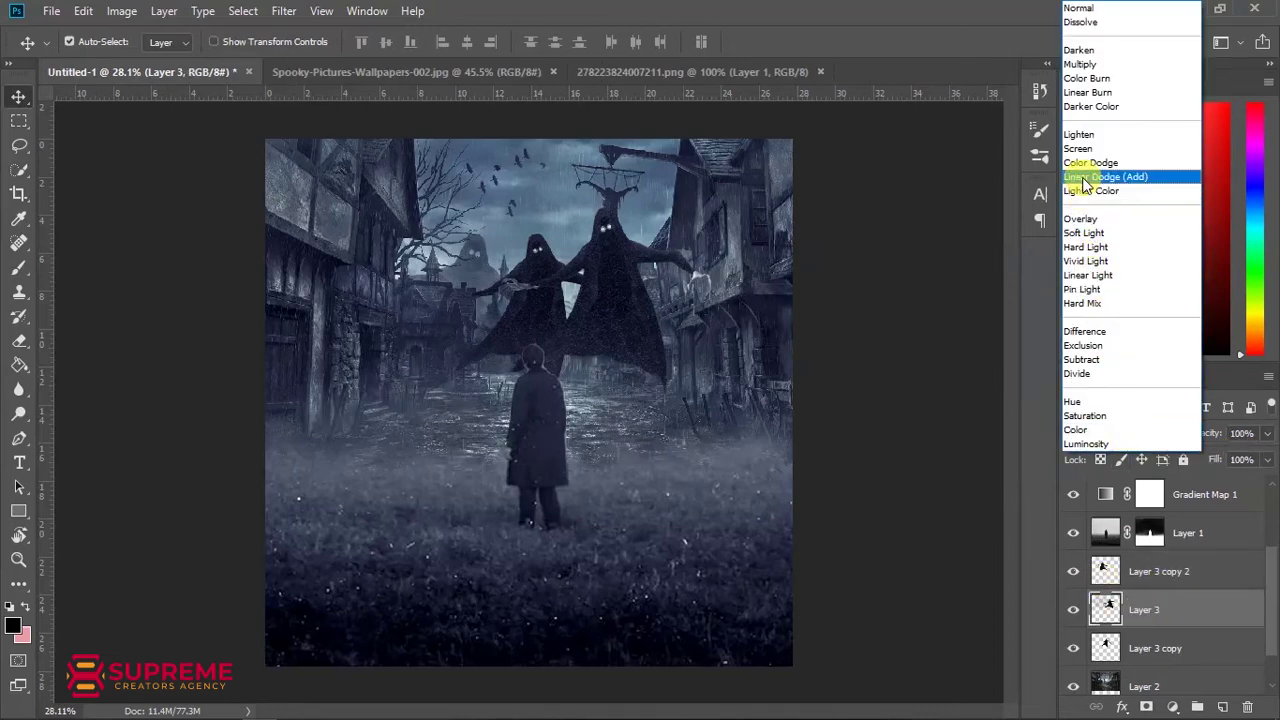
left_click(1105, 176)
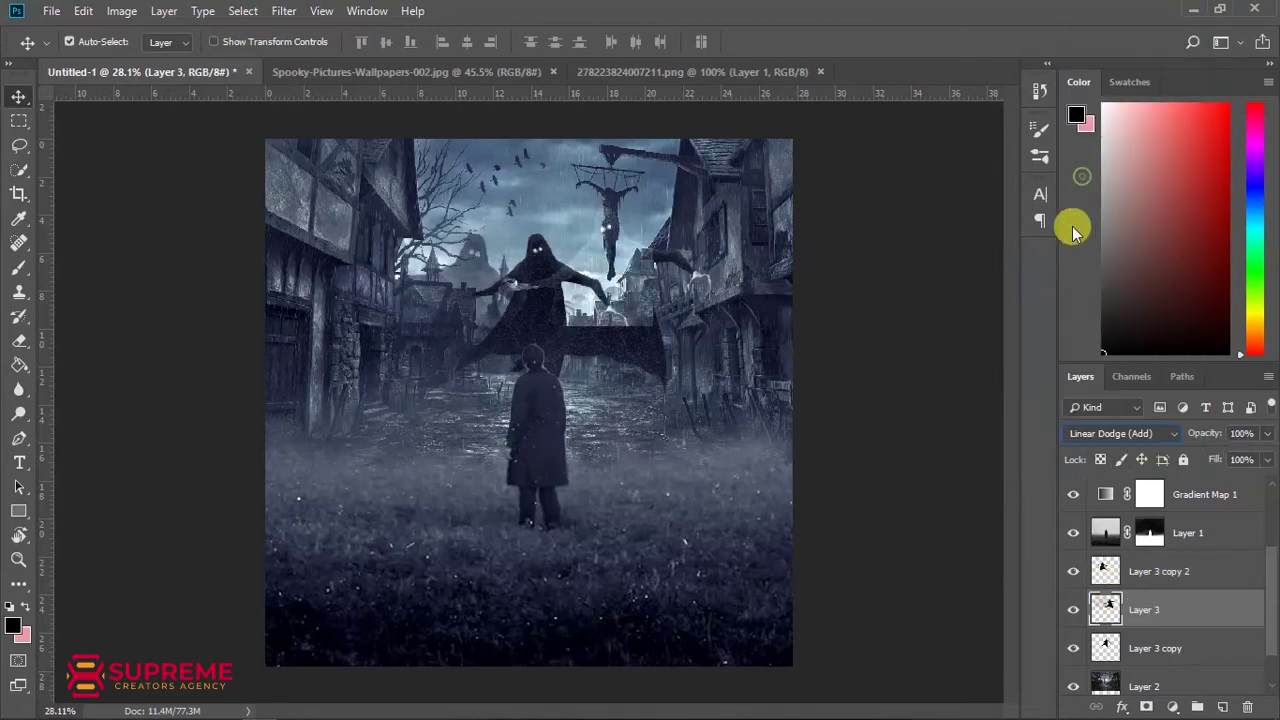
left_click(1143, 571)
left_click(1115, 433)
left_click(1105, 176)
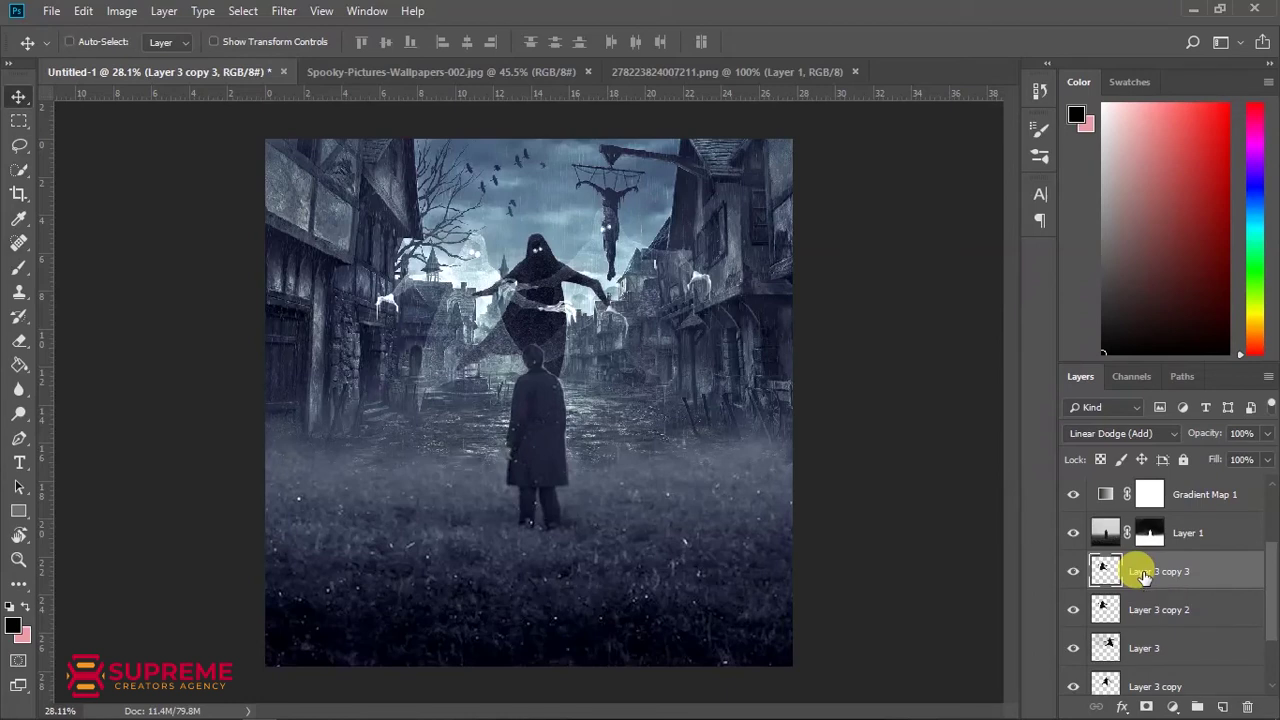
key("Delete")
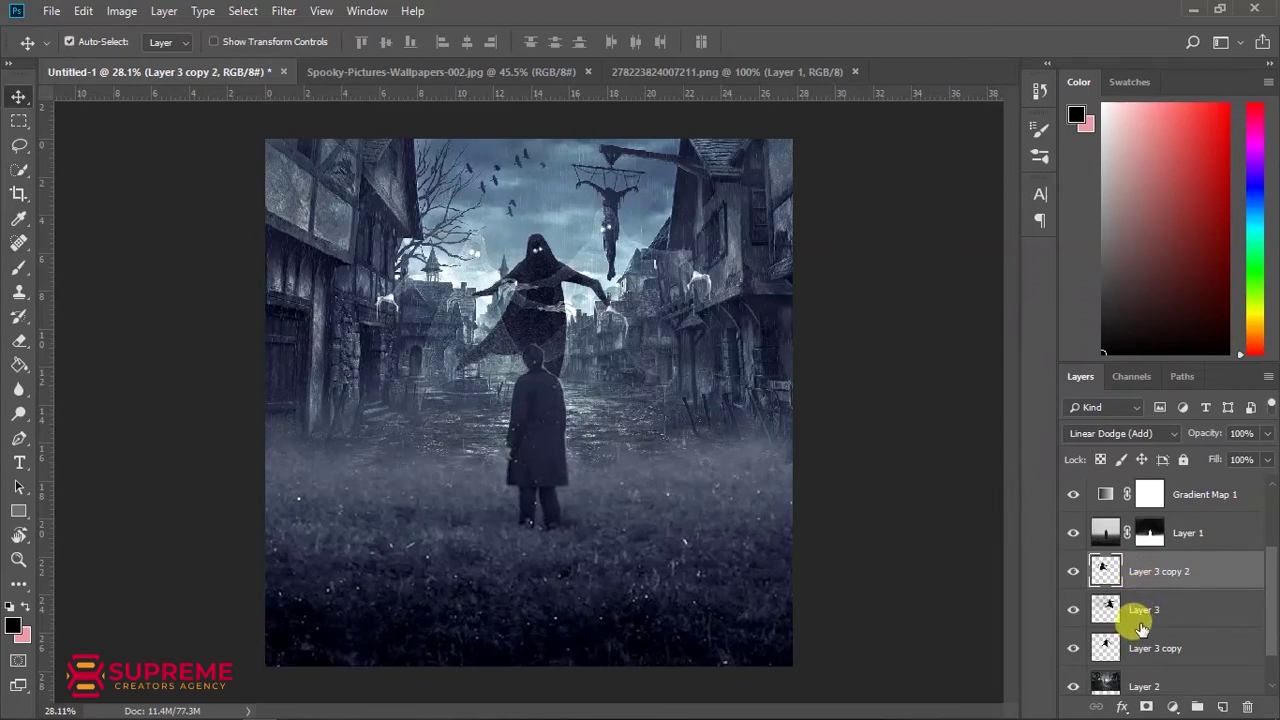
- Select the three ghost layers and group them into Group 1
left_click(1153, 645)
scroll(457, 300, "up", 1)
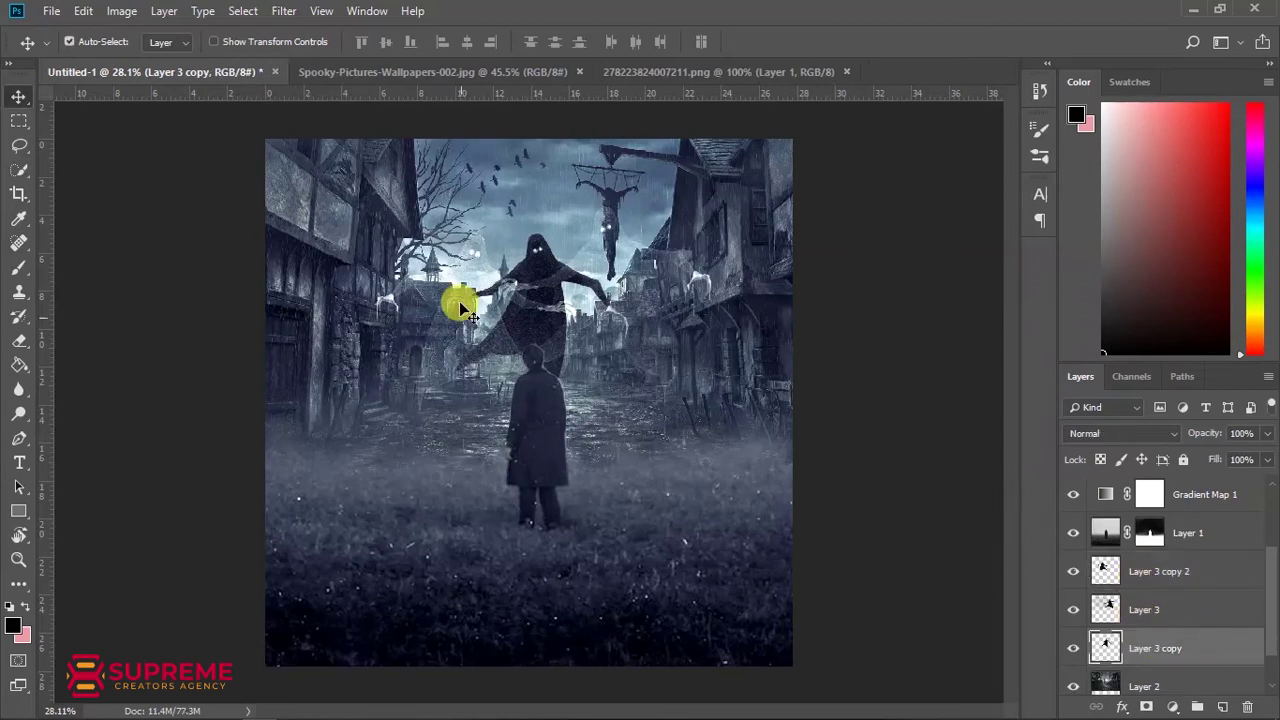
scroll(508, 243, "up", 2)
scroll(480, 237, "up", 2)
scroll(477, 243, "up", 2)
scroll(477, 243, "down", 3)
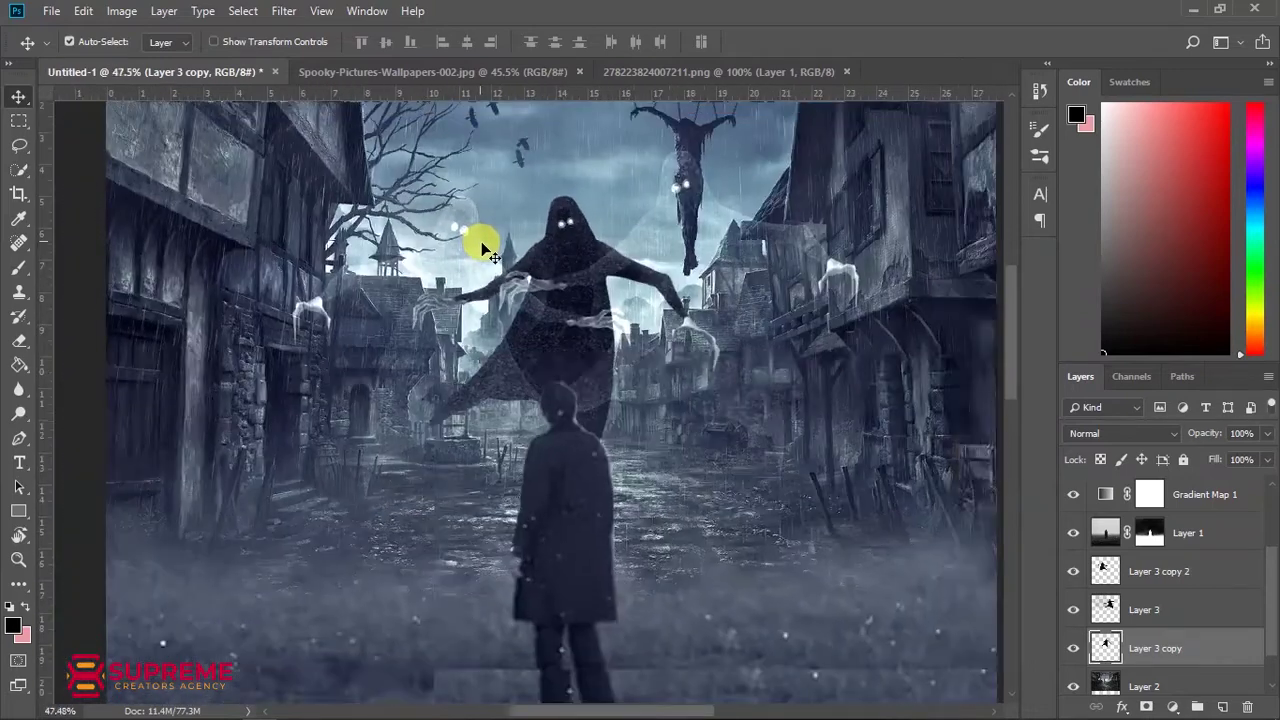
scroll(485, 252, "down", 2)
left_click(1138, 571, "shift")
key("ctrl+g")
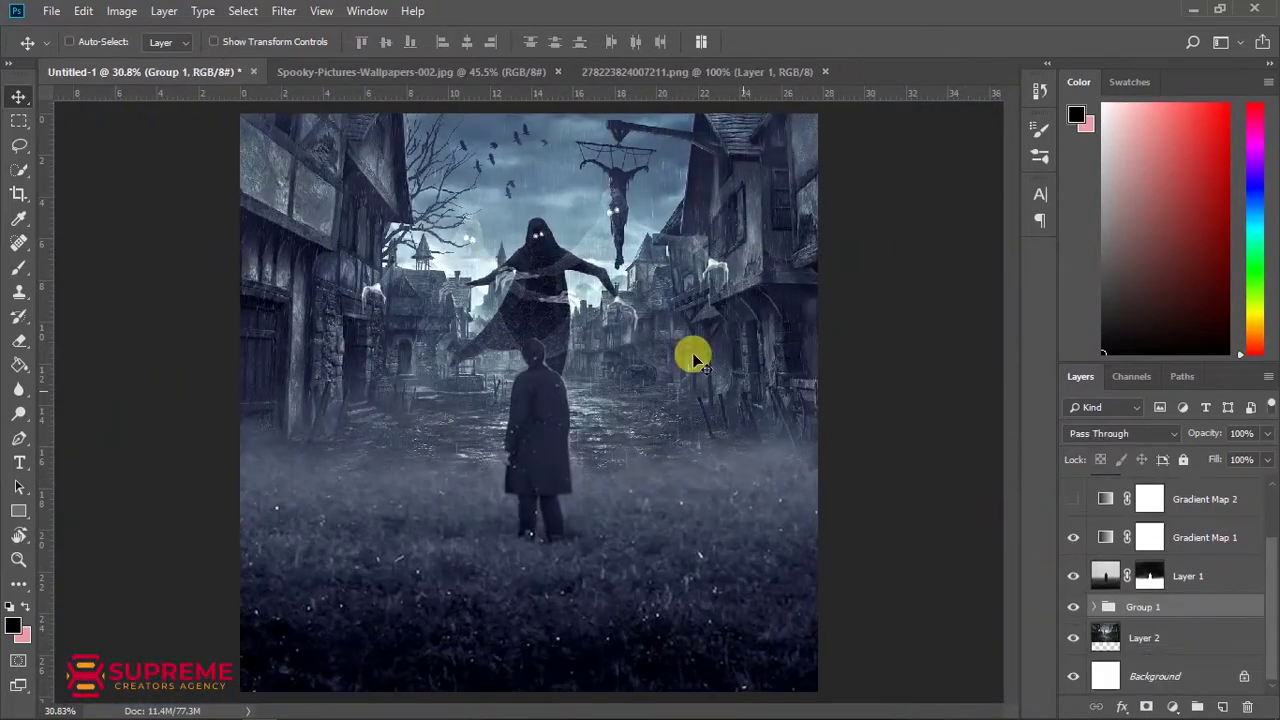
- Enlarge Group 1 slightly, then Alt-drag a duplicate Group 1 copy to the right
key("ctrl+t")
scroll(613, 225, "down", 1)
left_click_drag(680, 174, 686, 157)
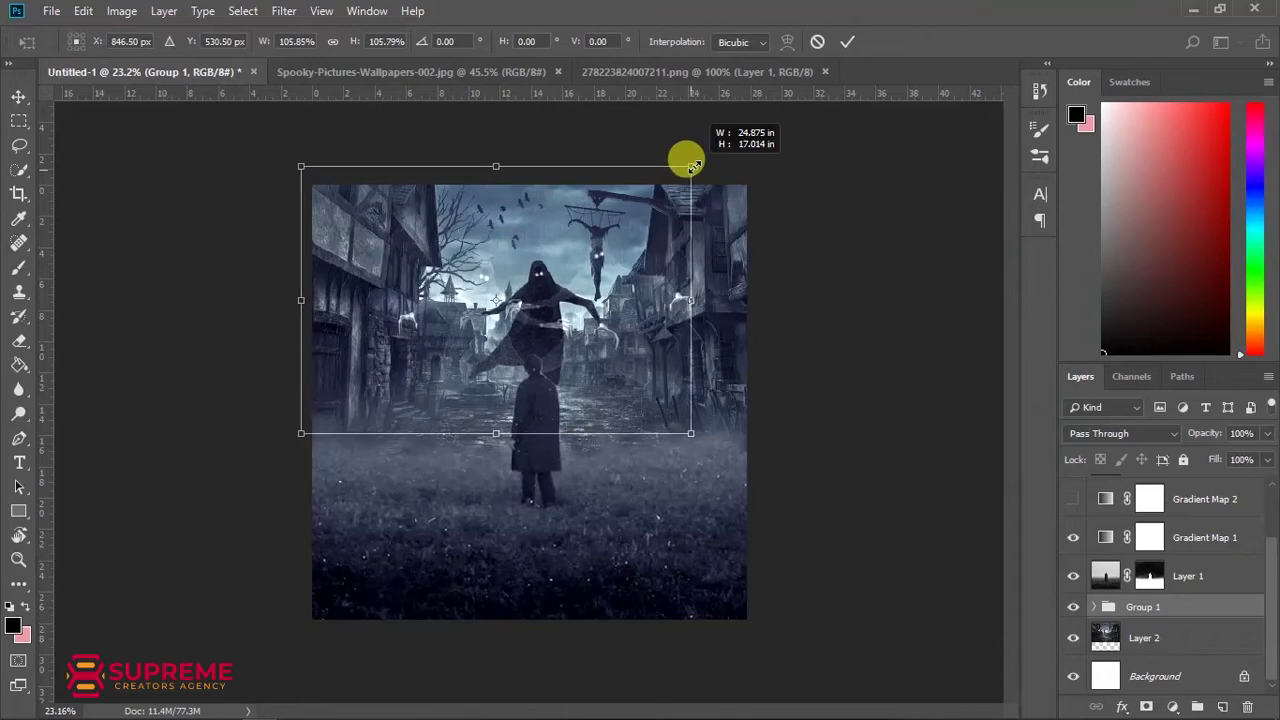
key("Return")
scroll(538, 316, "up", 1)
scroll(771, 434, "up", 1)
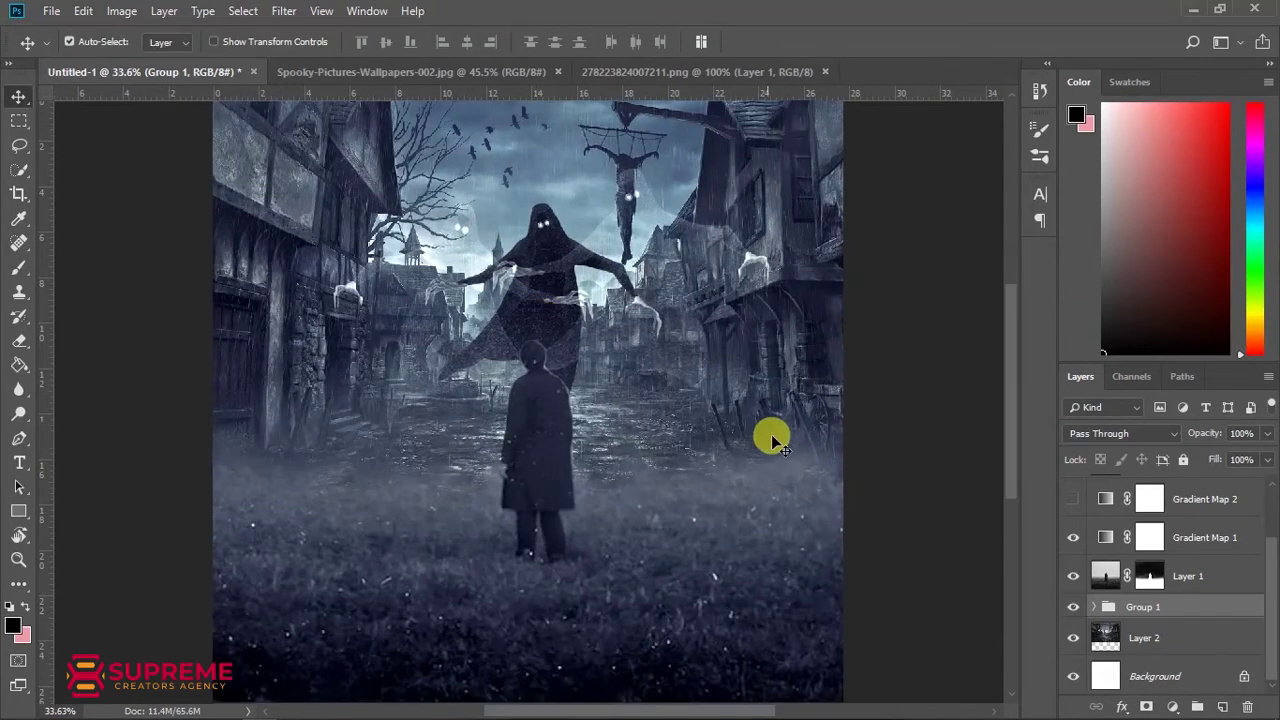
left_click_drag(771, 434, 760, 440)
- Turn Gradient Map 2 back on, recheck Gradient Fill 1, and select Levels 1
scroll(614, 429, "down", 1)
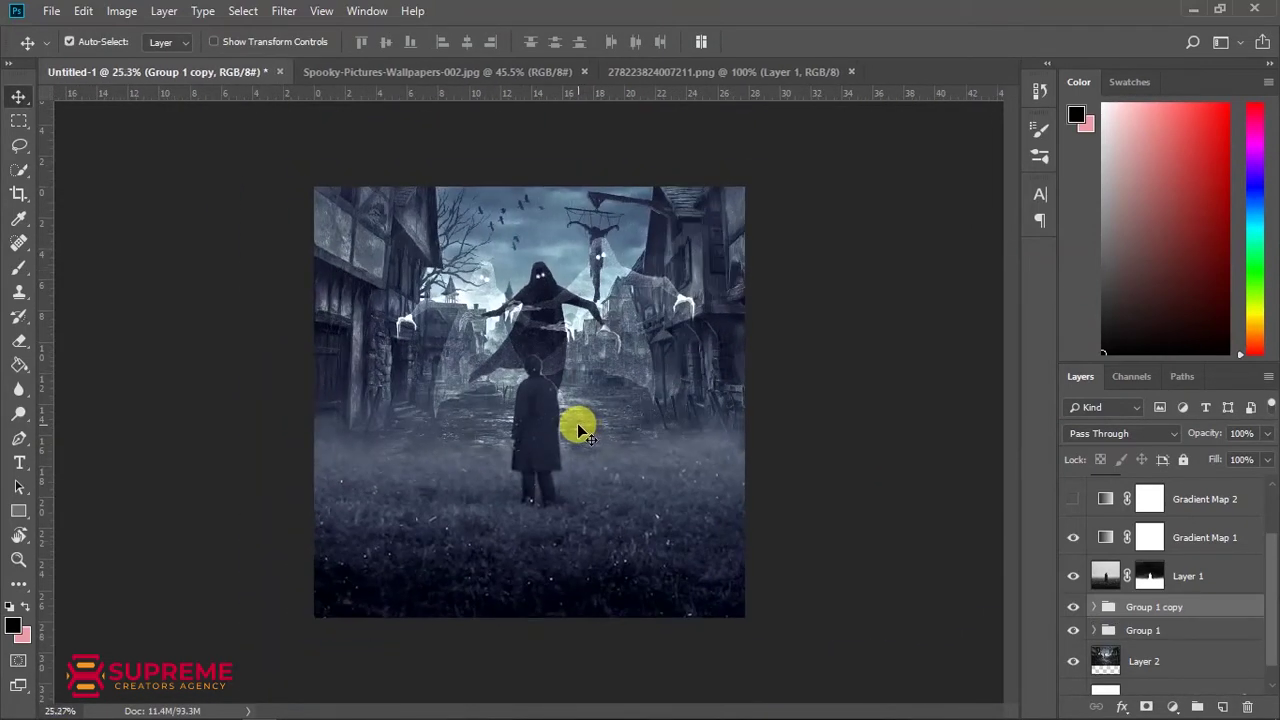
scroll(534, 408, "up", 1)
scroll(534, 408, "down", 1)
scroll(1198, 505, "up", 2)
left_click(1073, 532)
left_click(1074, 572)
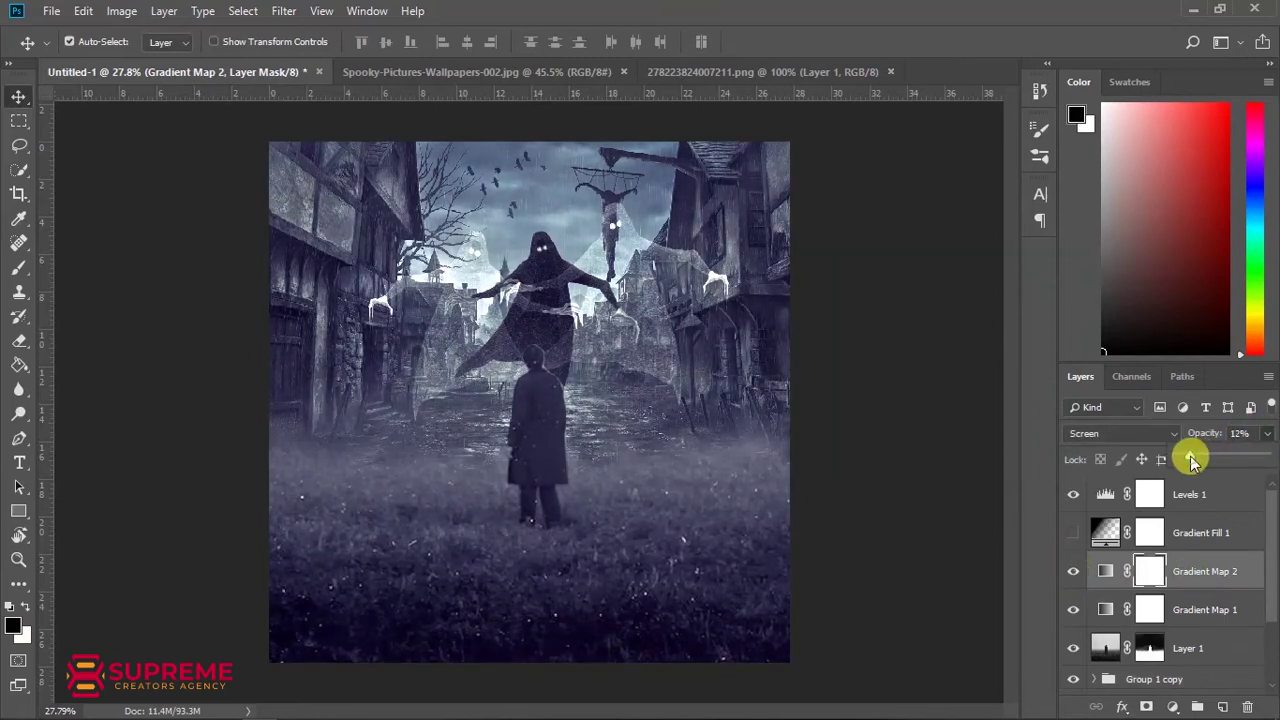
left_click(1138, 538)
left_click(1073, 532)
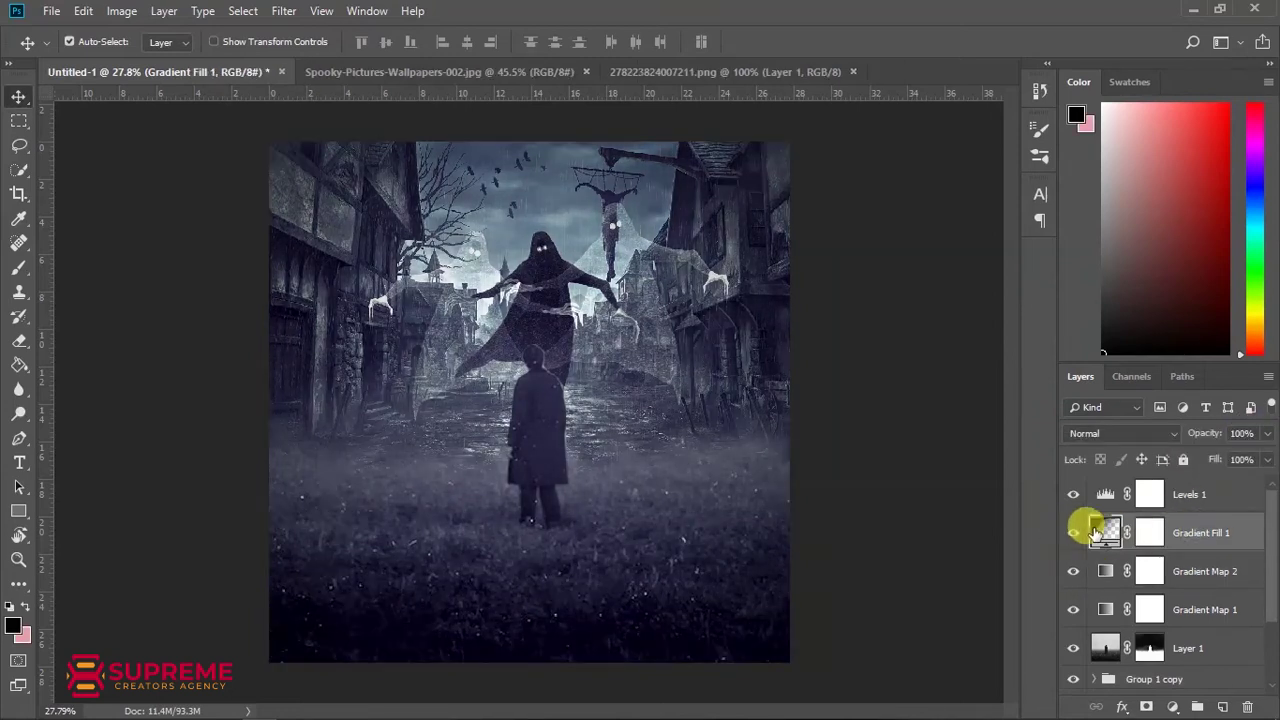
left_click(1195, 494)
- Add a Gradient Map adjustment using the Red, Green preset gradient
left_click(1175, 707)
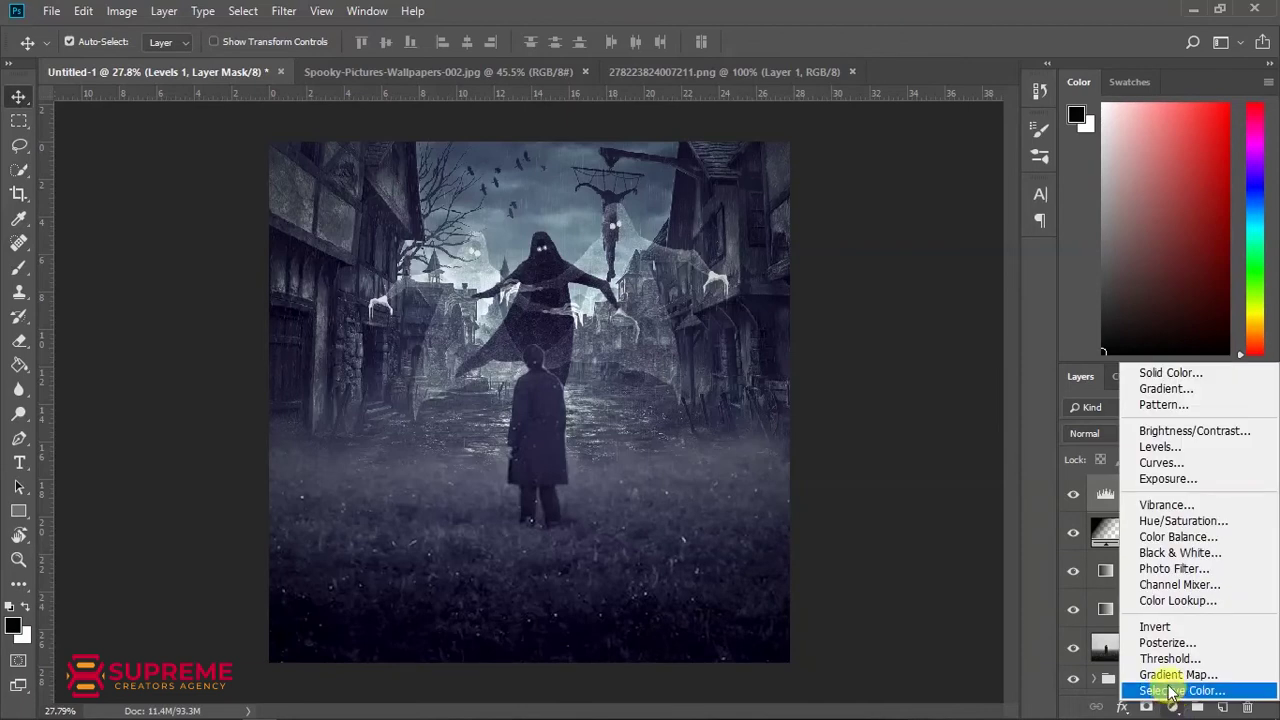
left_click(1172, 675)
left_click_drag(528, 122, 800, 109)
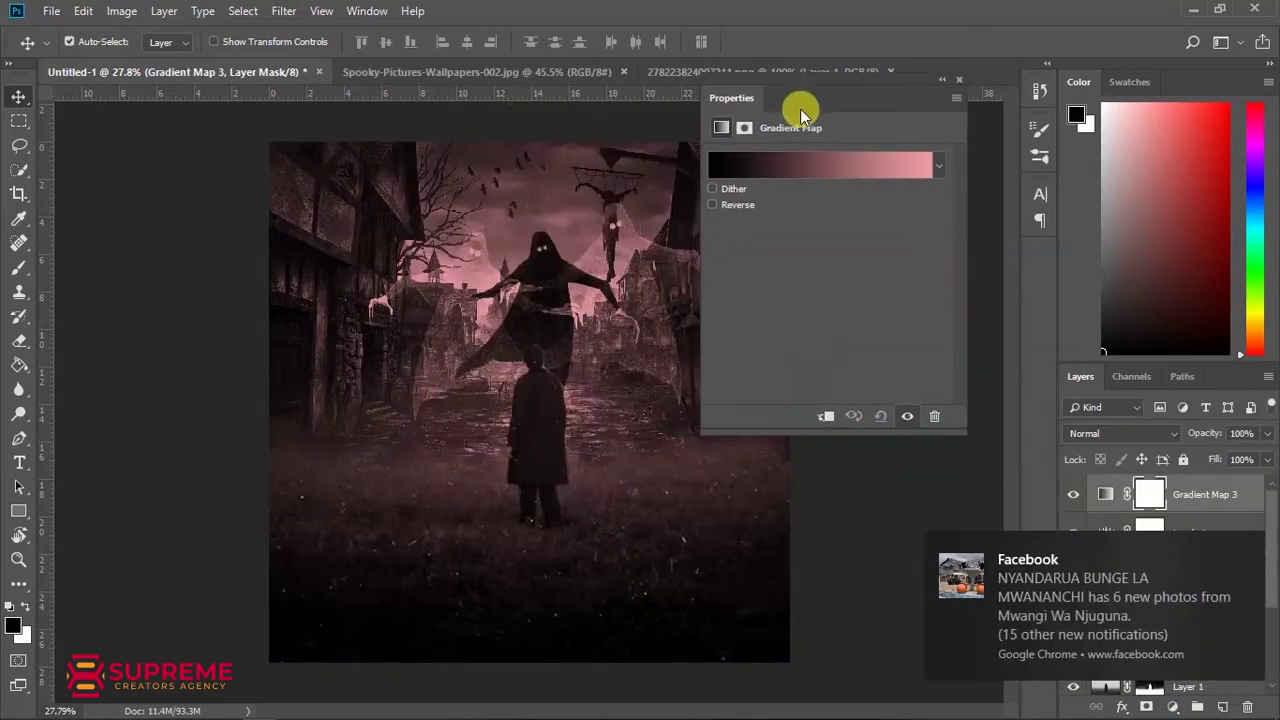
left_click(811, 164)
left_click(915, 111)
- Change the green stop to black and reverse the gradient to black-to-red
left_click(1189, 397)
left_click(902, 476)
left_click_drag(831, 311, 781, 404)
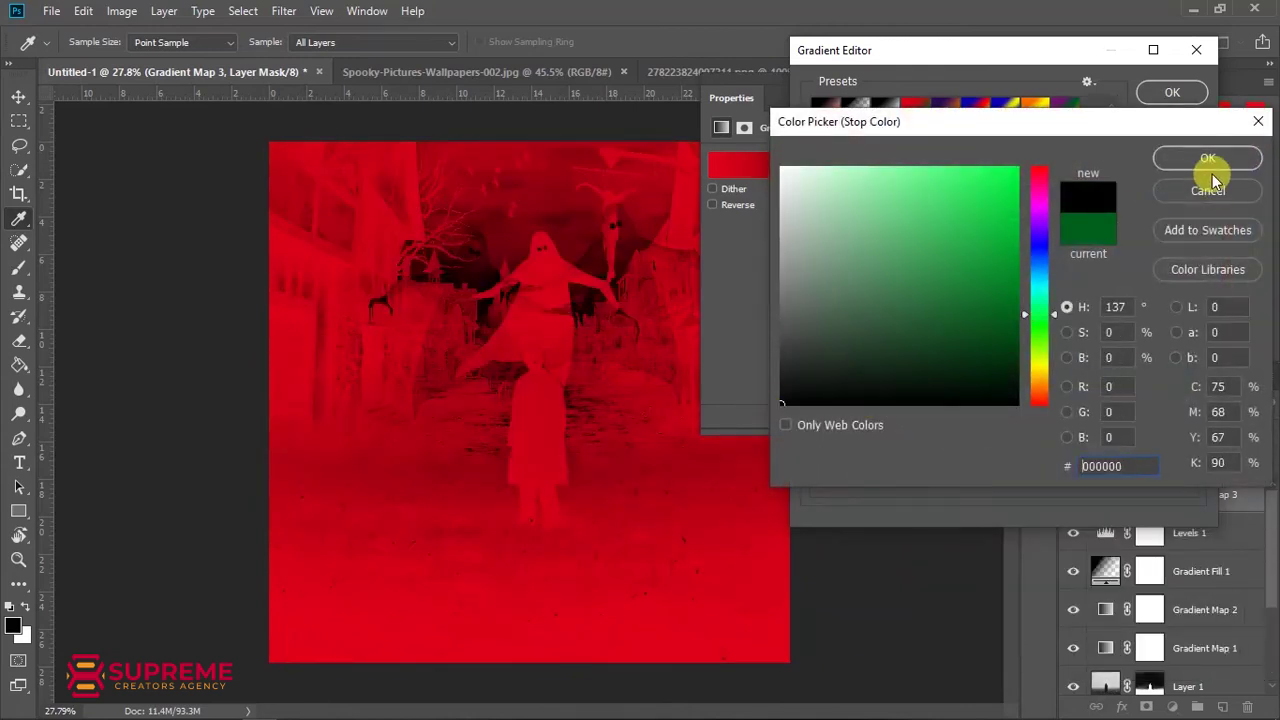
left_click(1208, 160)
left_click(1170, 93)
left_click(712, 205)
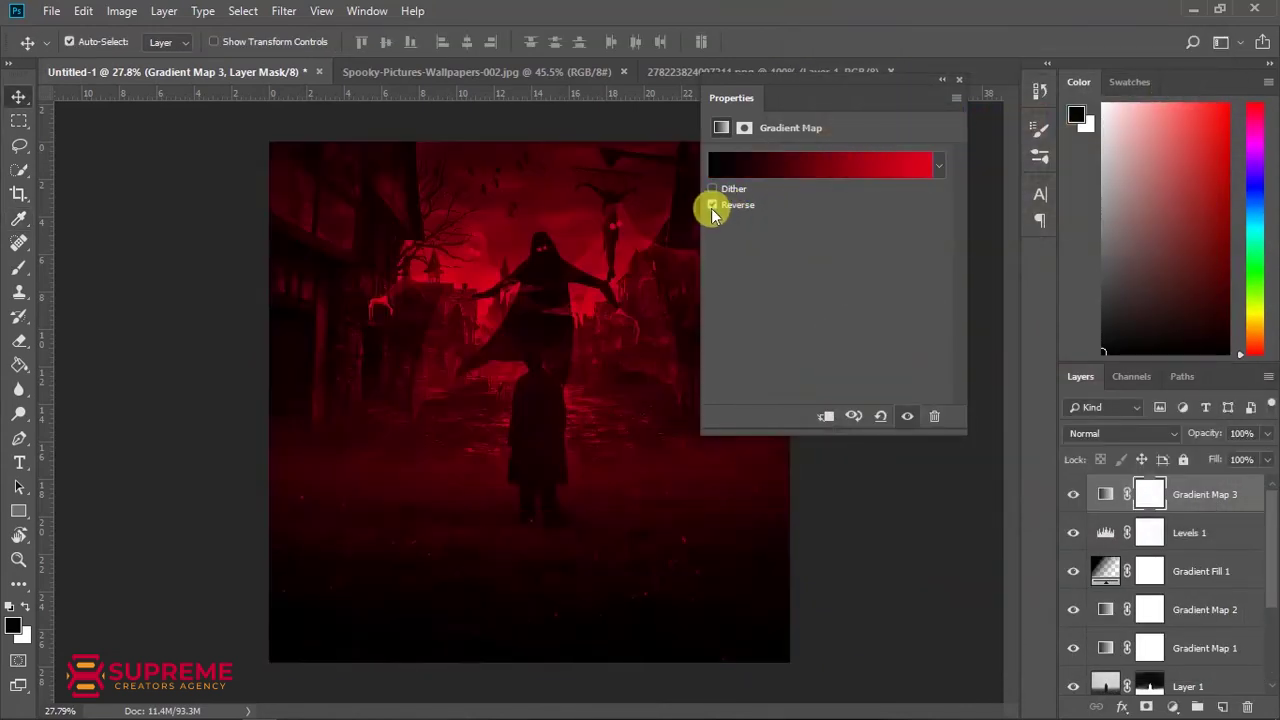
left_click(945, 82)
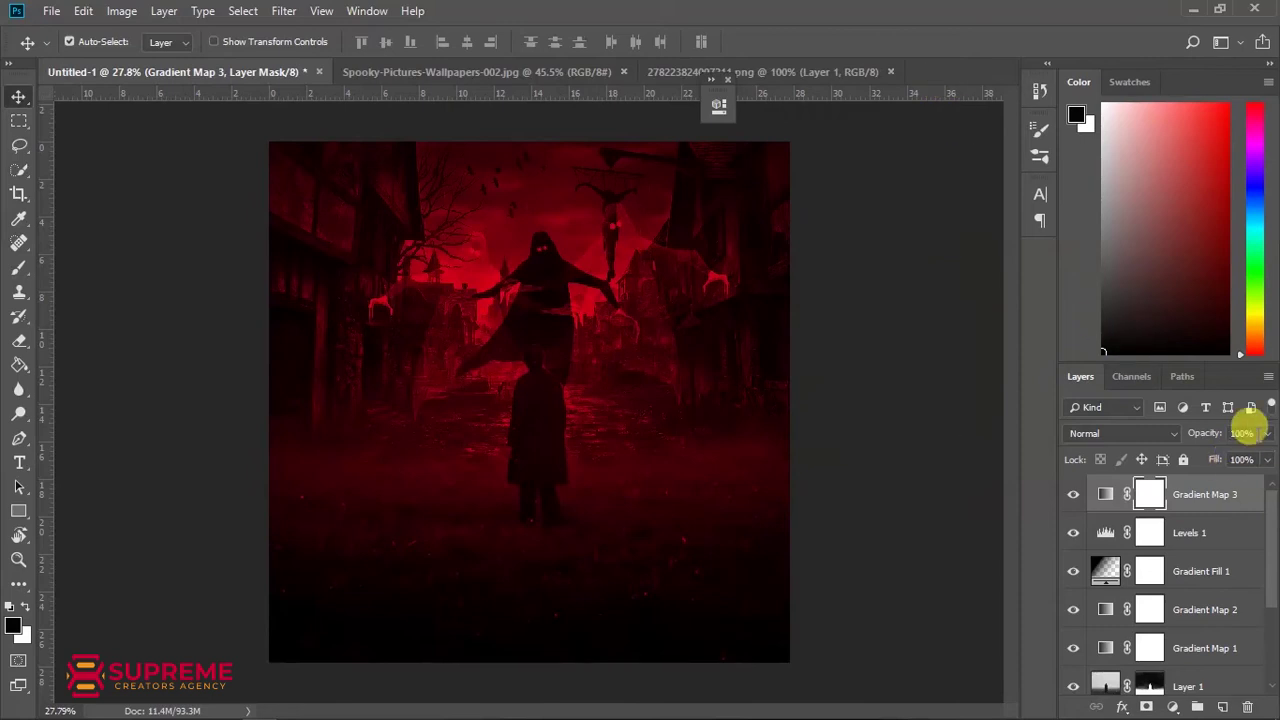
- Try the red map in Soft Light at 12% fill, then delete it and reopen Levels 1 settings
left_click(1120, 433)
left_click(1100, 232)
mouse_move(1267, 459)
left_mouse_down()
mouse_move(1223, 489)
mouse_move(1190, 487)
left_mouse_up()
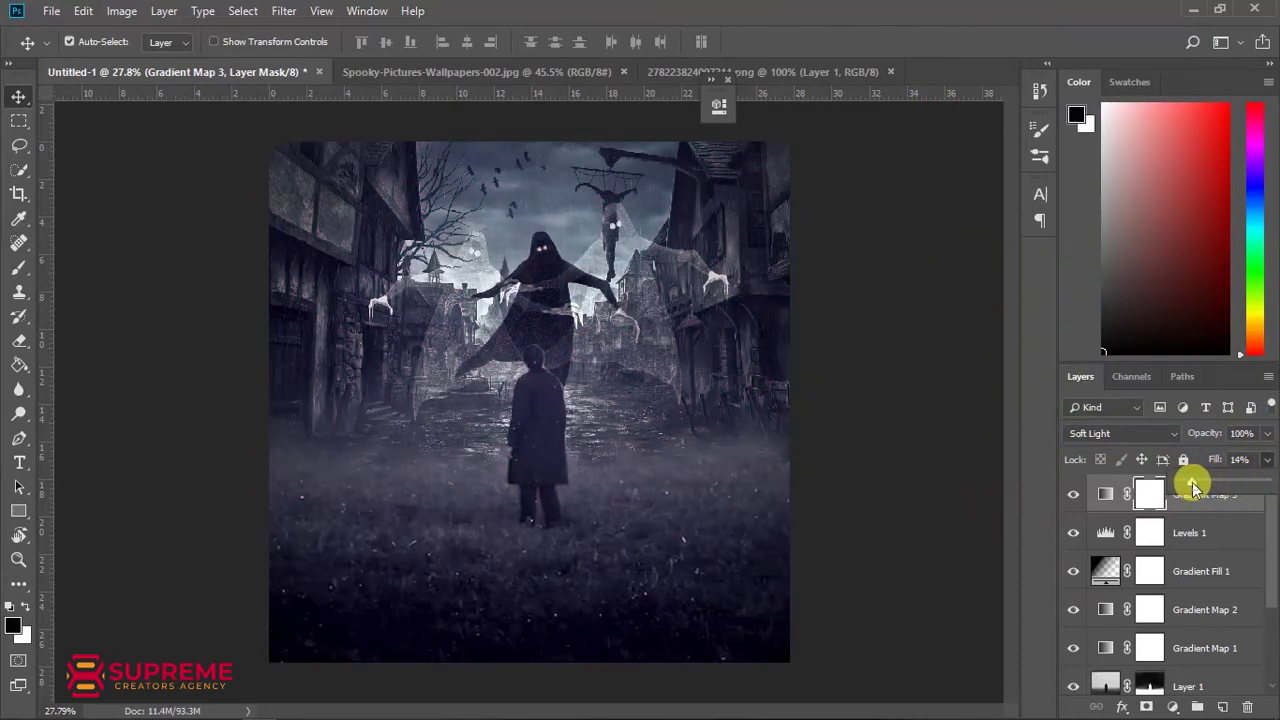
left_click(1073, 495)
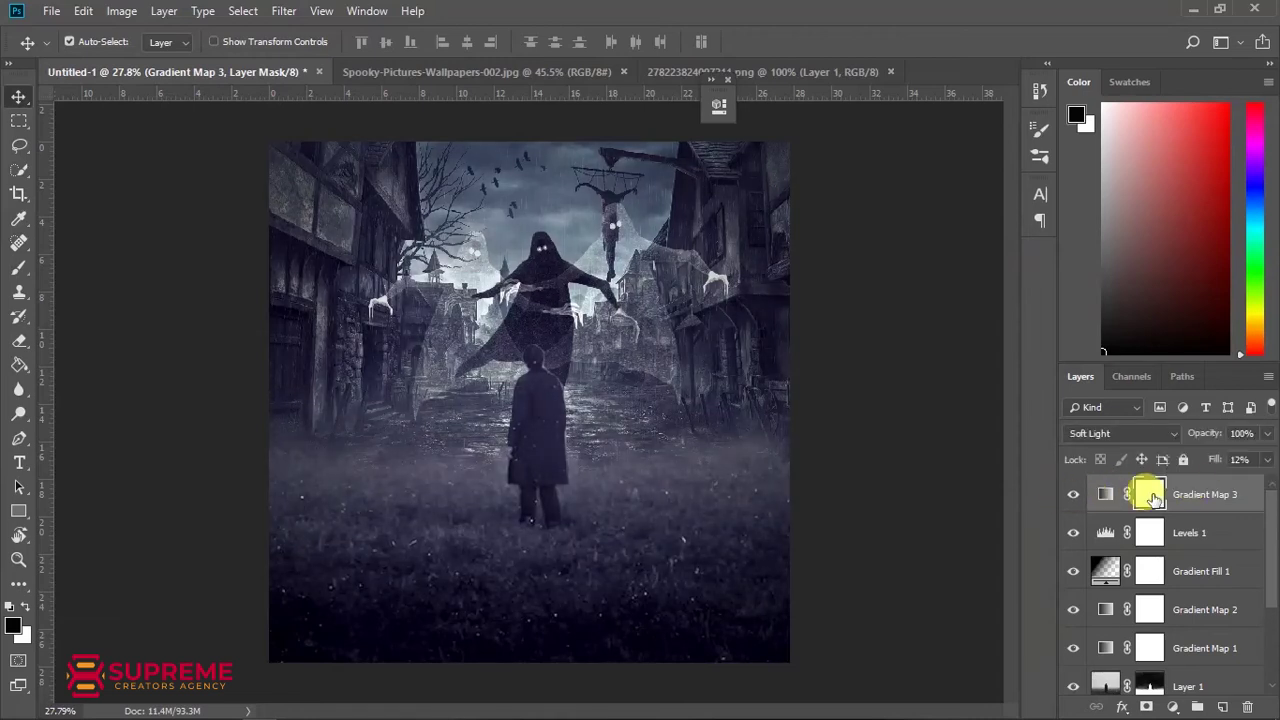
key("Delete")
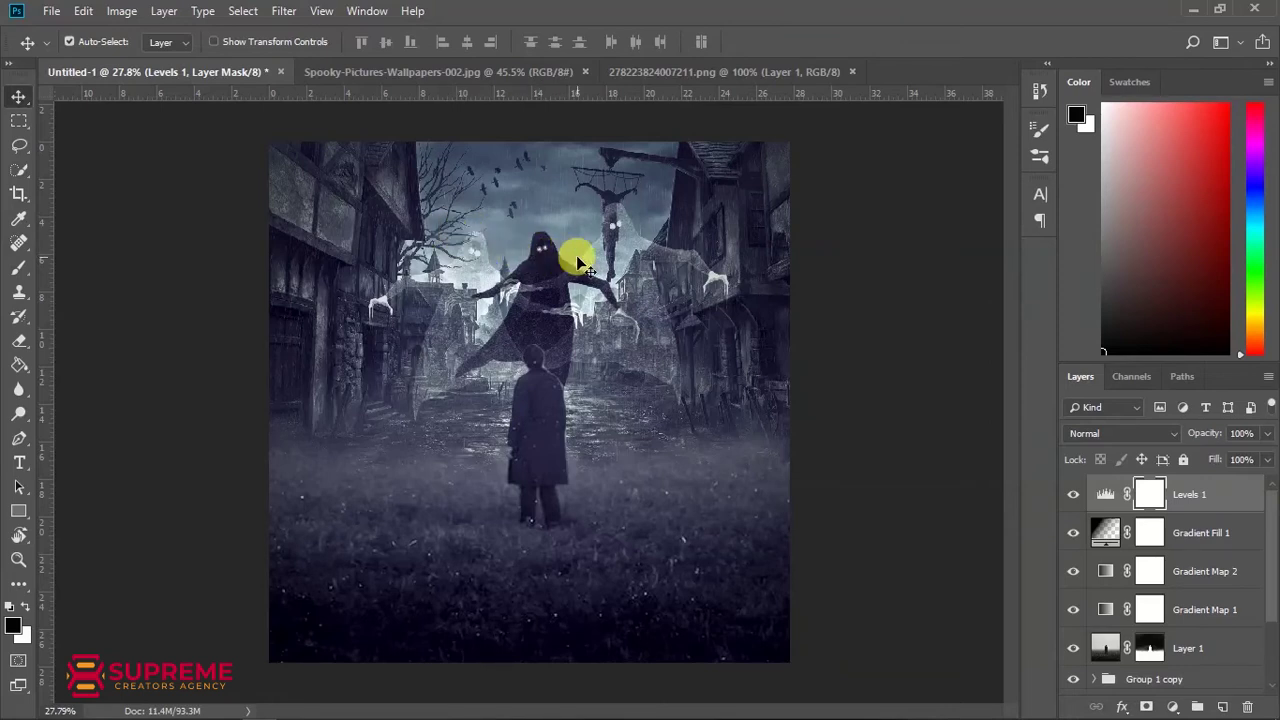
left_click(1172, 706)
- Give Gradient Map 3 a purple-to-green preset gradient
left_click(1090, 676)
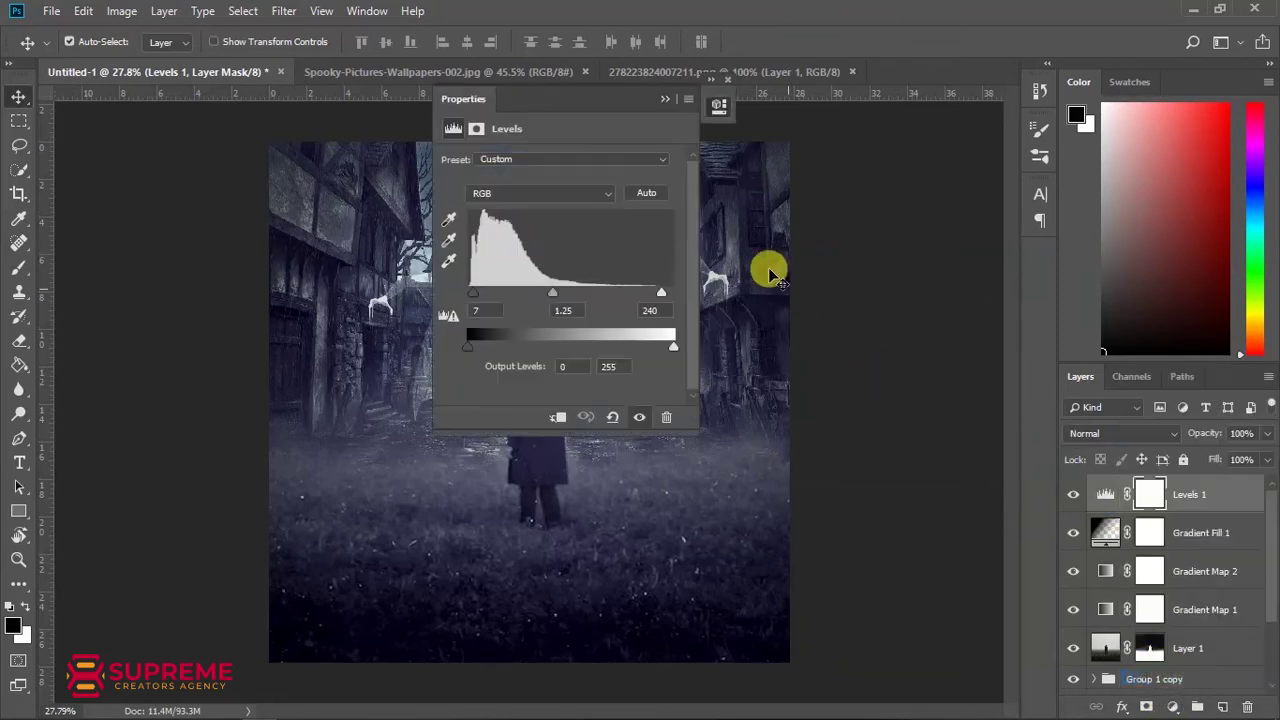
left_click_drag(608, 98, 935, 80)
left_click(921, 144)
scroll(928, 172, "down", 2)
scroll(920, 180, "down", 2)
scroll(910, 190, "down", 2)
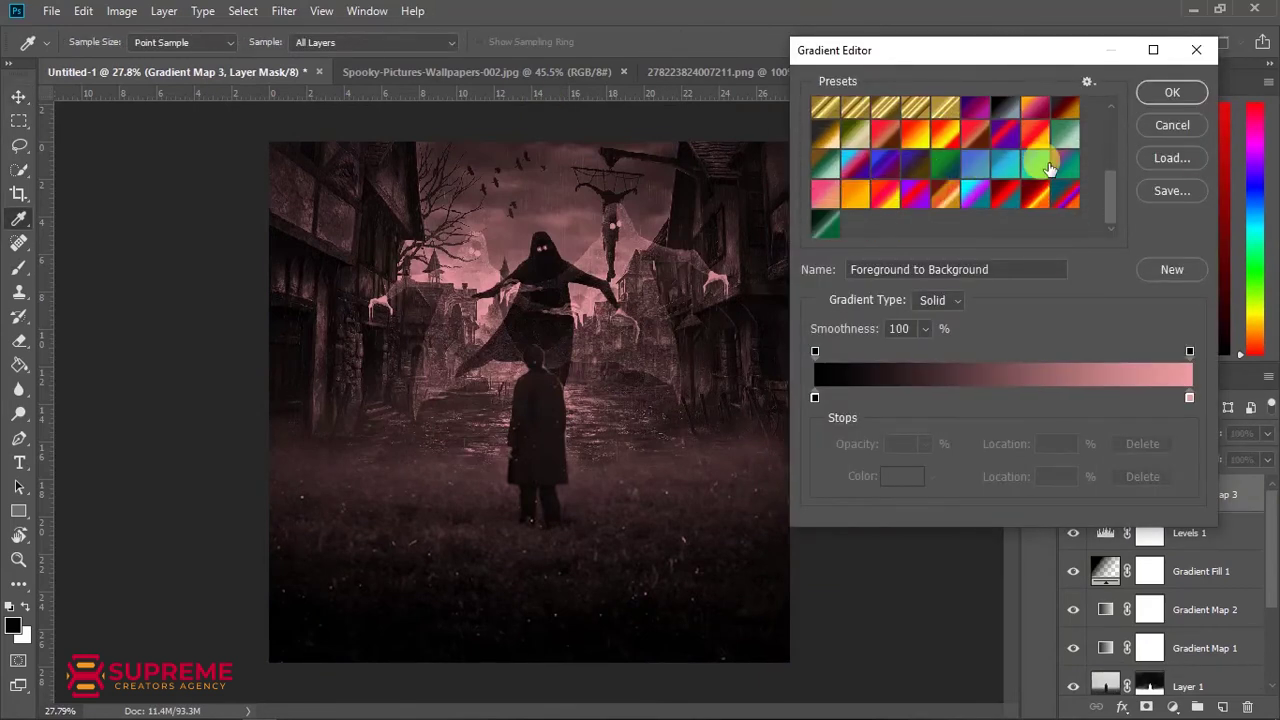
left_click(1050, 168)
left_click(1162, 96)
- Set Gradient Map 3 to Soft Light blend mode at 34% fill
left_click(1085, 434)
left_click(1090, 215)
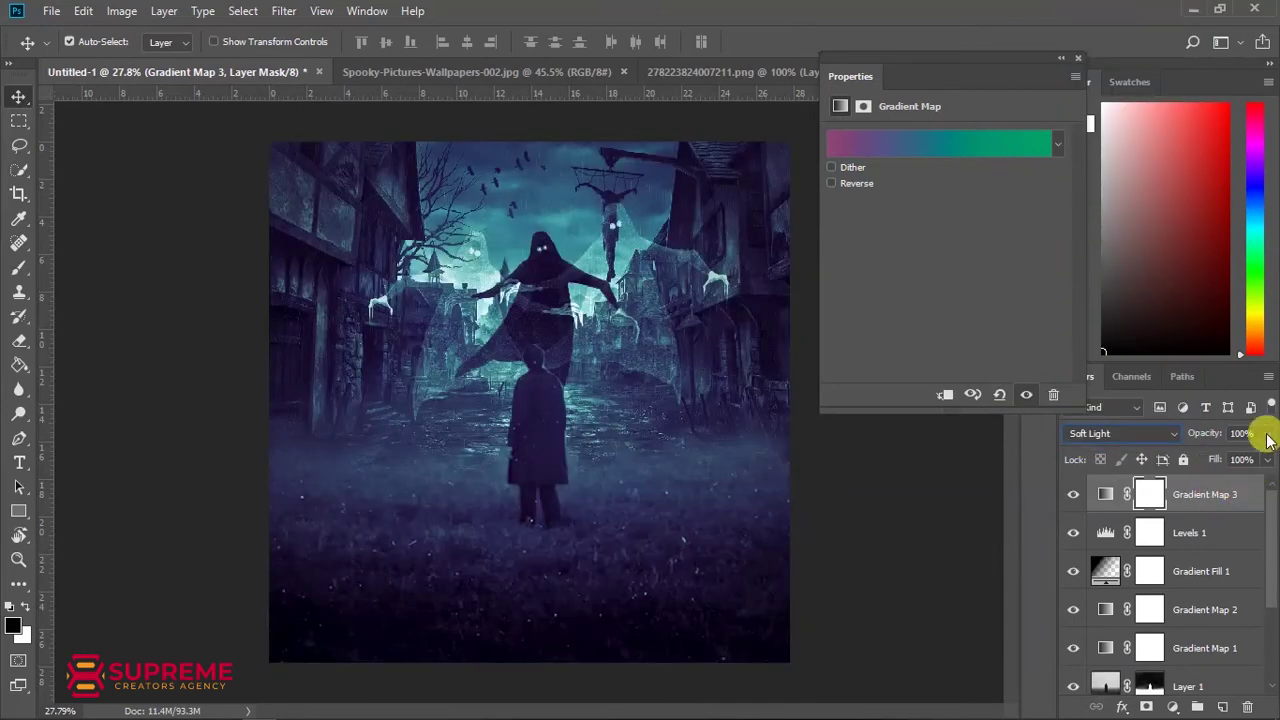
left_click(1268, 460)
left_click_drag(1218, 487, 1211, 485)
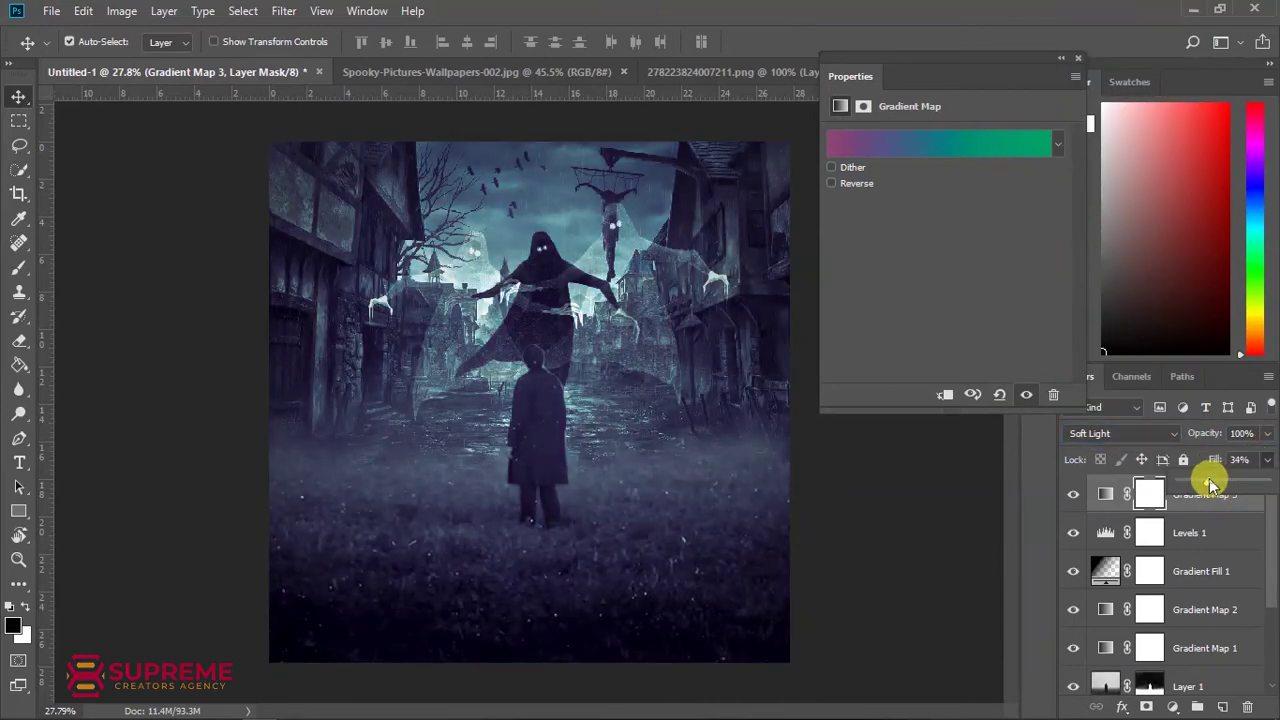
- Preview several WA presets, then apply the dark-to-gold WA_Autumn2 gradient to Gradient Map 3
left_click(900, 145)
scroll(922, 195, "down", 2)
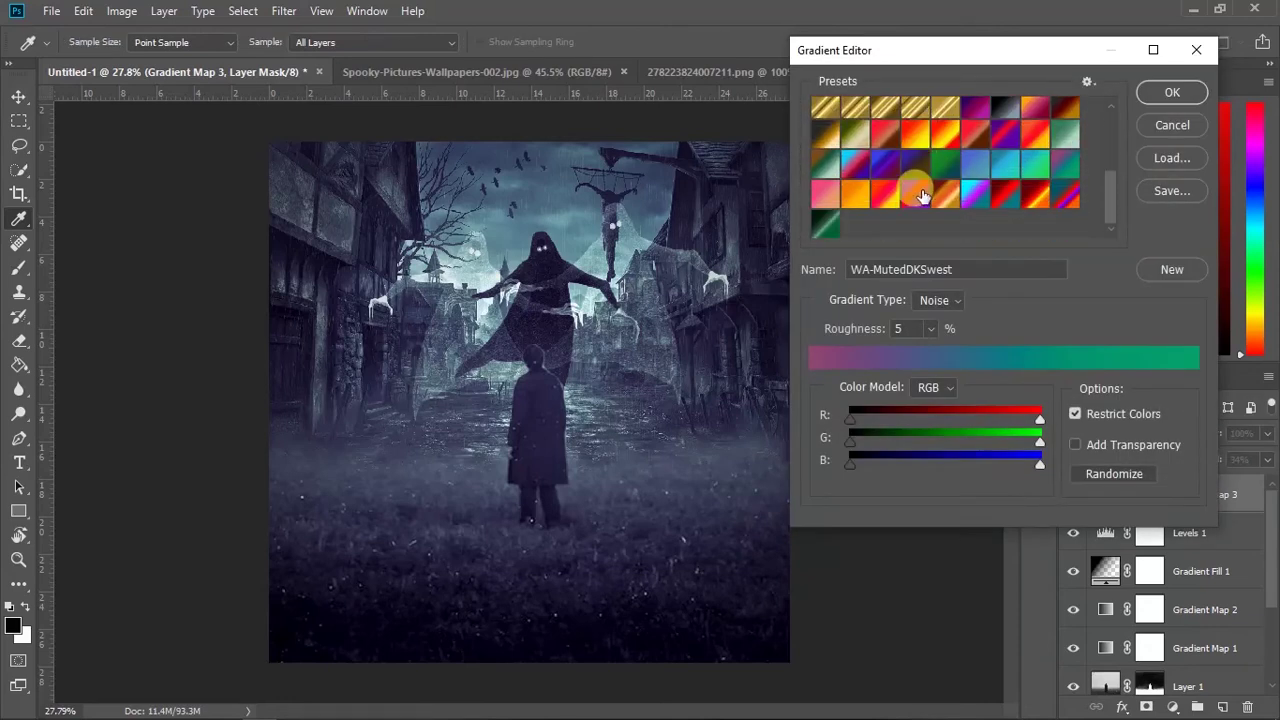
left_click(975, 107)
left_click(882, 176)
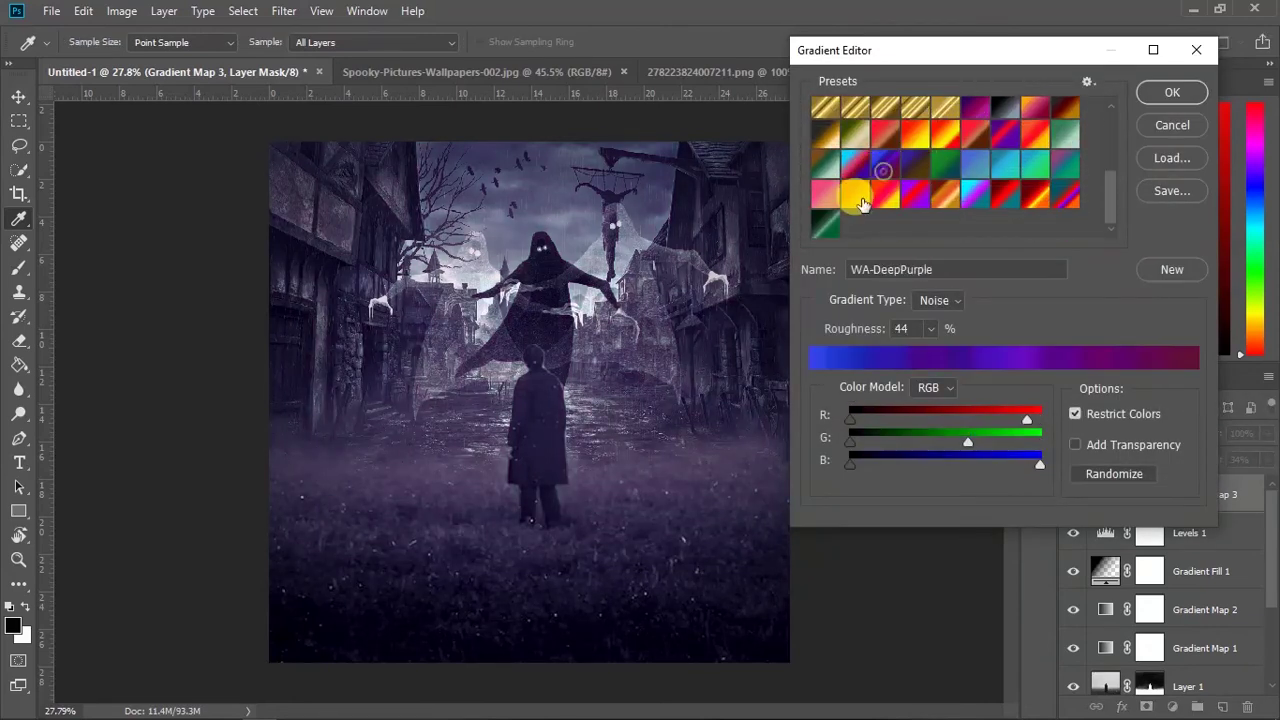
left_click(853, 195)
scroll(1007, 215, "up", 1)
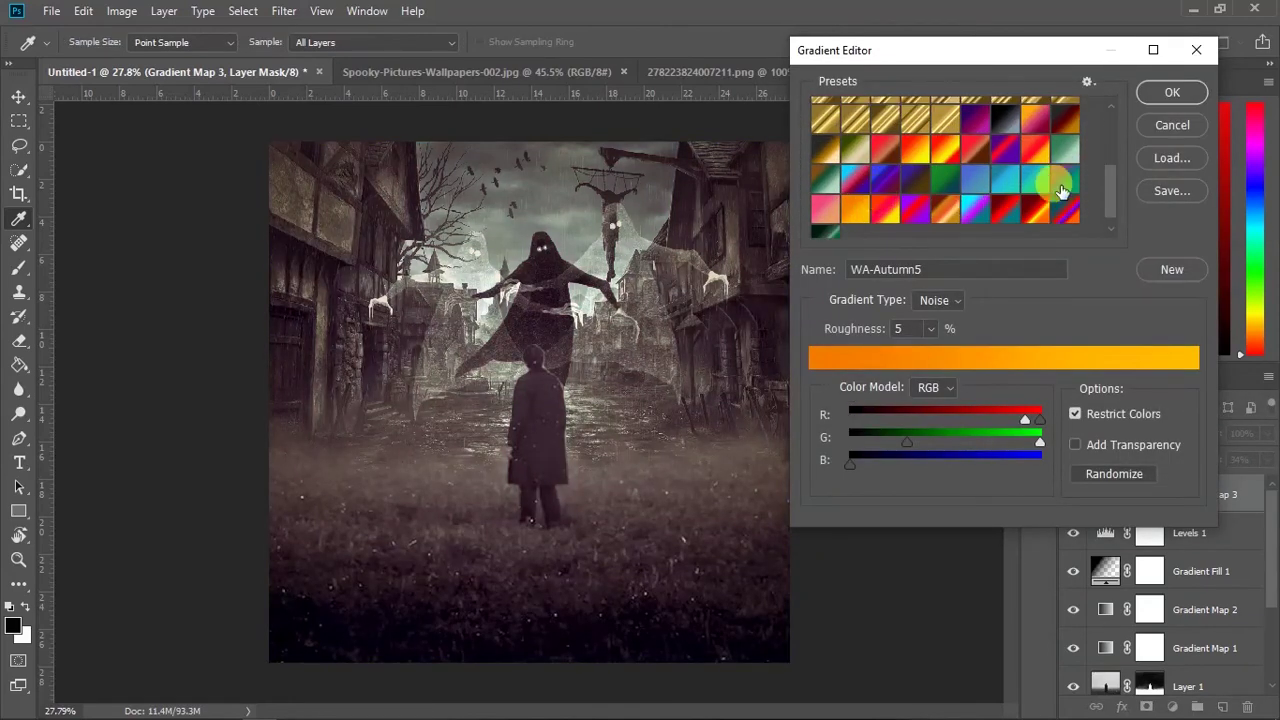
left_click(1062, 177)
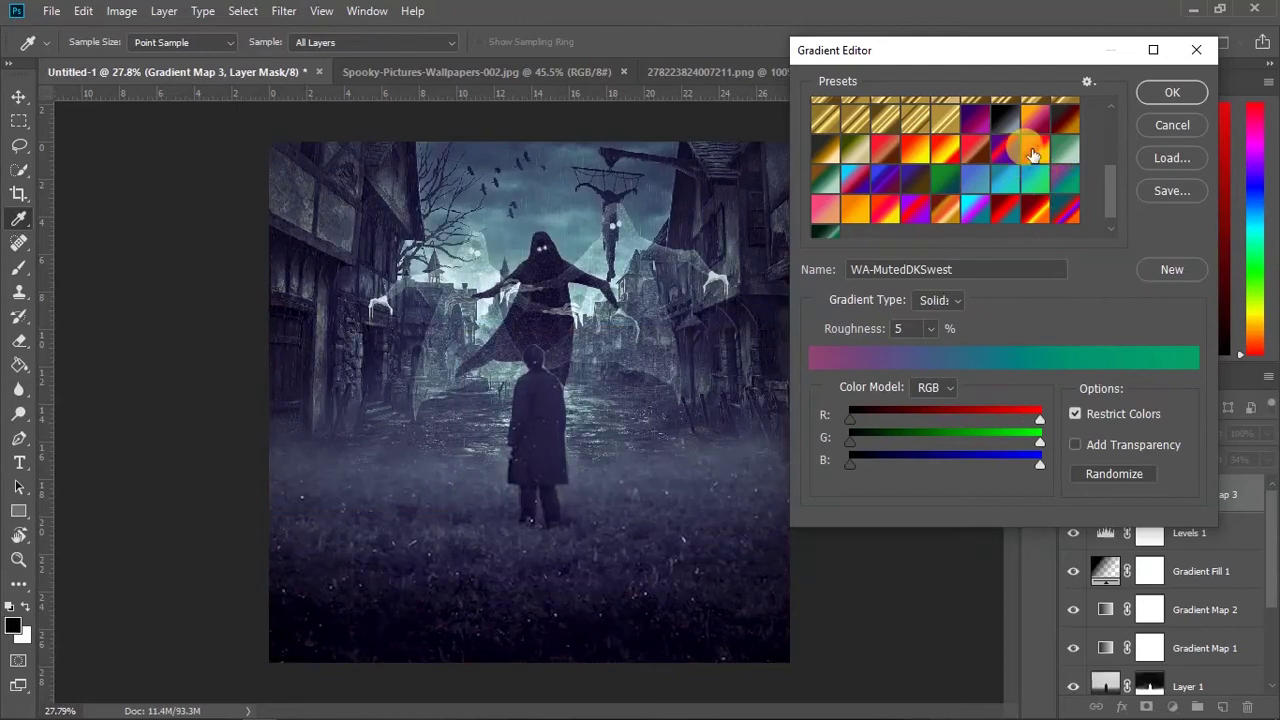
left_click(1033, 155)
left_click(824, 150)
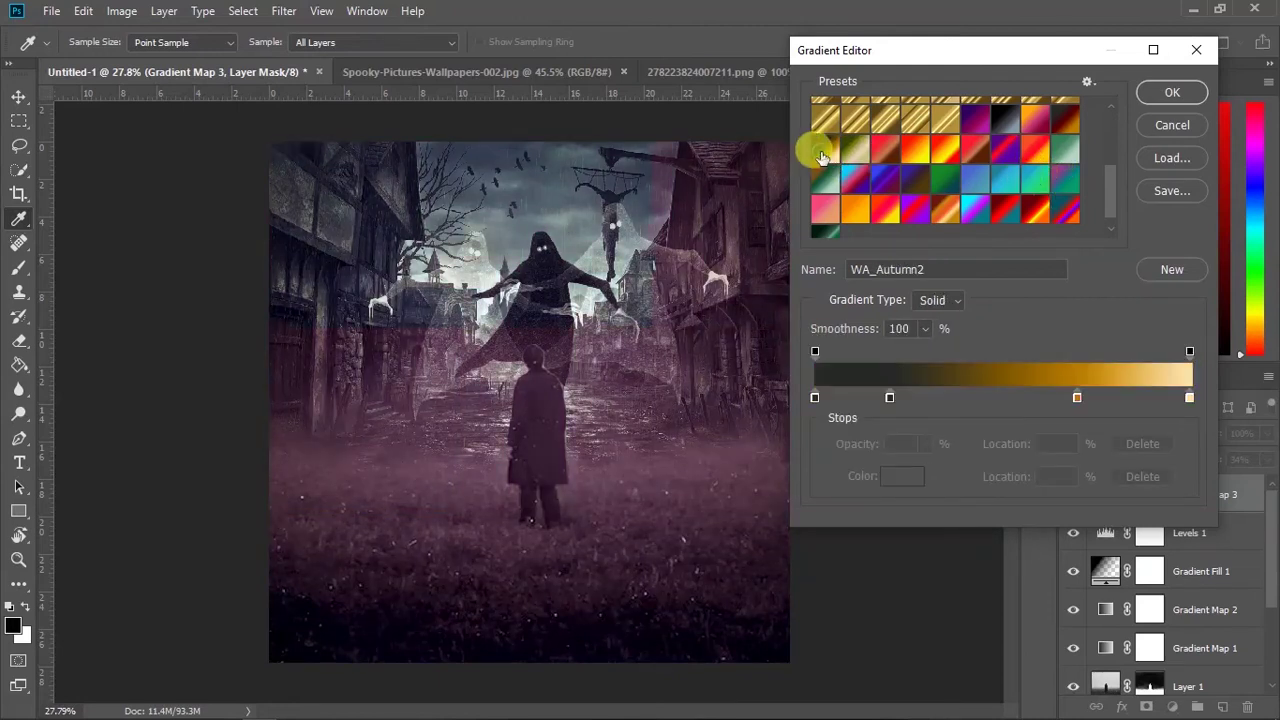
left_click(1170, 92)
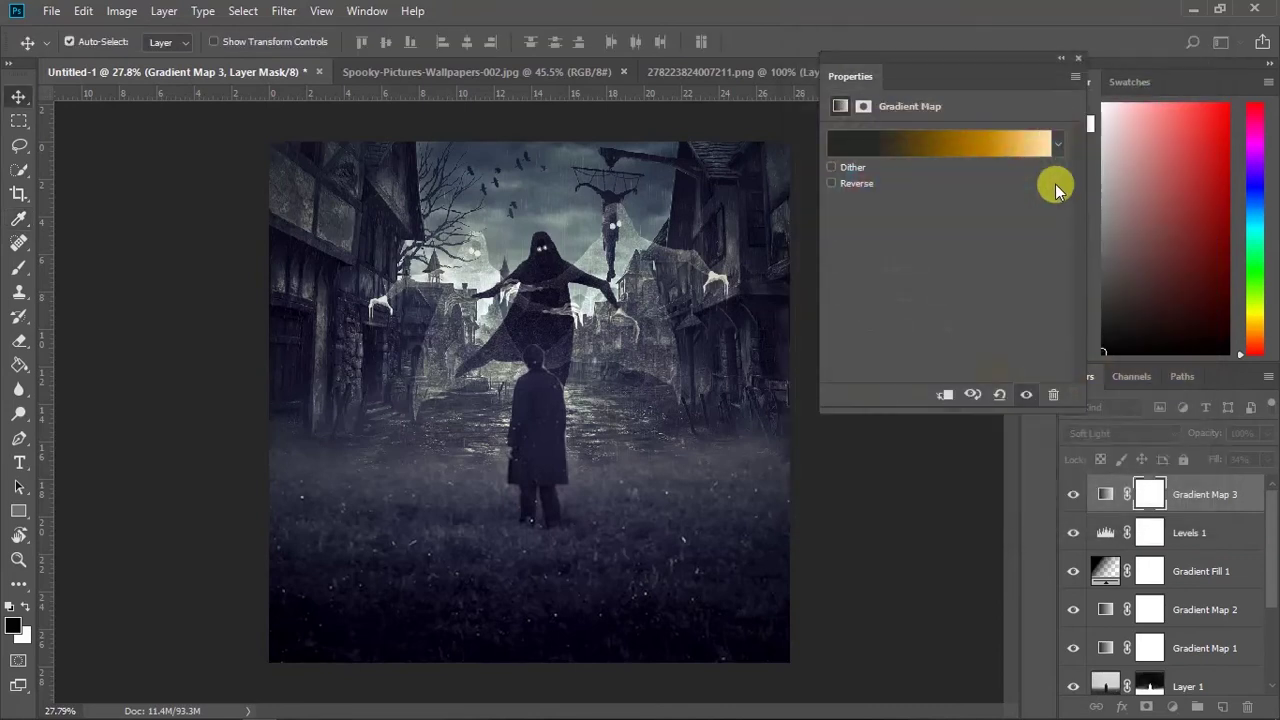
left_click(1060, 58)
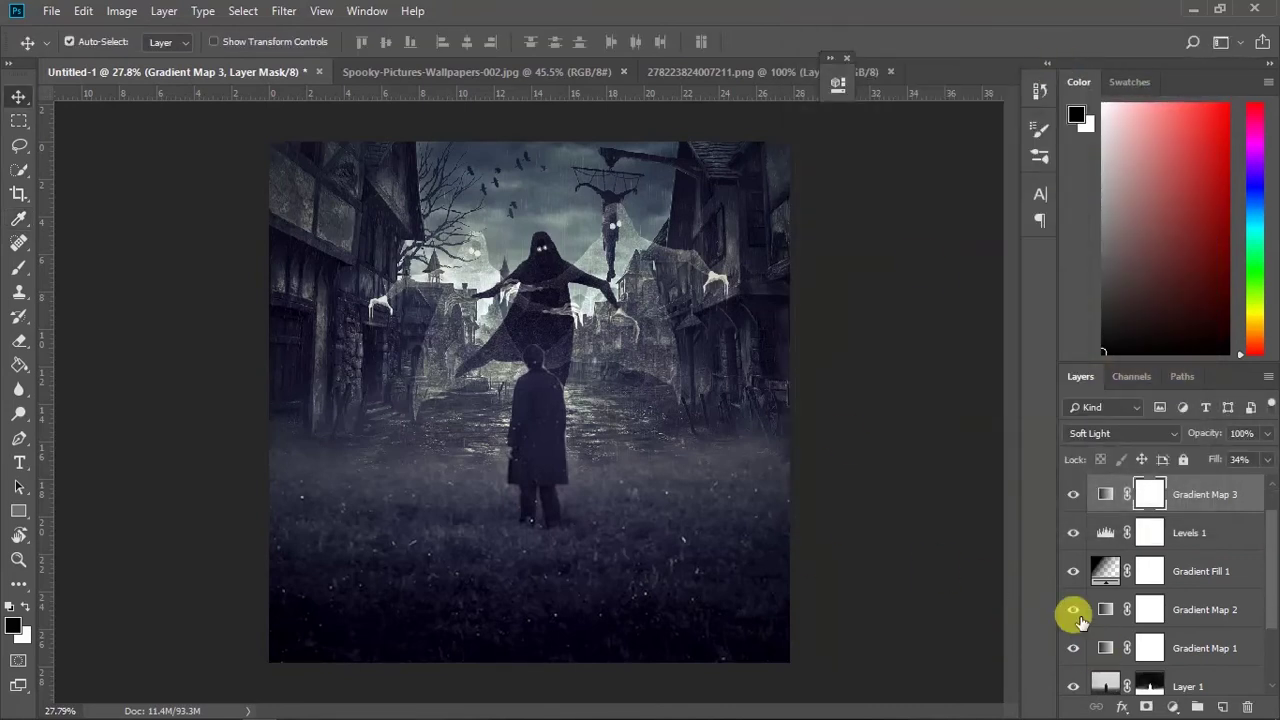
- Select the Layer 1 street scene and start a Free Transform on it
scroll(1080, 600, "down", 3)
left_click(1100, 550)
scroll(623, 498, "down", 1)
key("ctrl+t")
scroll(686, 529, "down", 1)
- Shrink Layer 1, then resize it back to about 96% and commit the transform
scroll(663, 406, "down", 1)
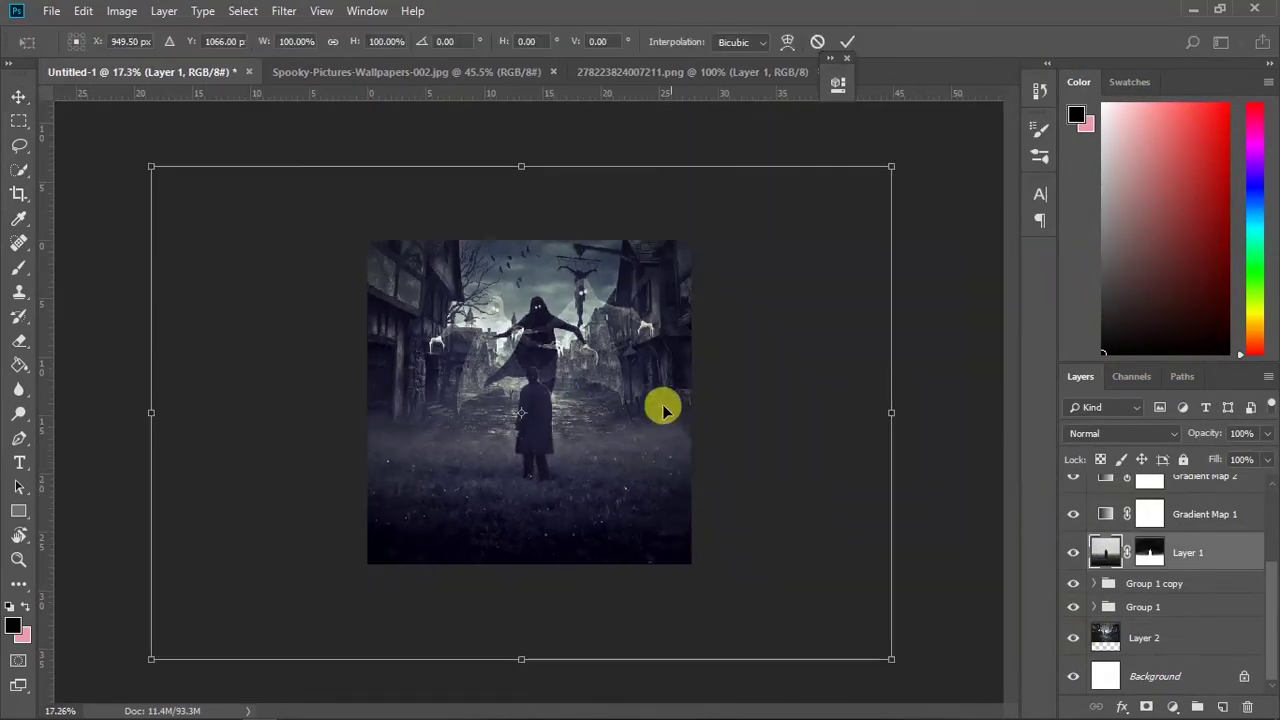
mouse_move(871, 163)
left_mouse_down()
mouse_move(773, 188)
mouse_move(790, 192)
left_mouse_up()
scroll(580, 360, "up", 2)
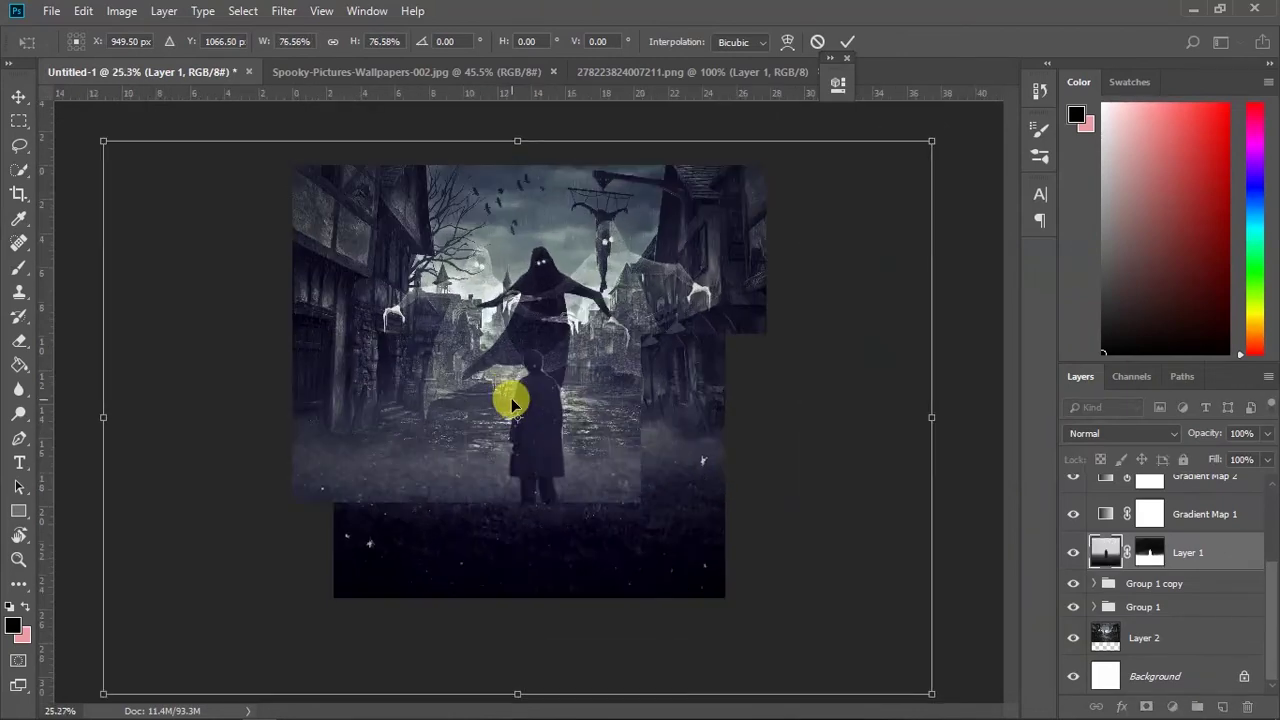
scroll(509, 400, "up", 2)
scroll(540, 415, "down", 1)
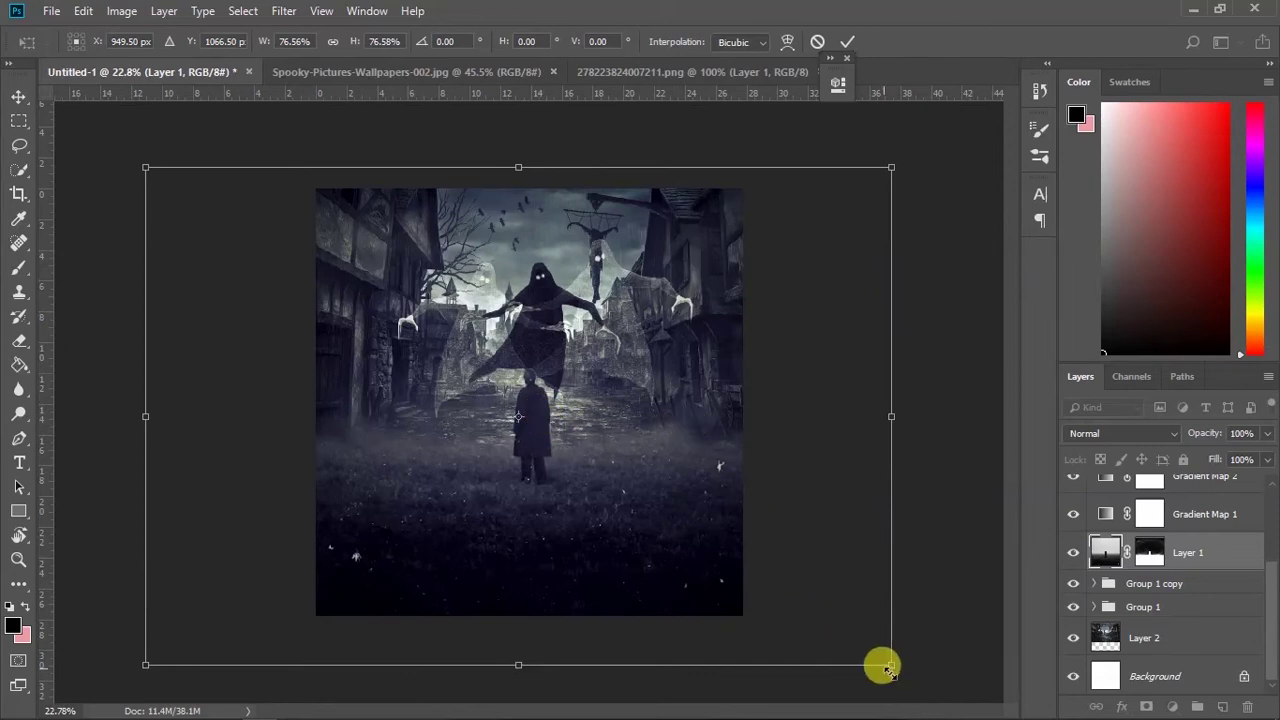
left_click_drag(887, 665, 990, 699)
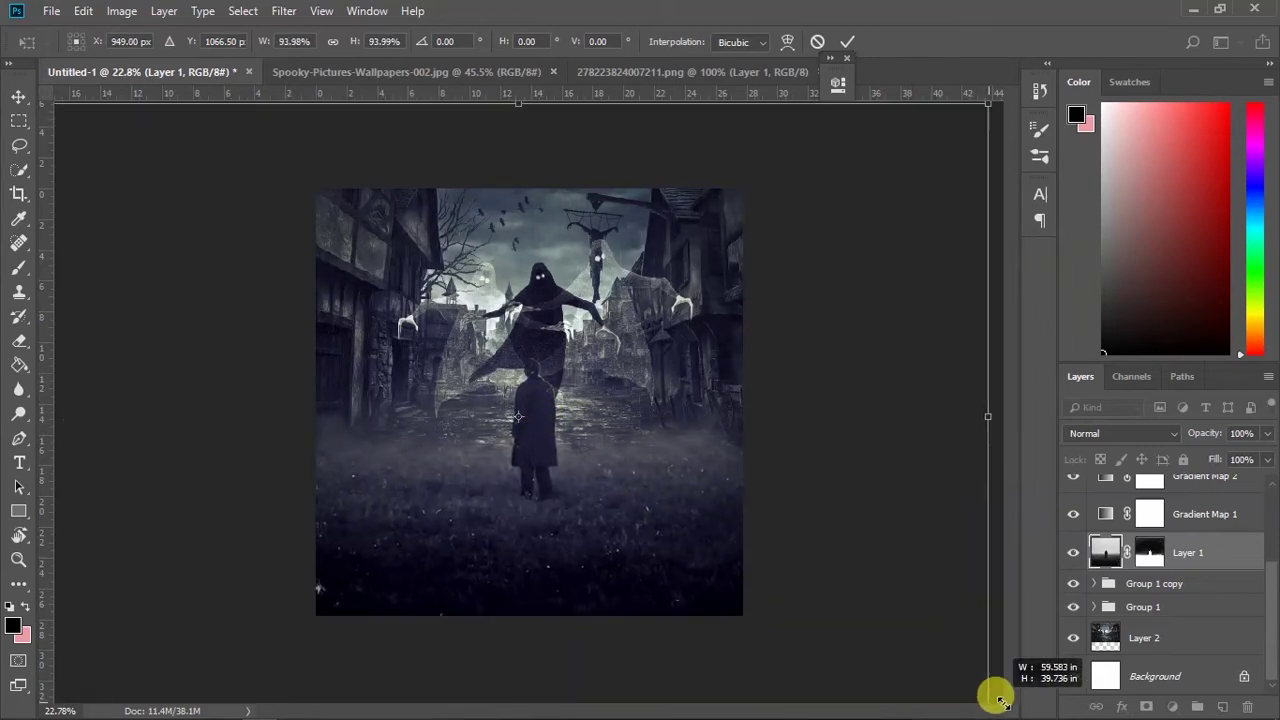
key("Return")
scroll(505, 416, "up", 1)
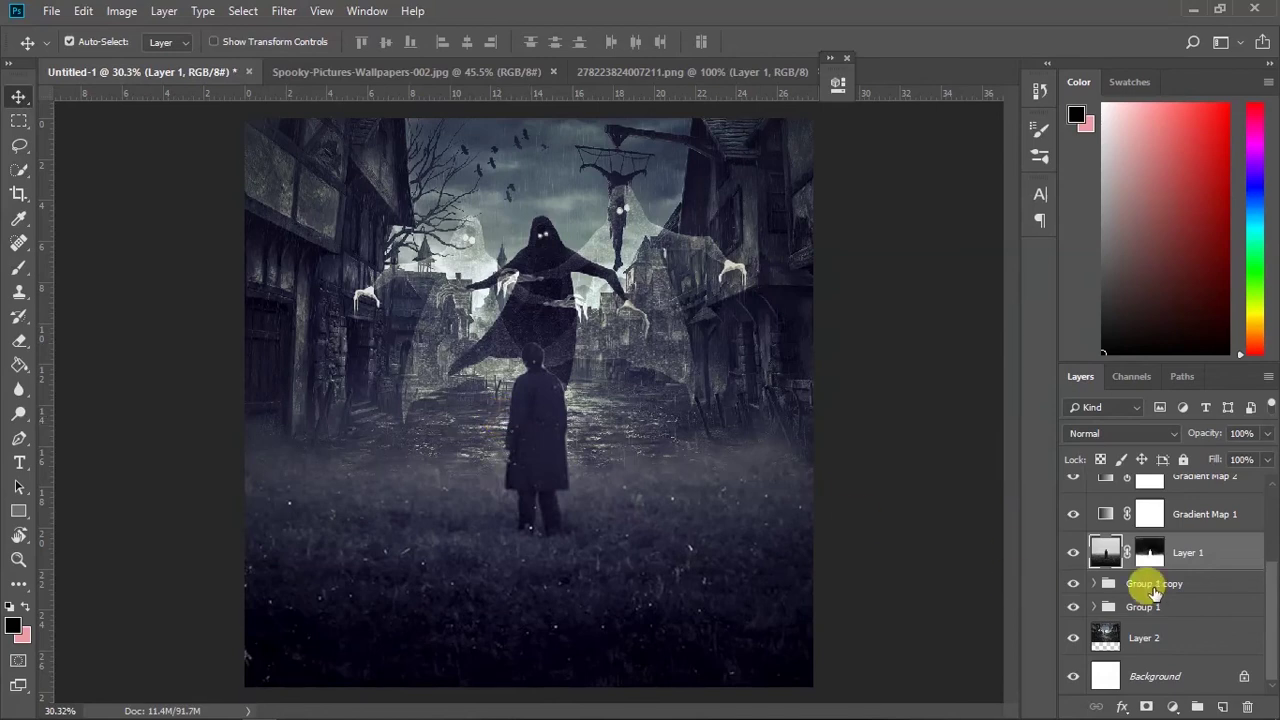
- Set Layer 3 copy inside Group 1 copy to Linear Dodge (Add)
left_click(1095, 584)
left_click(1150, 652)
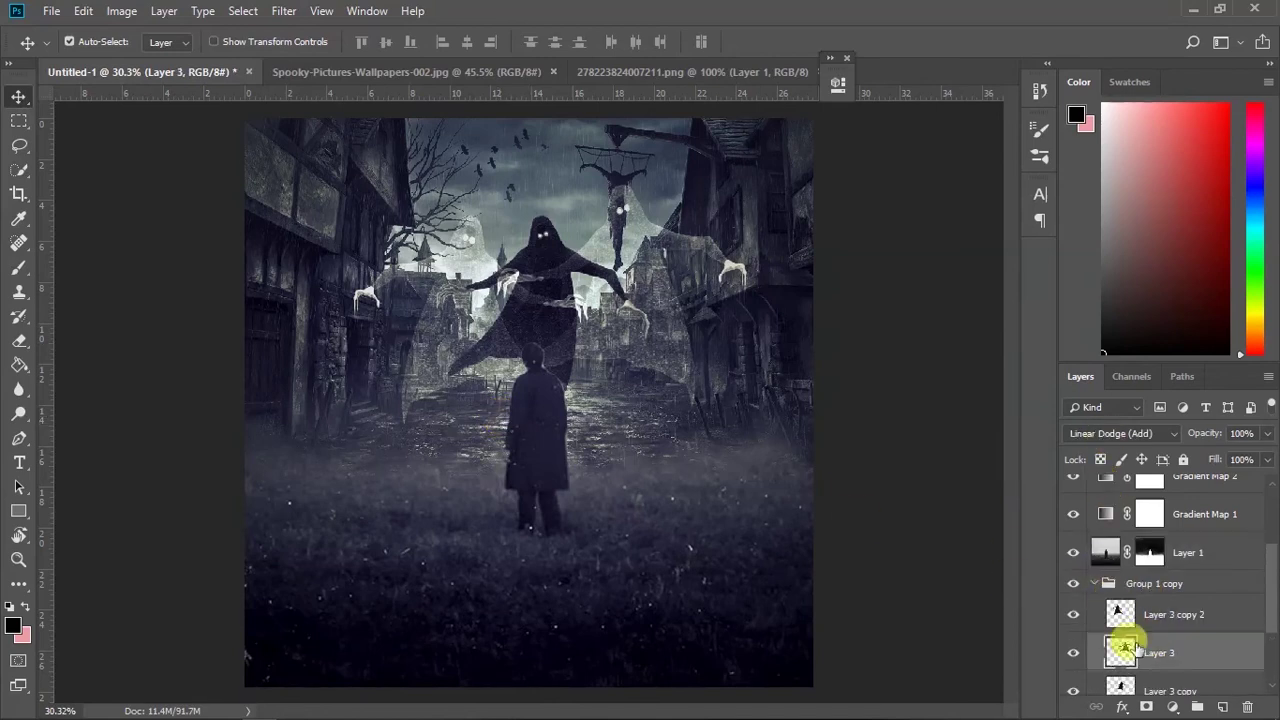
left_click(1125, 686)
left_click(1110, 433)
left_click(1101, 176)
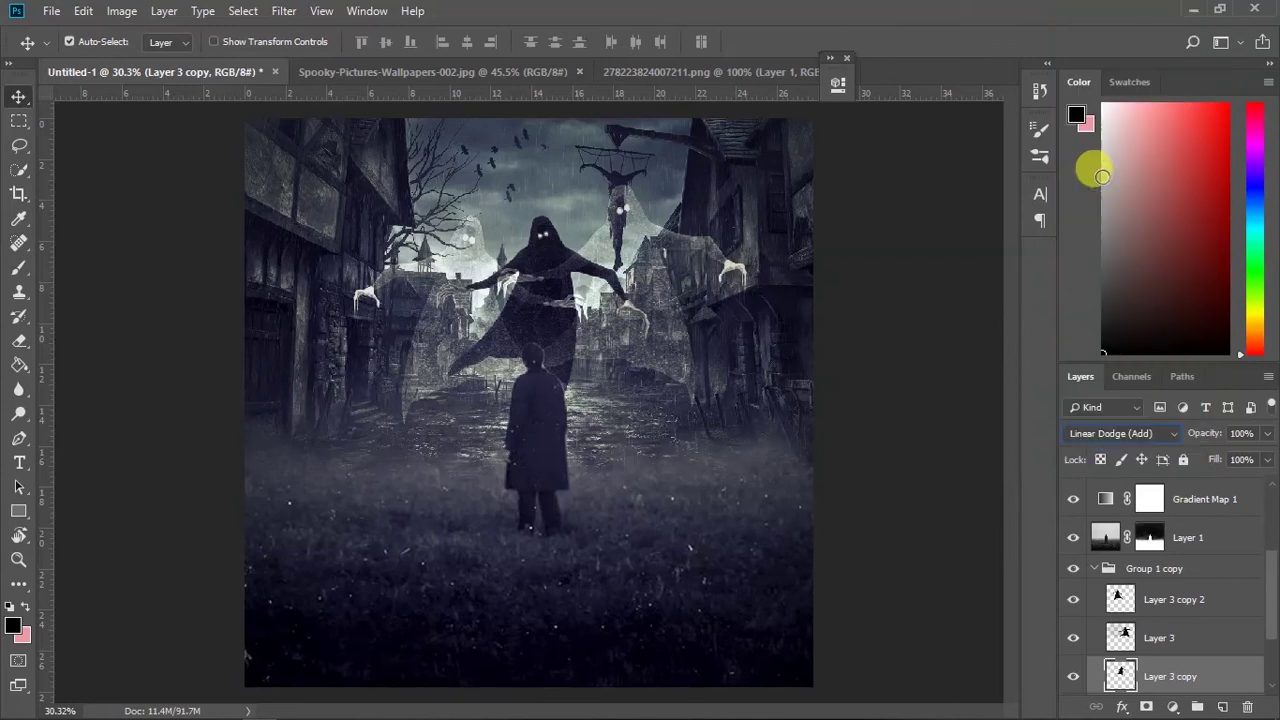
scroll(1170, 610, "down", 3)
left_click(1073, 607)
left_click(1073, 607)
- Set Layer 3 copy inside Group 1 to Linear Dodge (Add) and collapse both groups
left_click(1094, 607)
scroll(1100, 620, "down", 2)
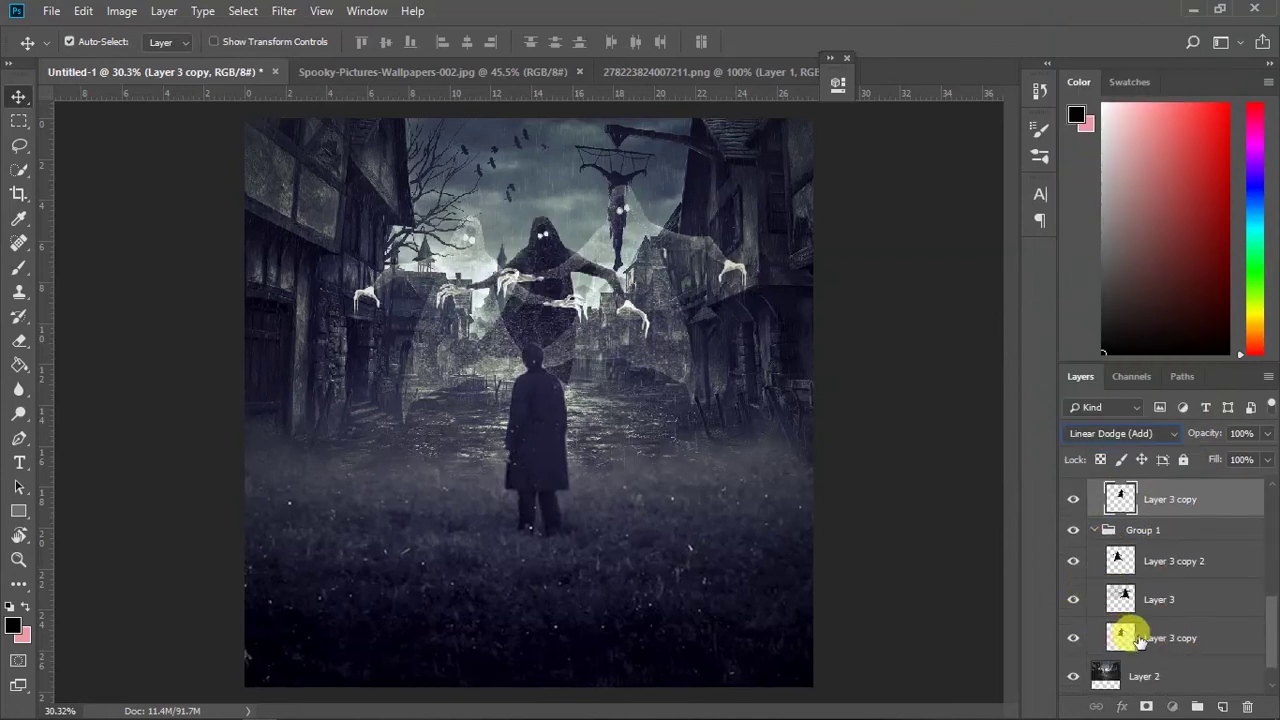
left_click(1130, 638)
left_click(1110, 433)
left_click(1160, 176)
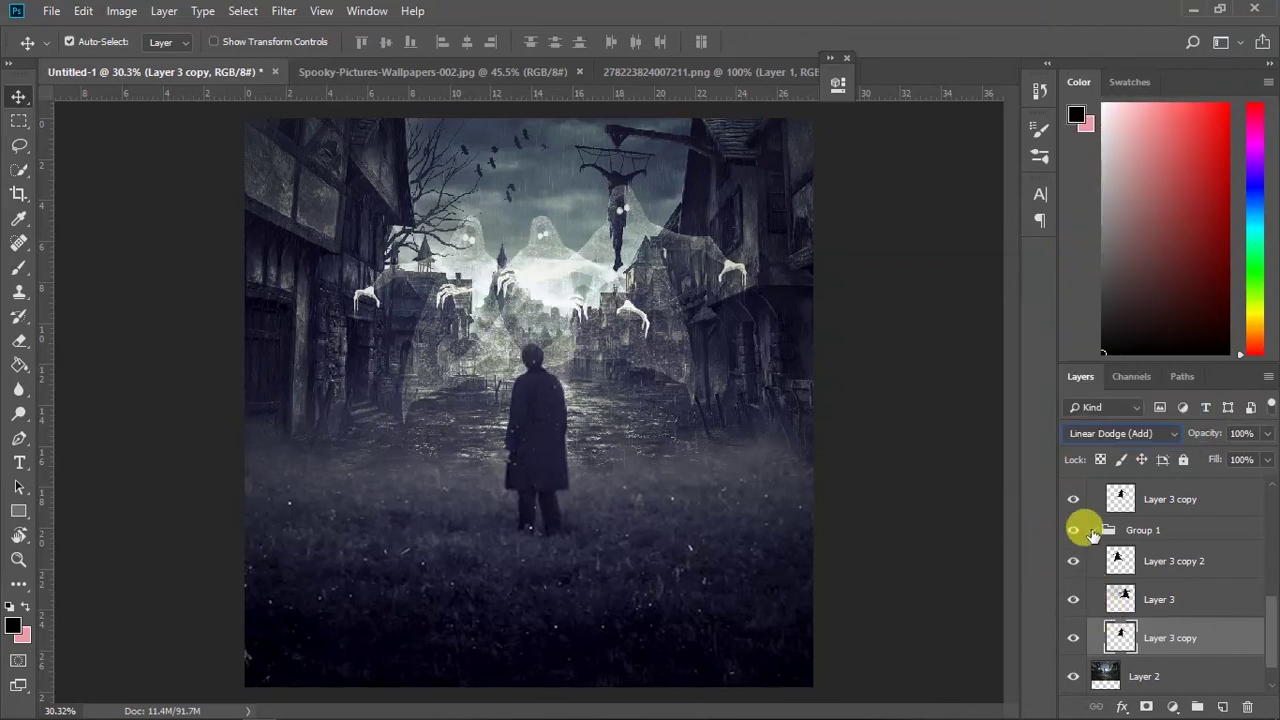
left_click(1093, 532)
left_click(1096, 622)
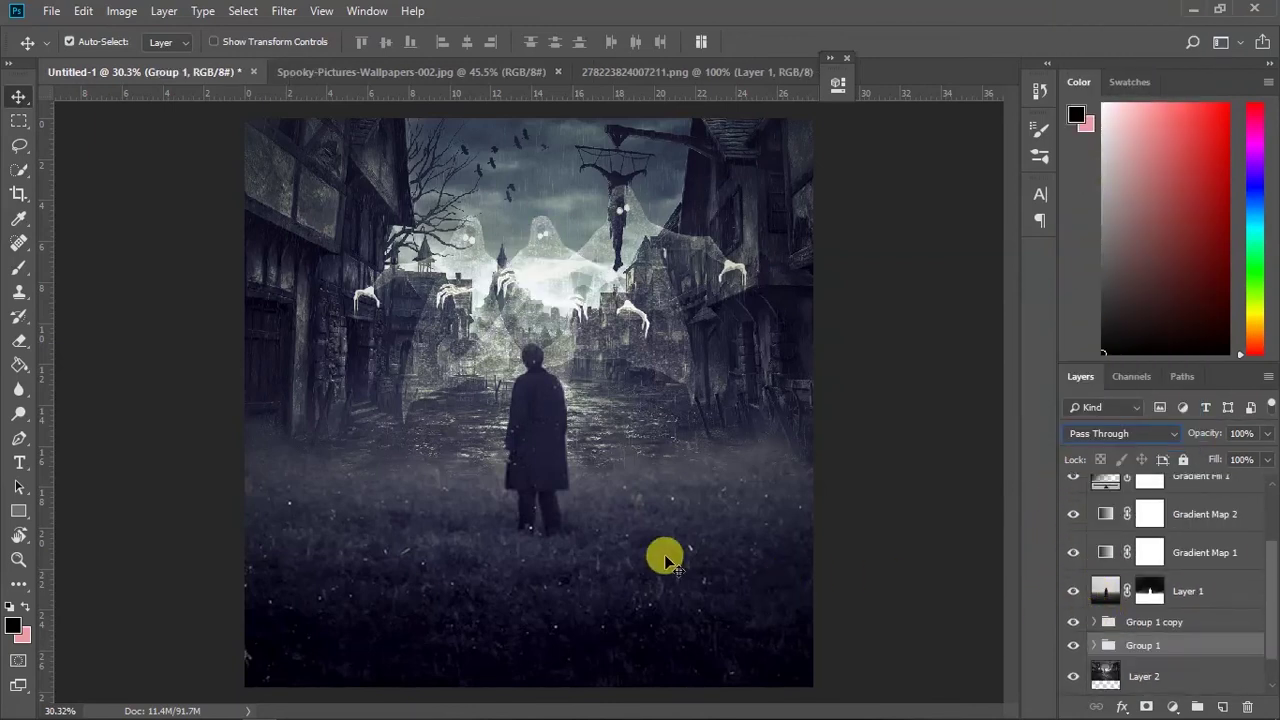
left_click(535, 505)
left_click_drag(583, 491, 459, 470)
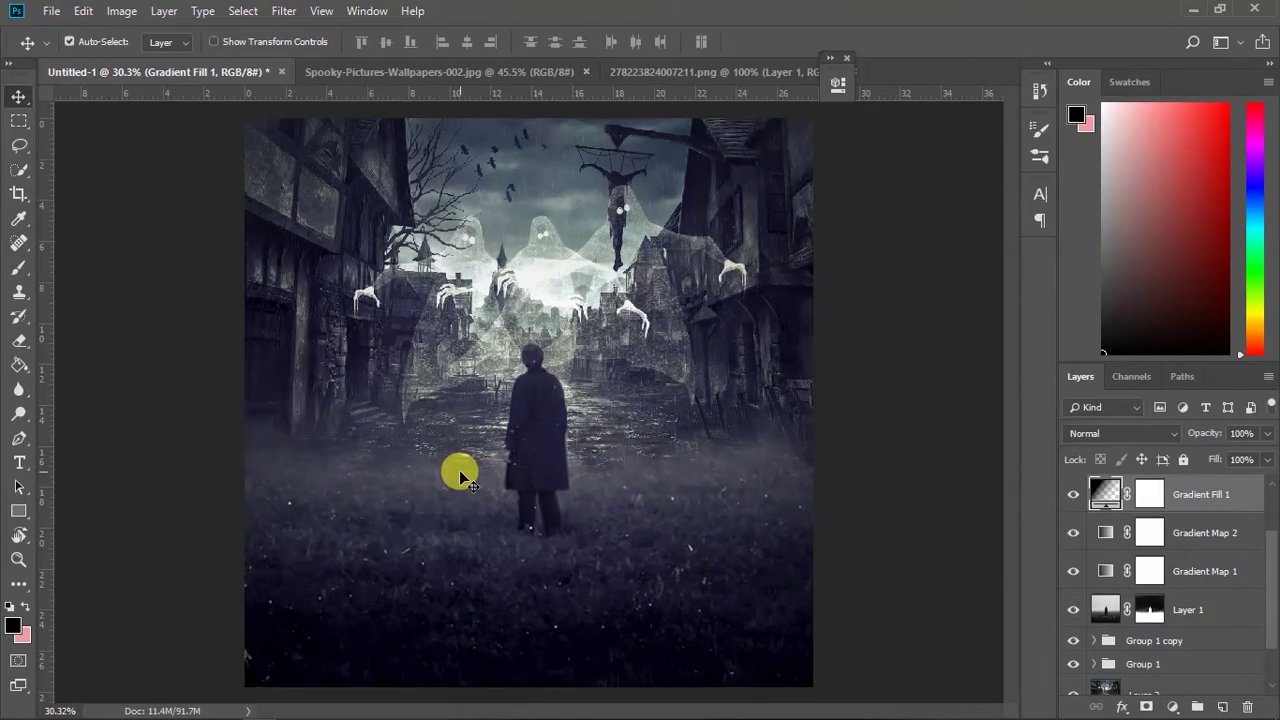
scroll(459, 470, "down", 2)
- Combine Group 1 and Group 1 copy into Group 2 and enlarge it to about 104%
left_click(1158, 641)
left_click(1160, 664, "ctrl")
key("ctrl+g")
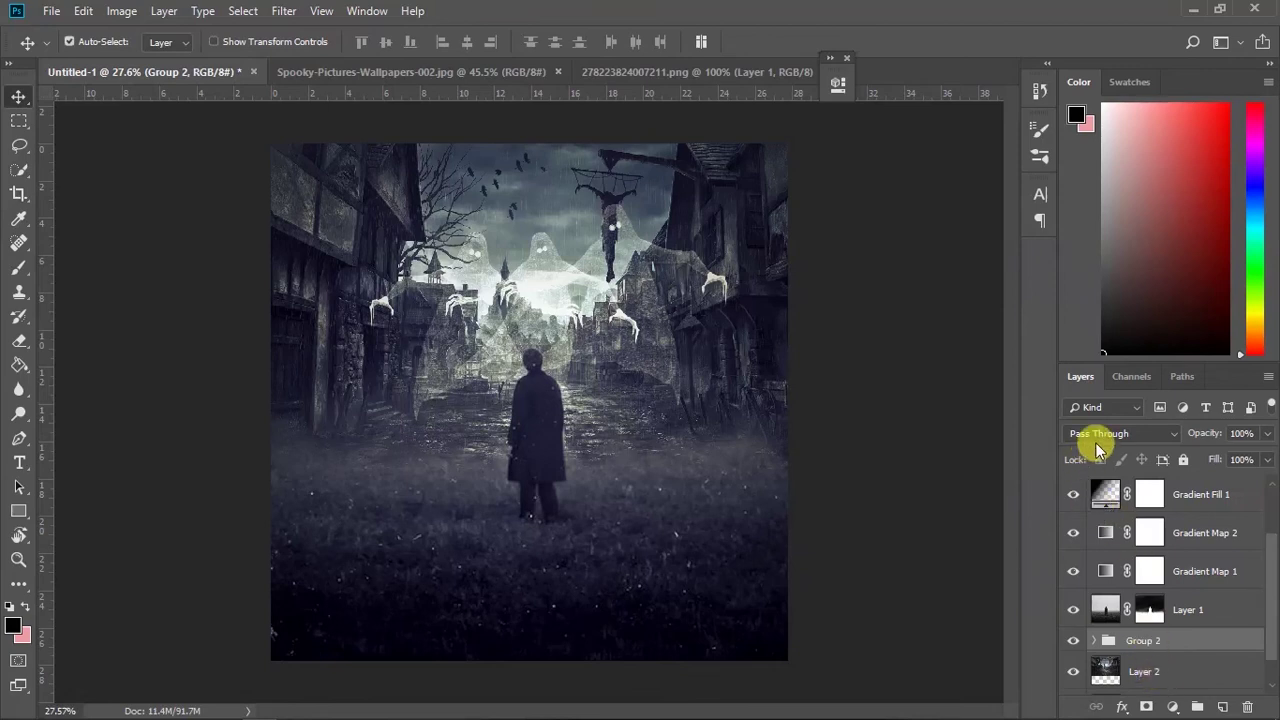
key("ctrl+t")
left_click_drag(252, 442, 244, 448)
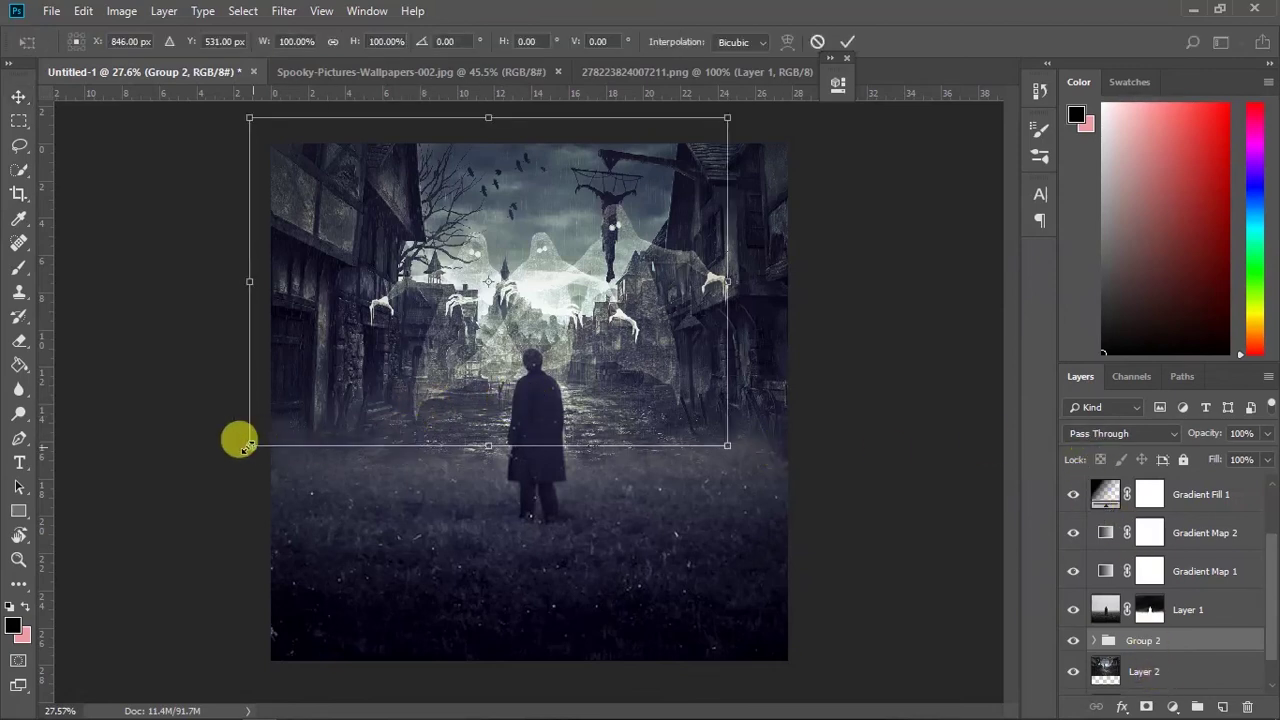
left_click_drag(724, 449, 729, 451)
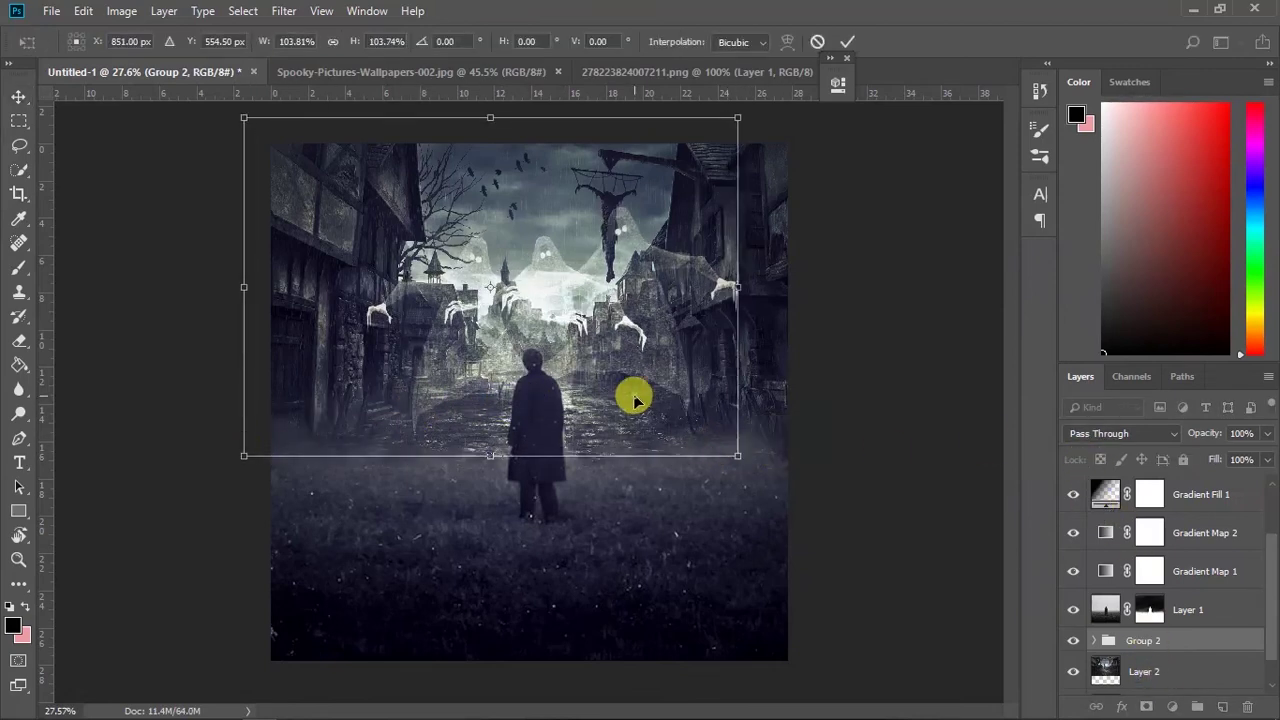
key("Return")
scroll(524, 432, "down", 2)
scroll(520, 428, "up", 1)
scroll(510, 430, "up", 1)
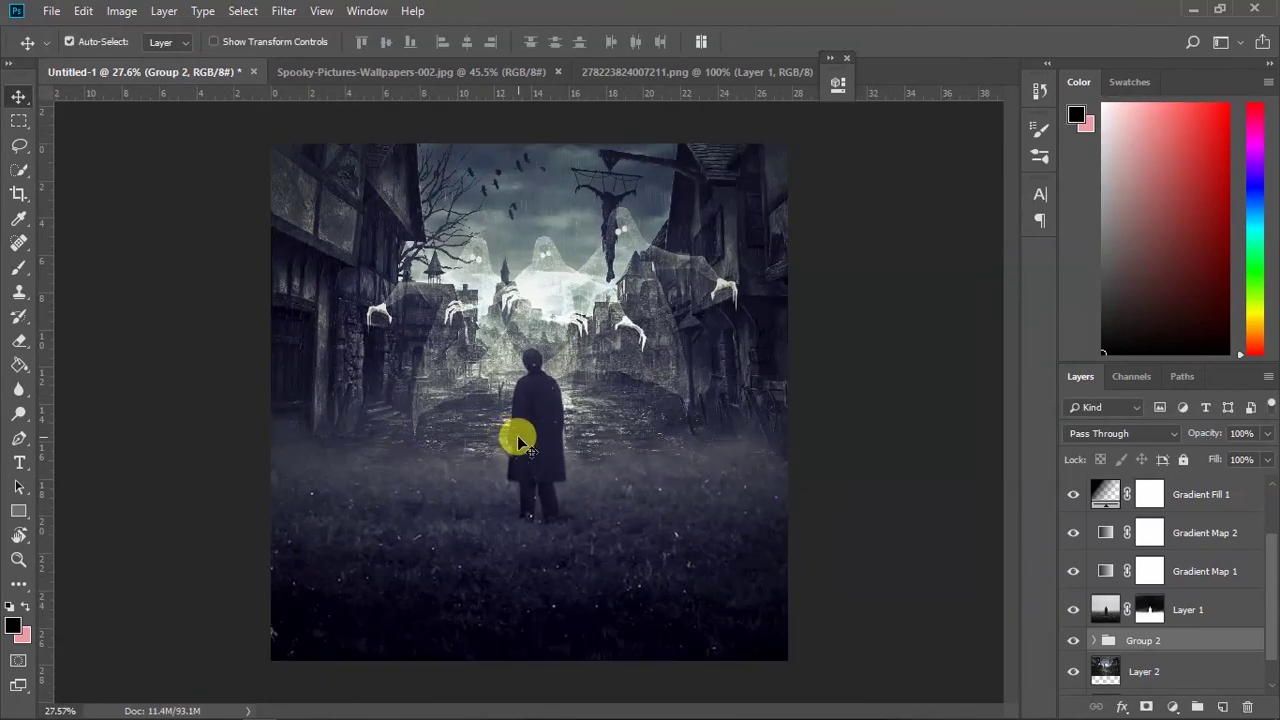